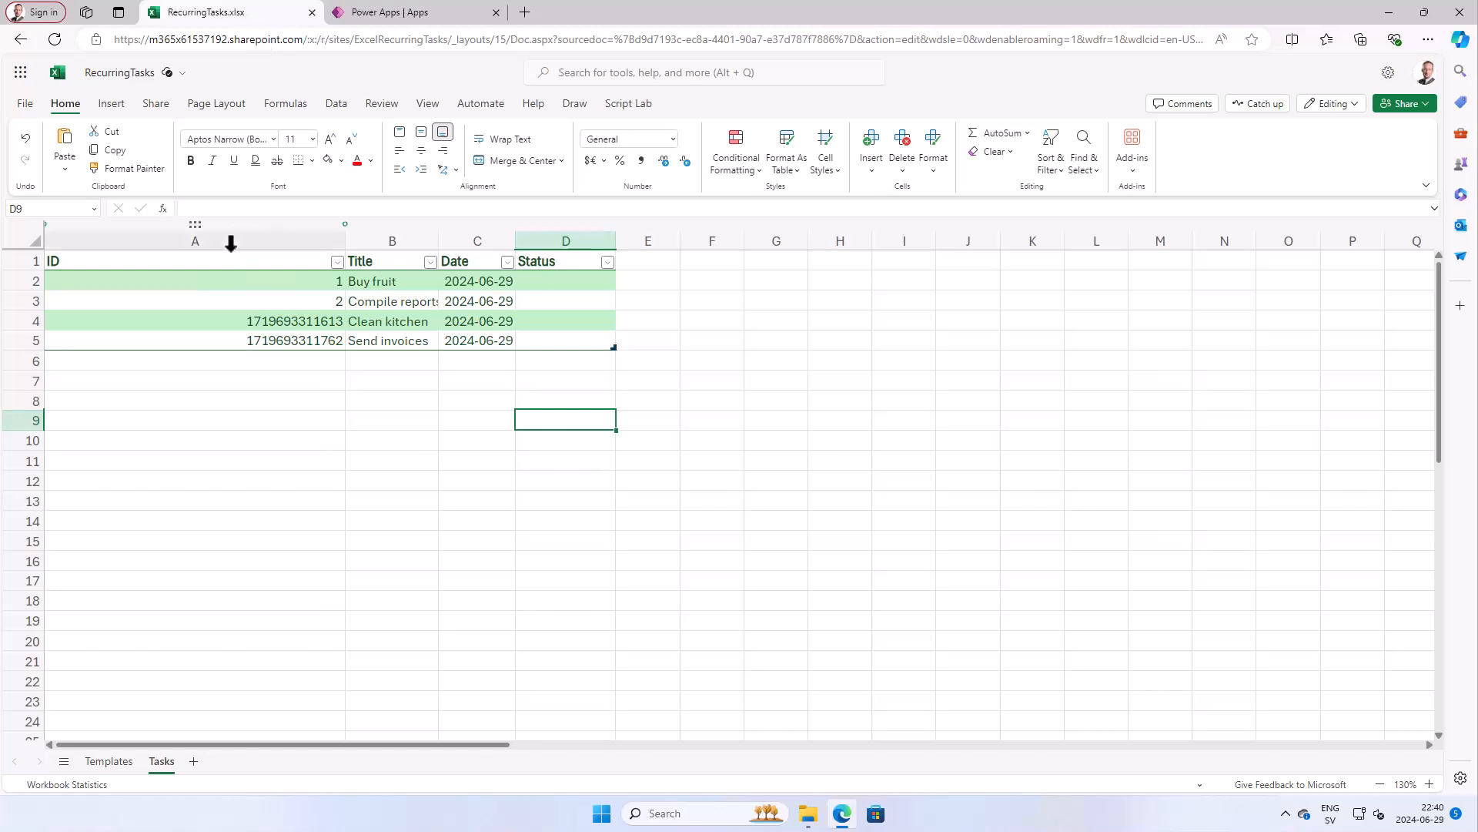
Step: Narrow the ID column of the Tasks sheet and select the empty Status cells D2:D5
drag(345, 248, 217, 247)
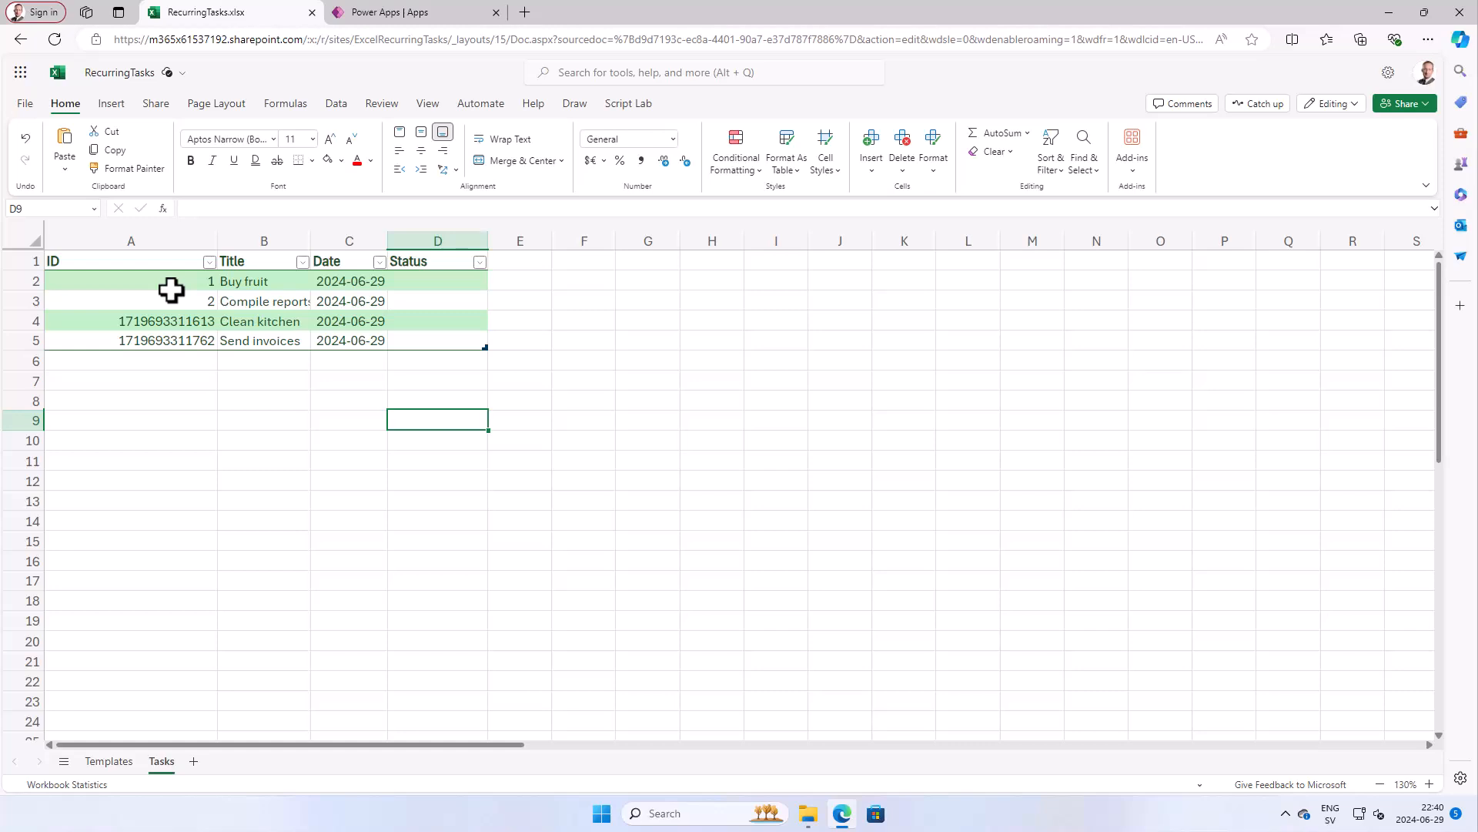
drag(419, 283, 421, 344)
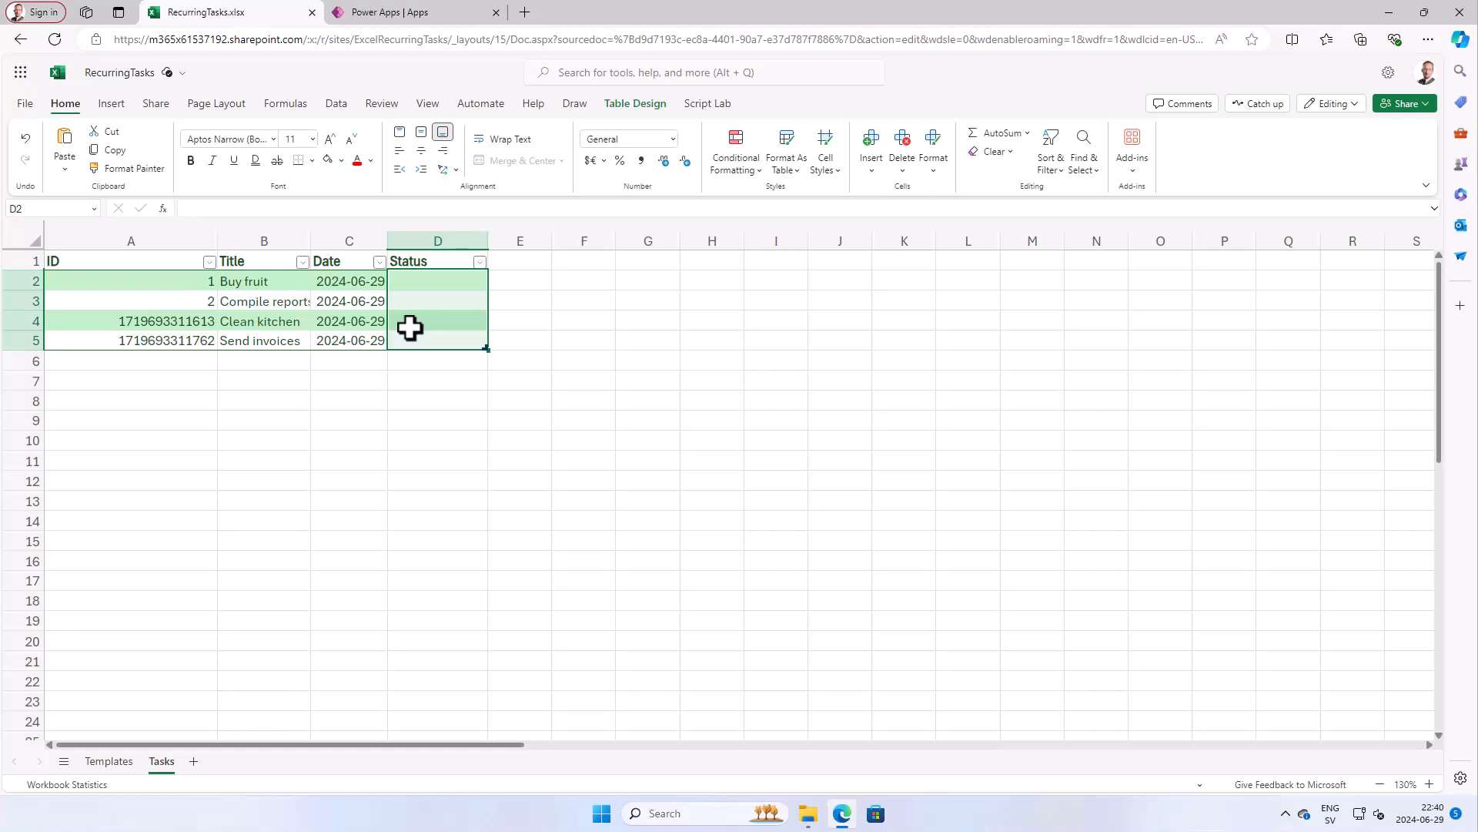
Step: Switch to Power Apps, create a blank canvas app in Phone format named Recurring Tasks, and skip the welcome dialog
click(409, 19)
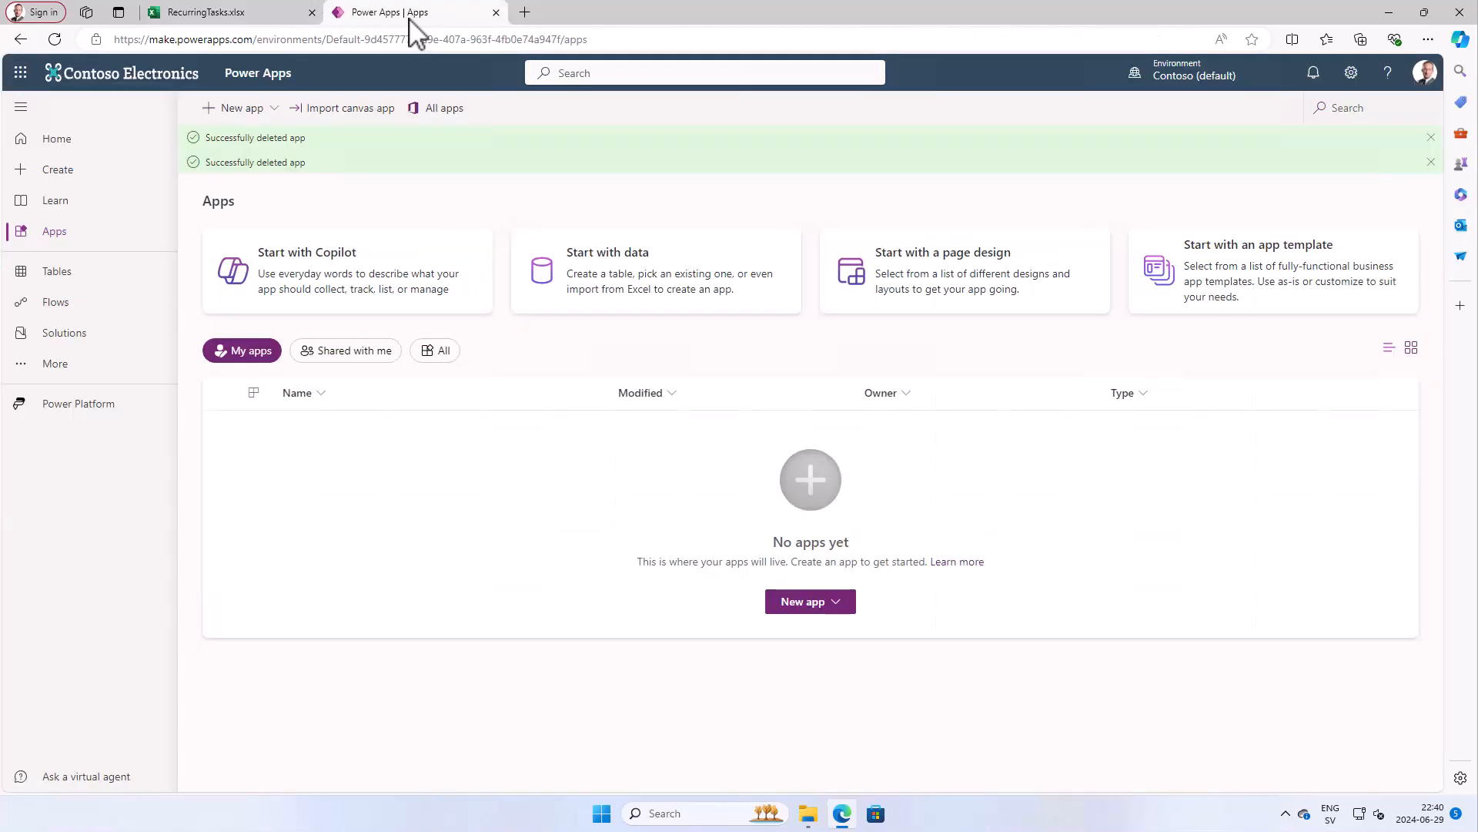
click(75, 186)
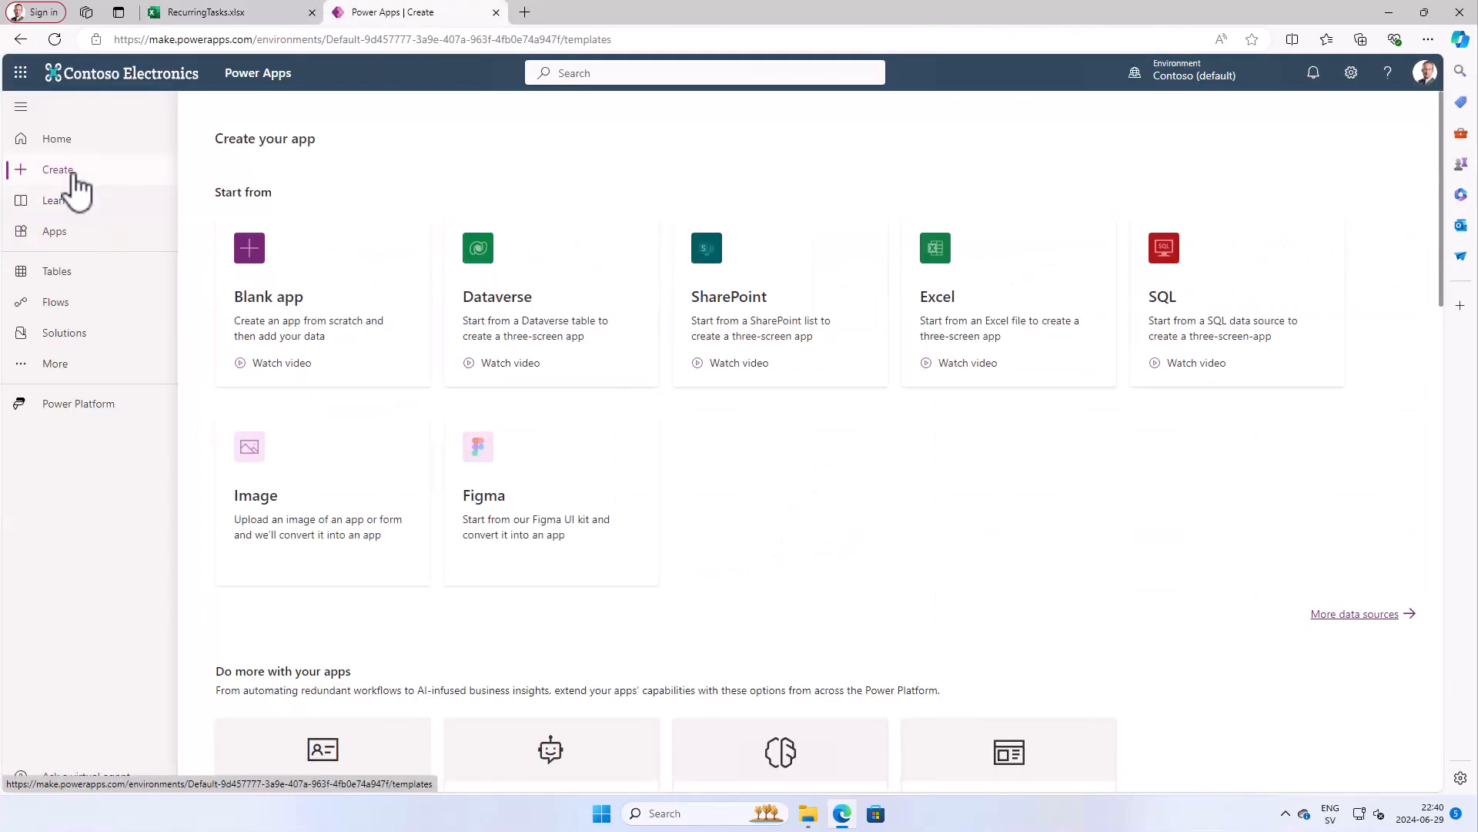
click(254, 281)
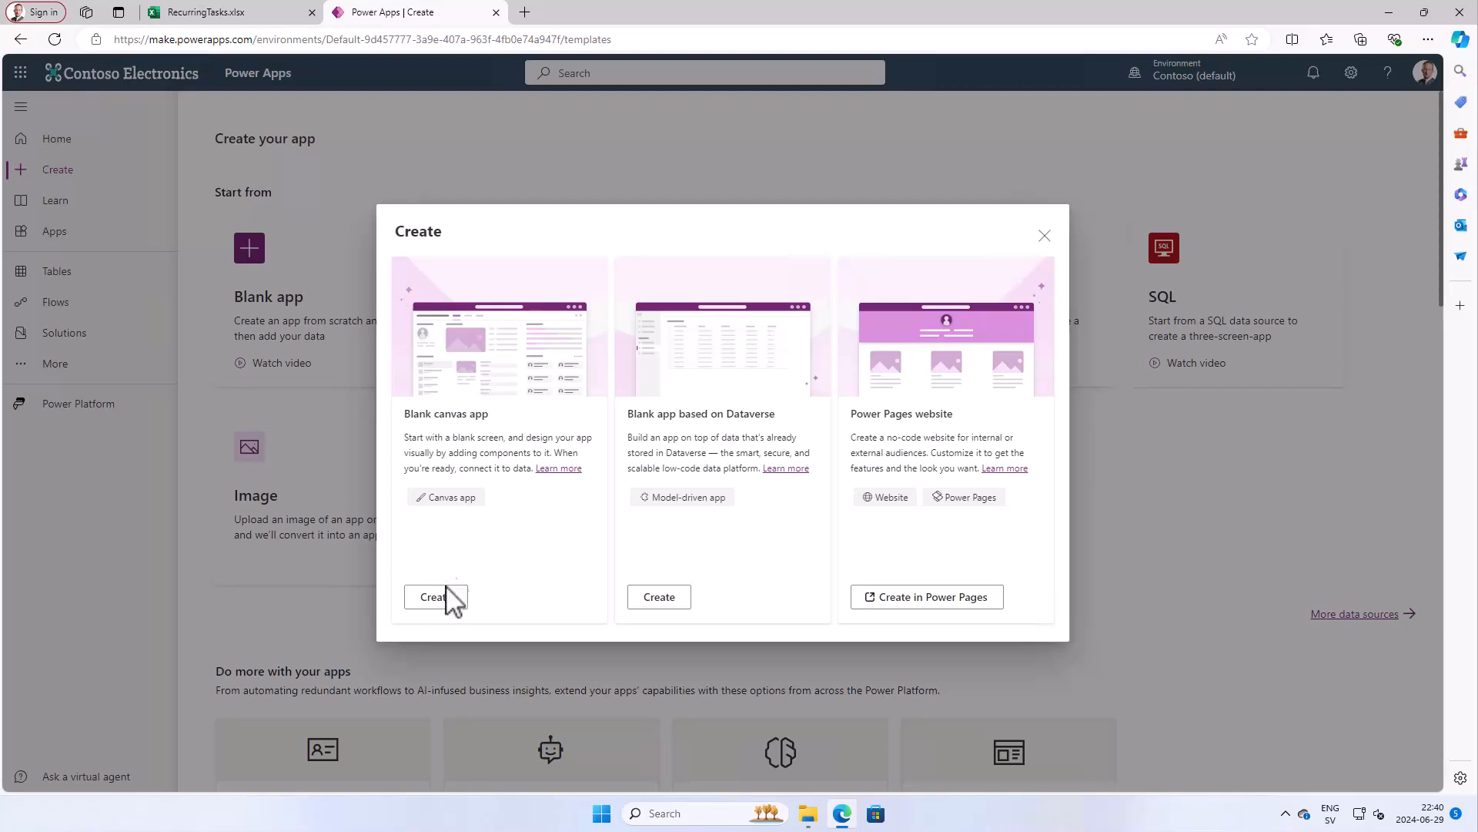
click(462, 602)
click(757, 381)
click(770, 294)
text(Recurring Tasks)
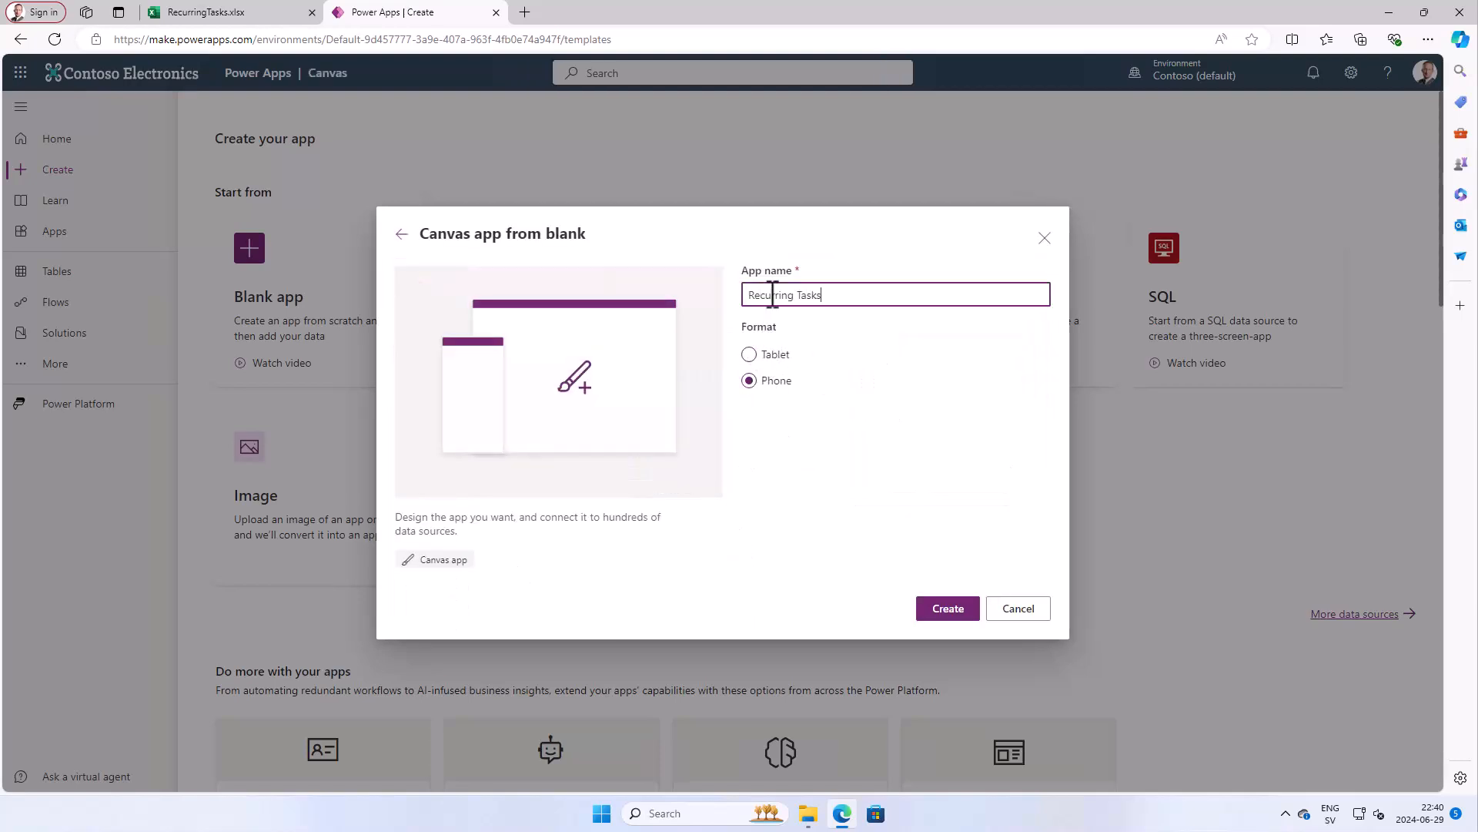
click(947, 613)
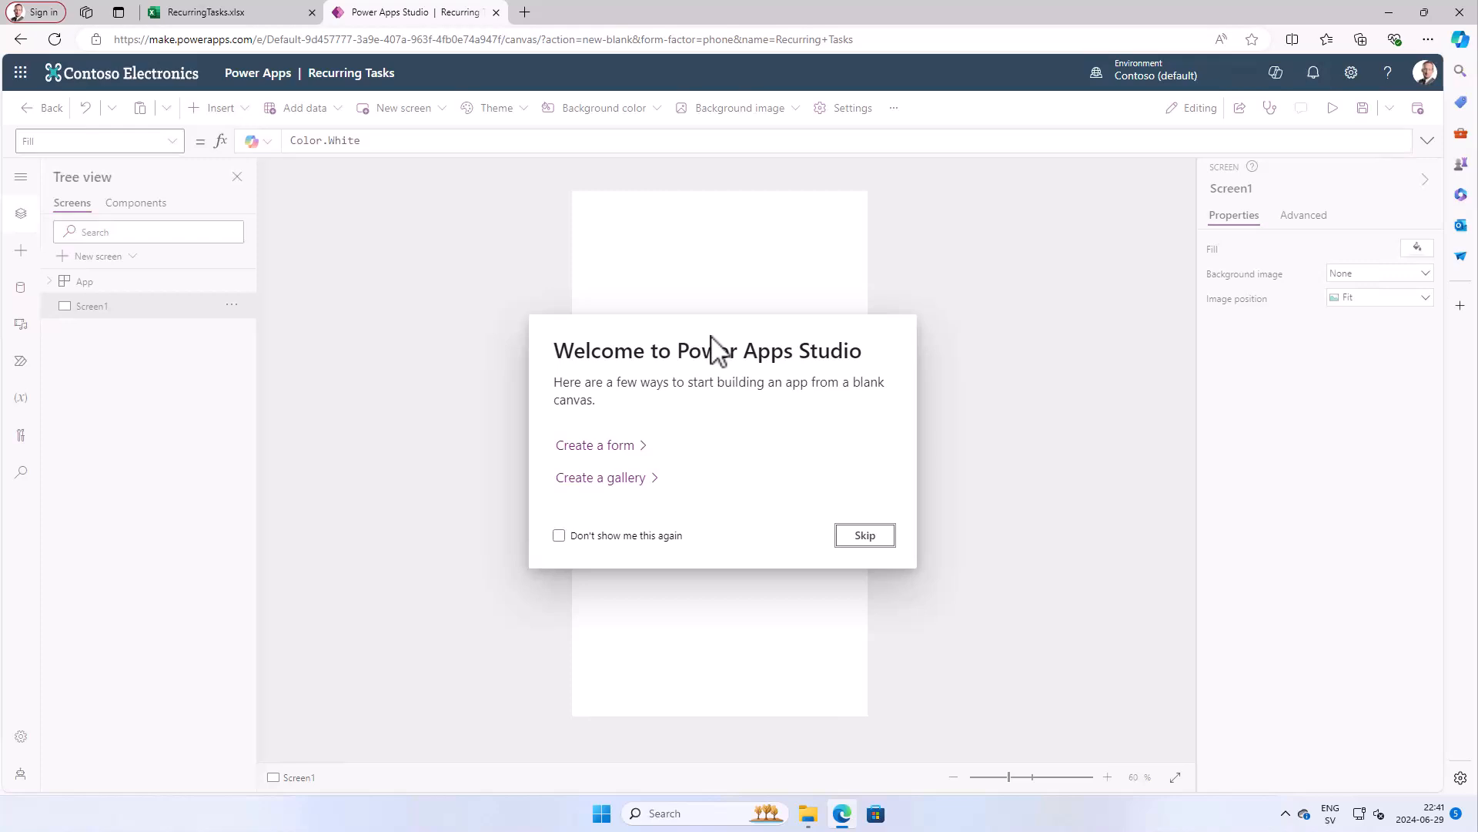
click(864, 539)
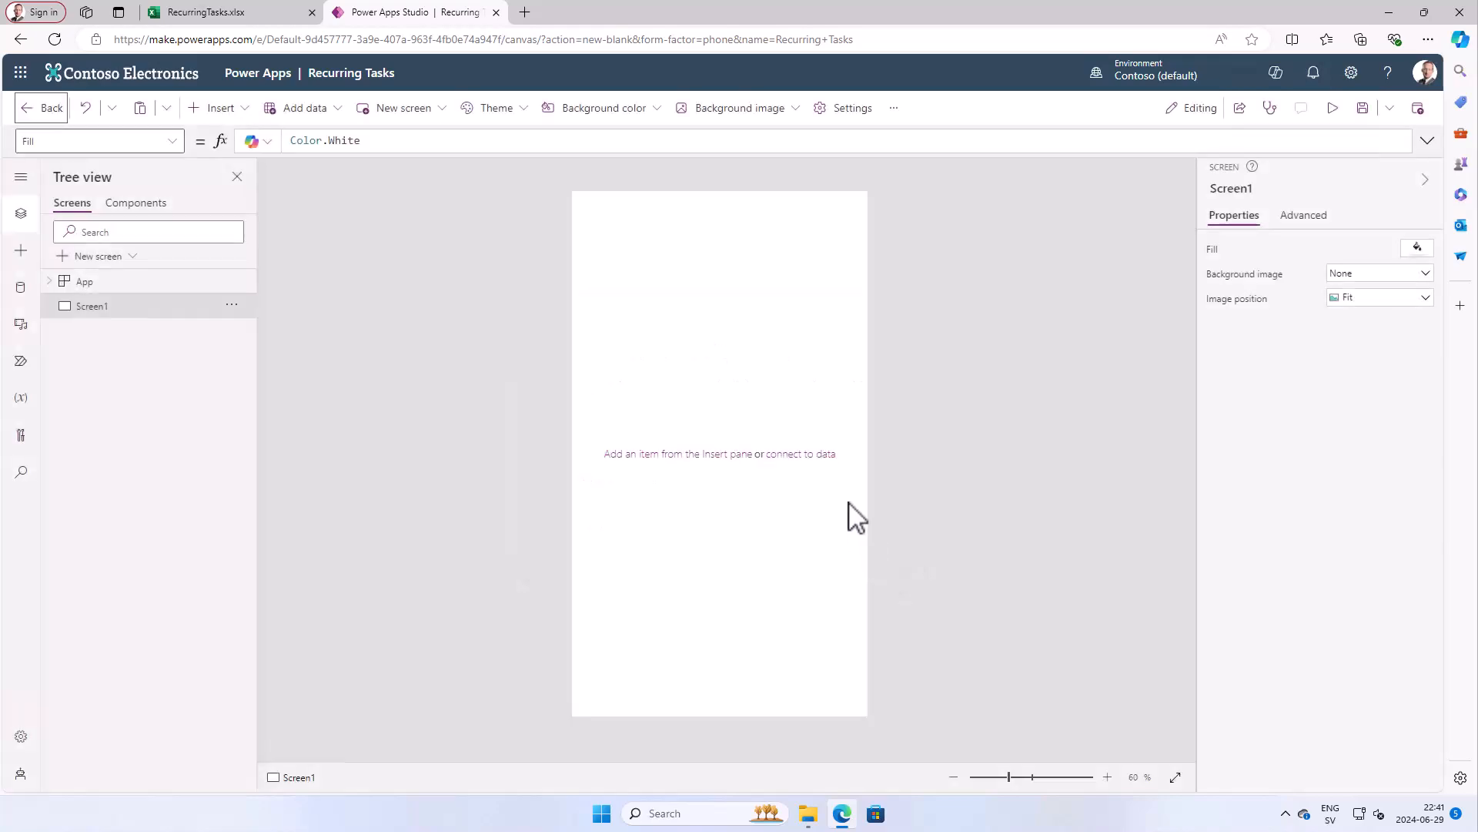
Step: Add a text label to the blank screen with the text "Recurring Tasks"
mouse_move(726, 352)
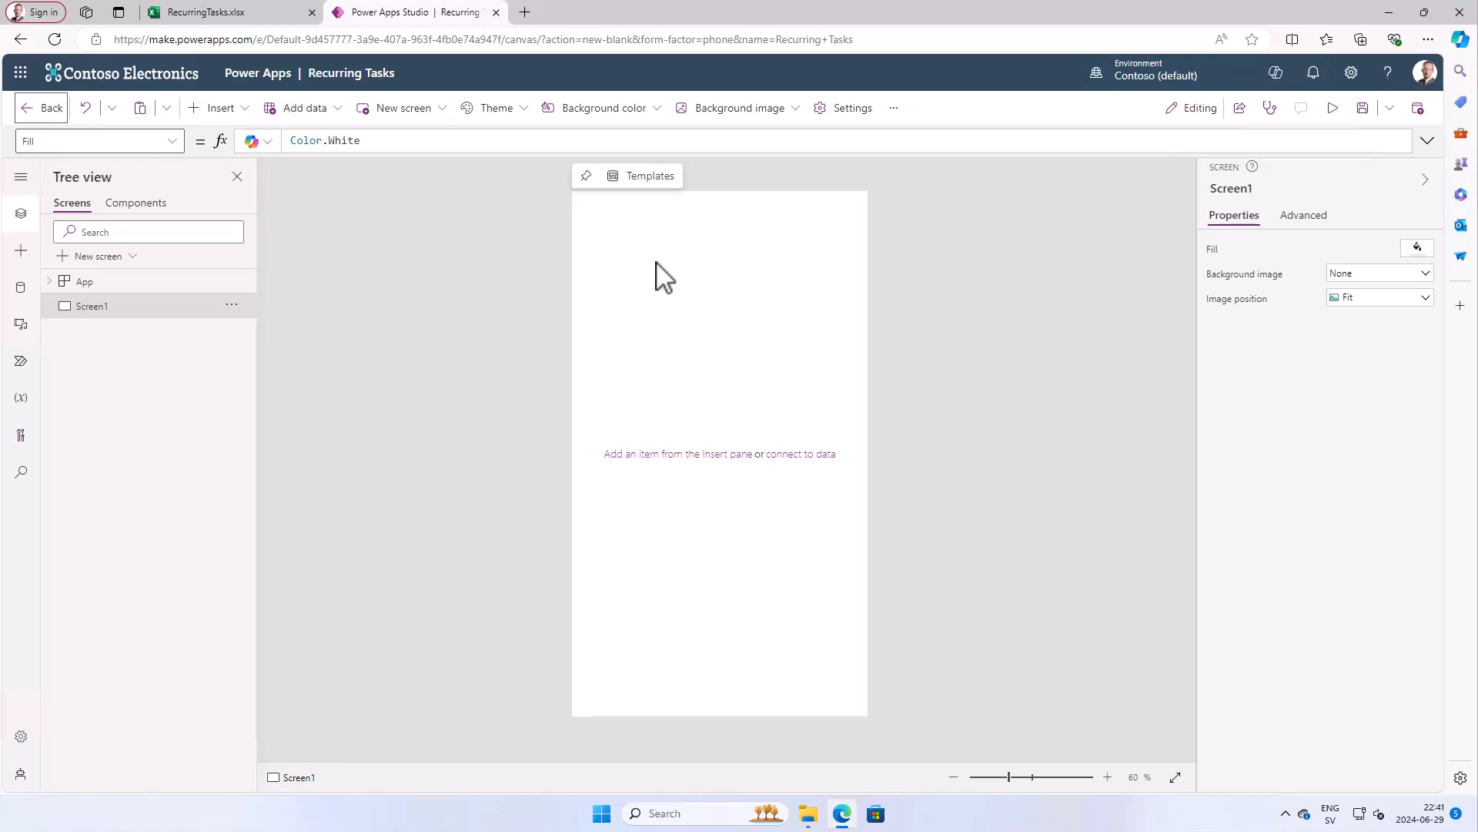
click(244, 110)
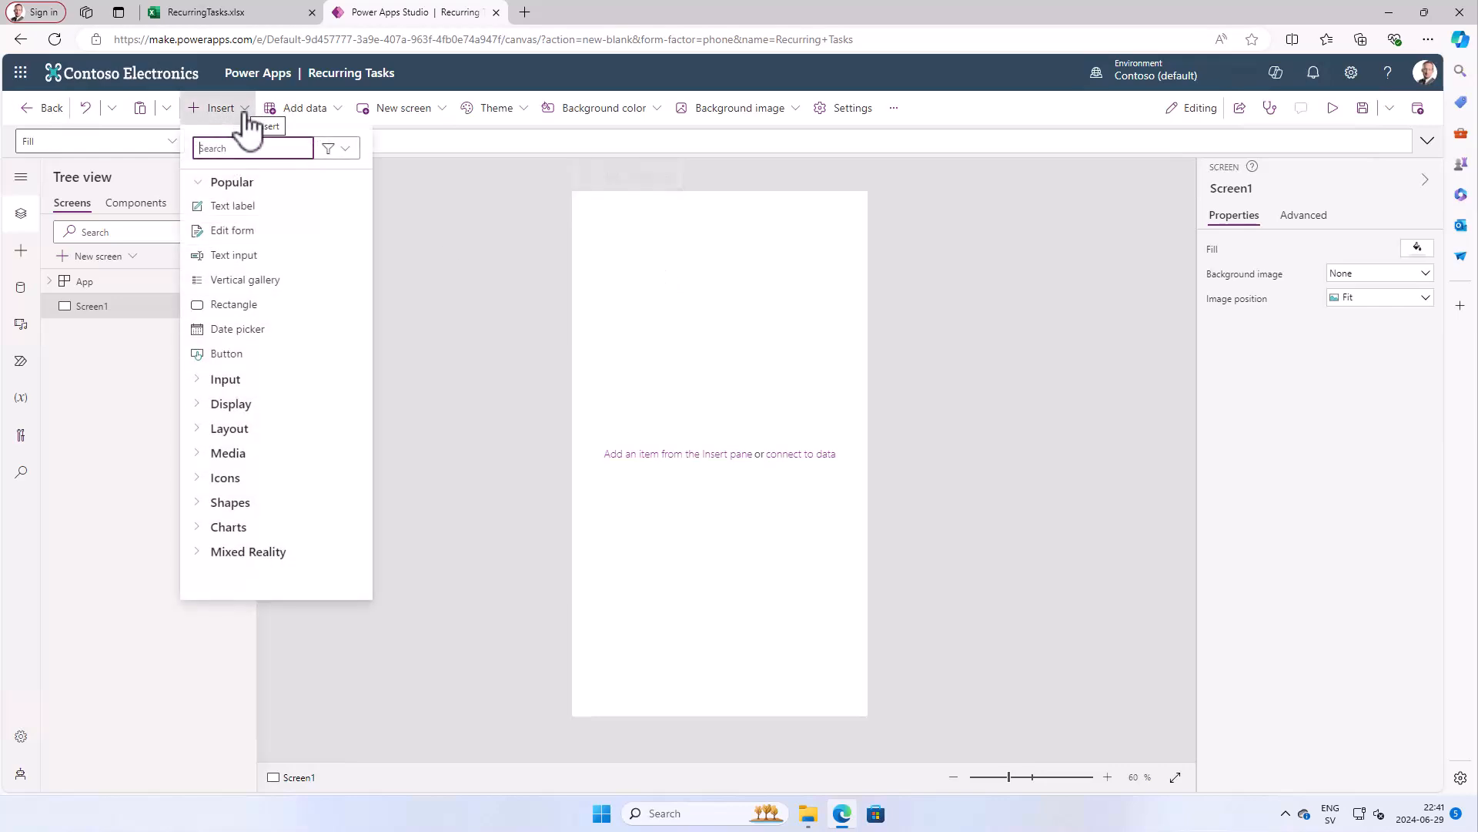
click(235, 208)
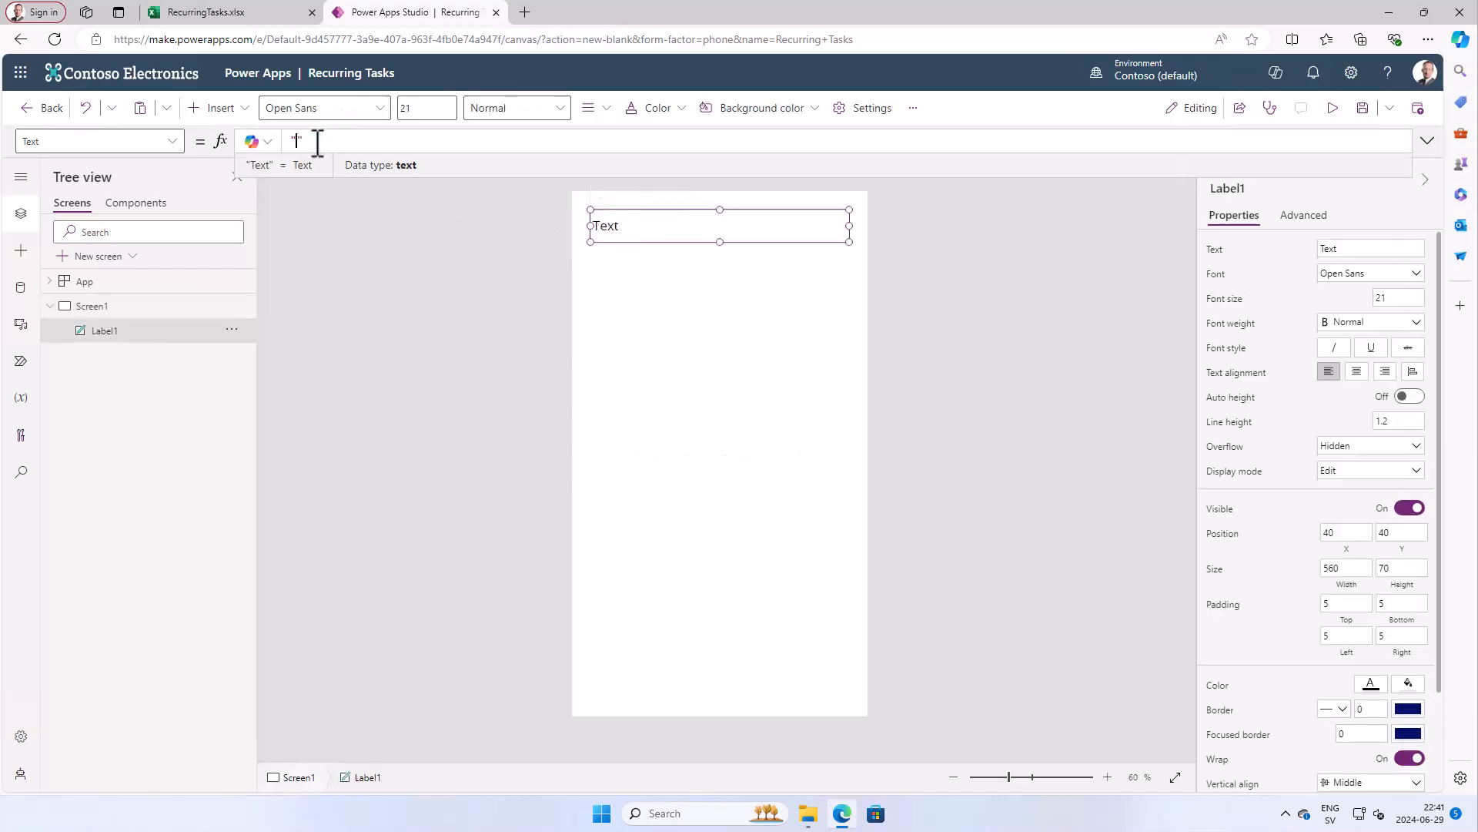
text(Tasks)
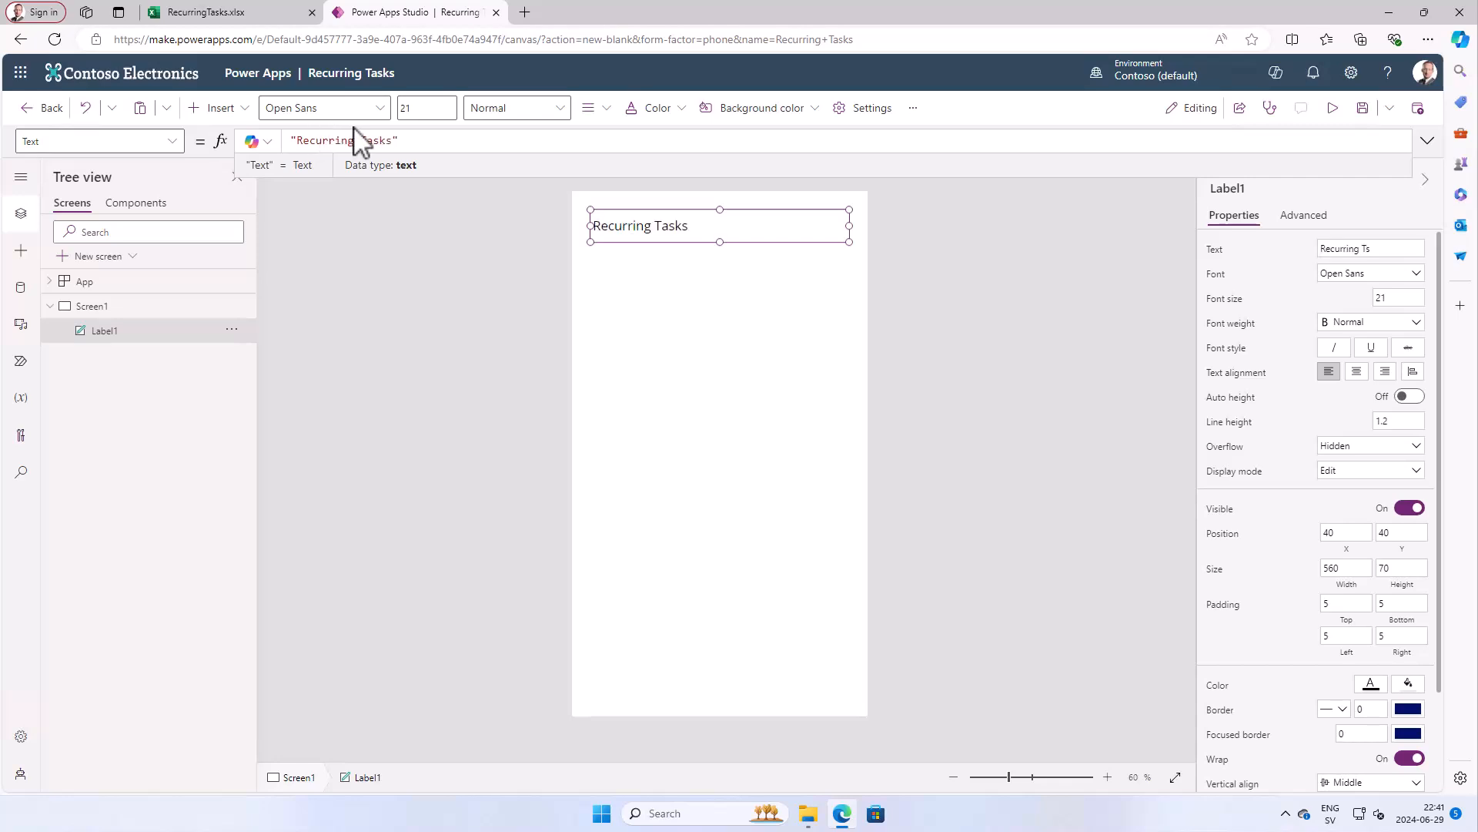
click(663, 287)
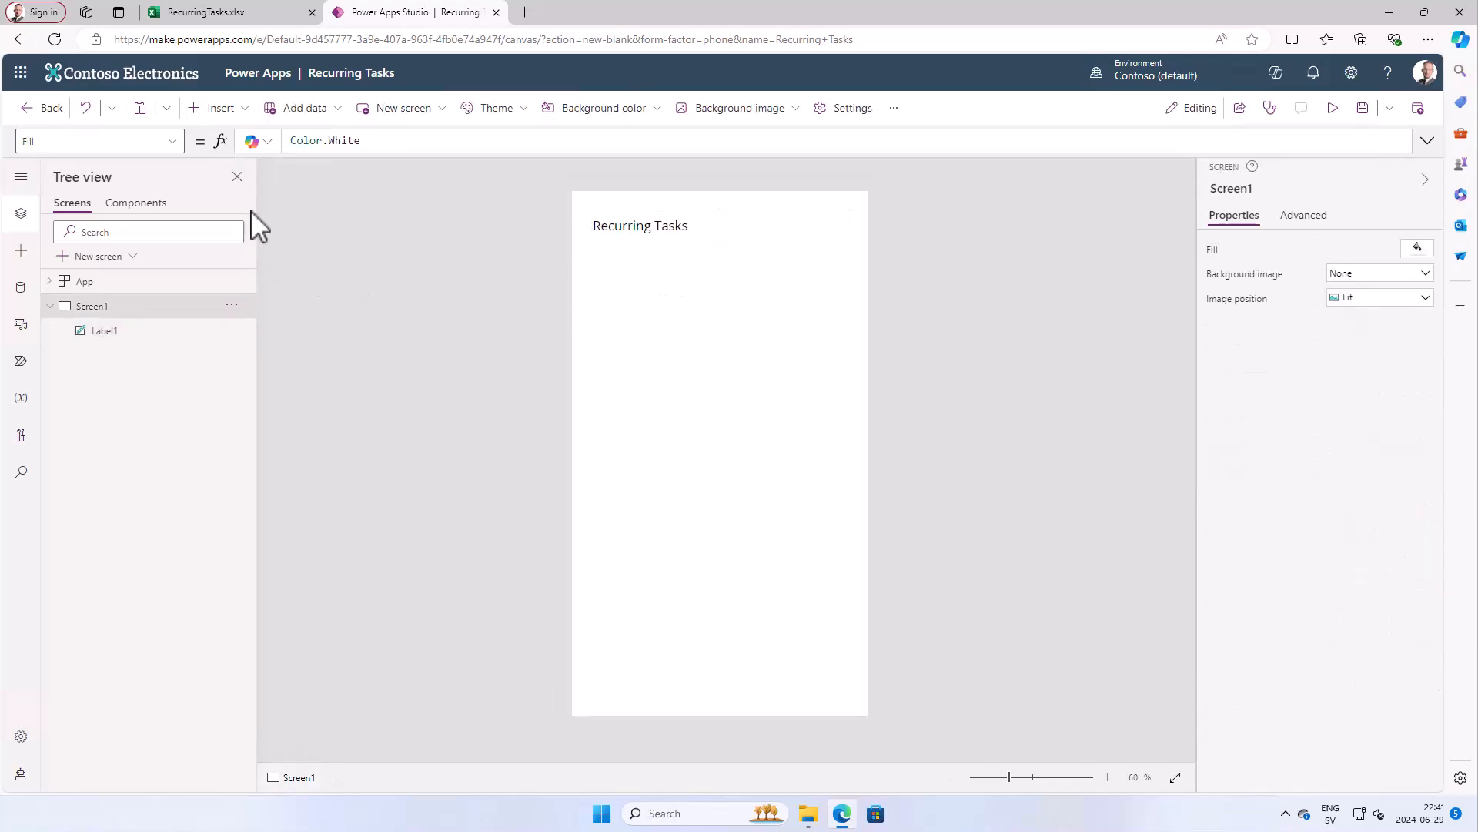
Step: Start adding data through the existing Excel Online (Business) connection and choose the Group - Excel Recurring Tasks location
click(339, 123)
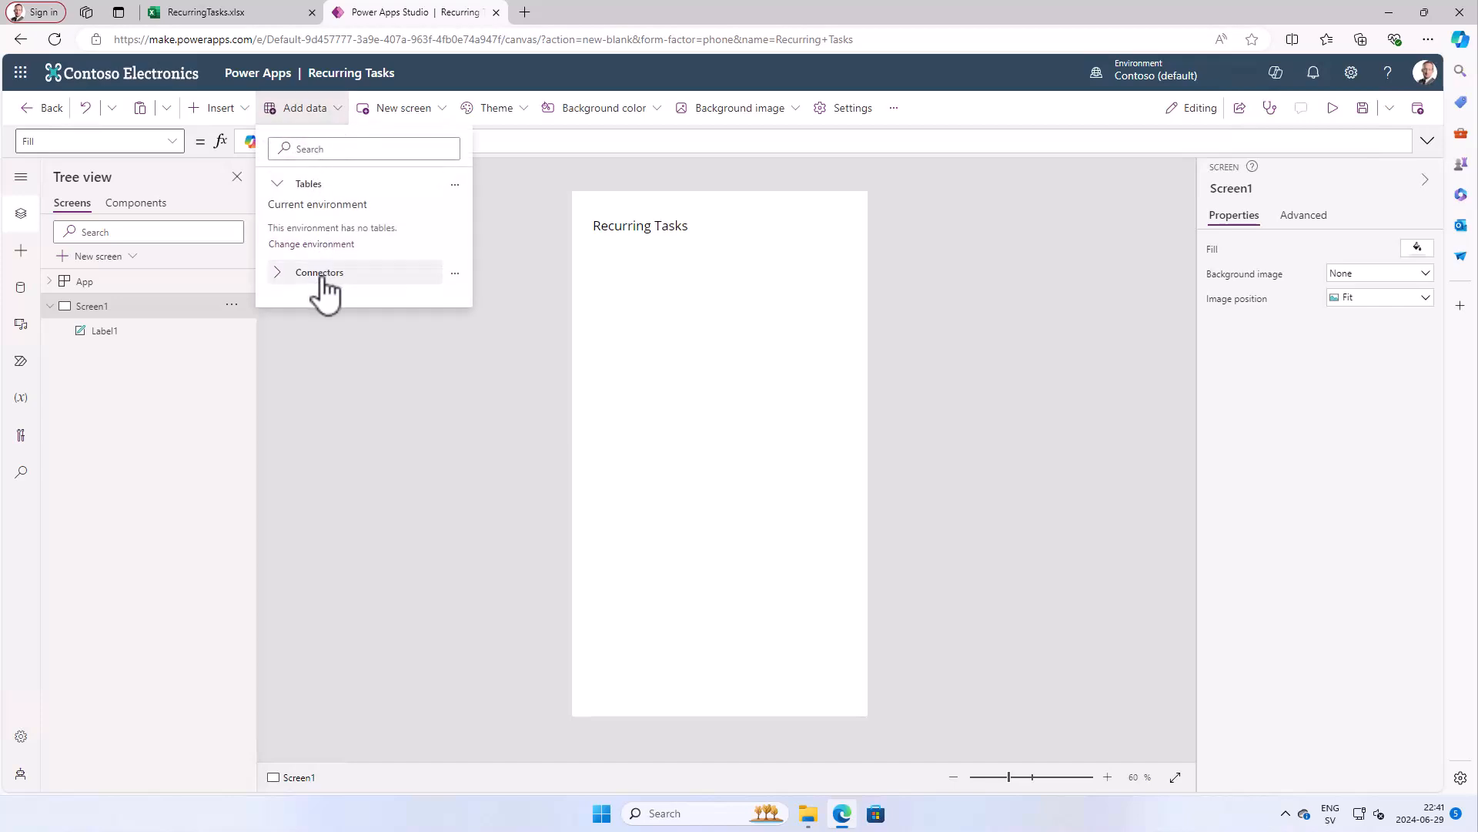
click(280, 275)
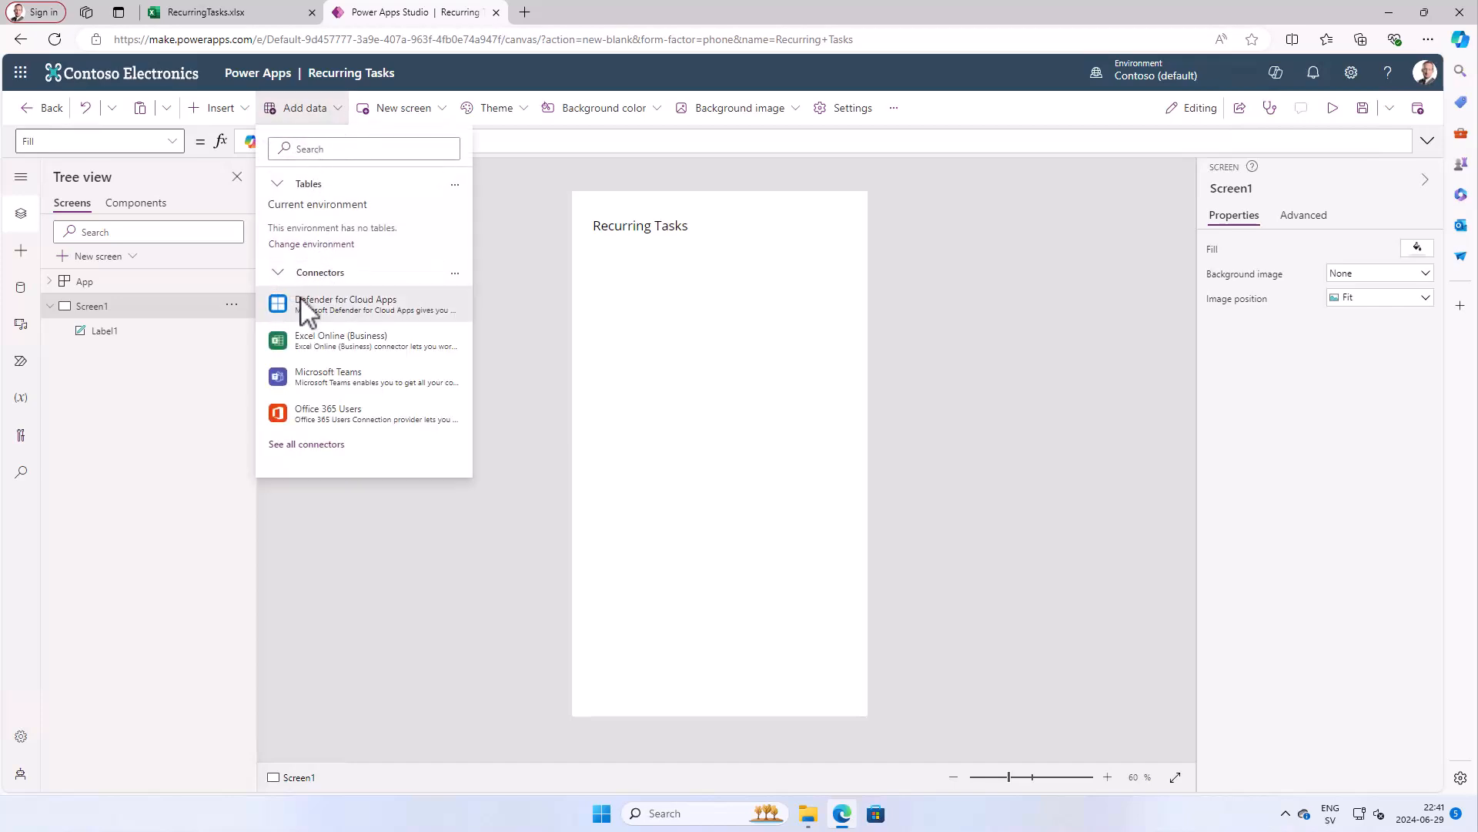
click(339, 344)
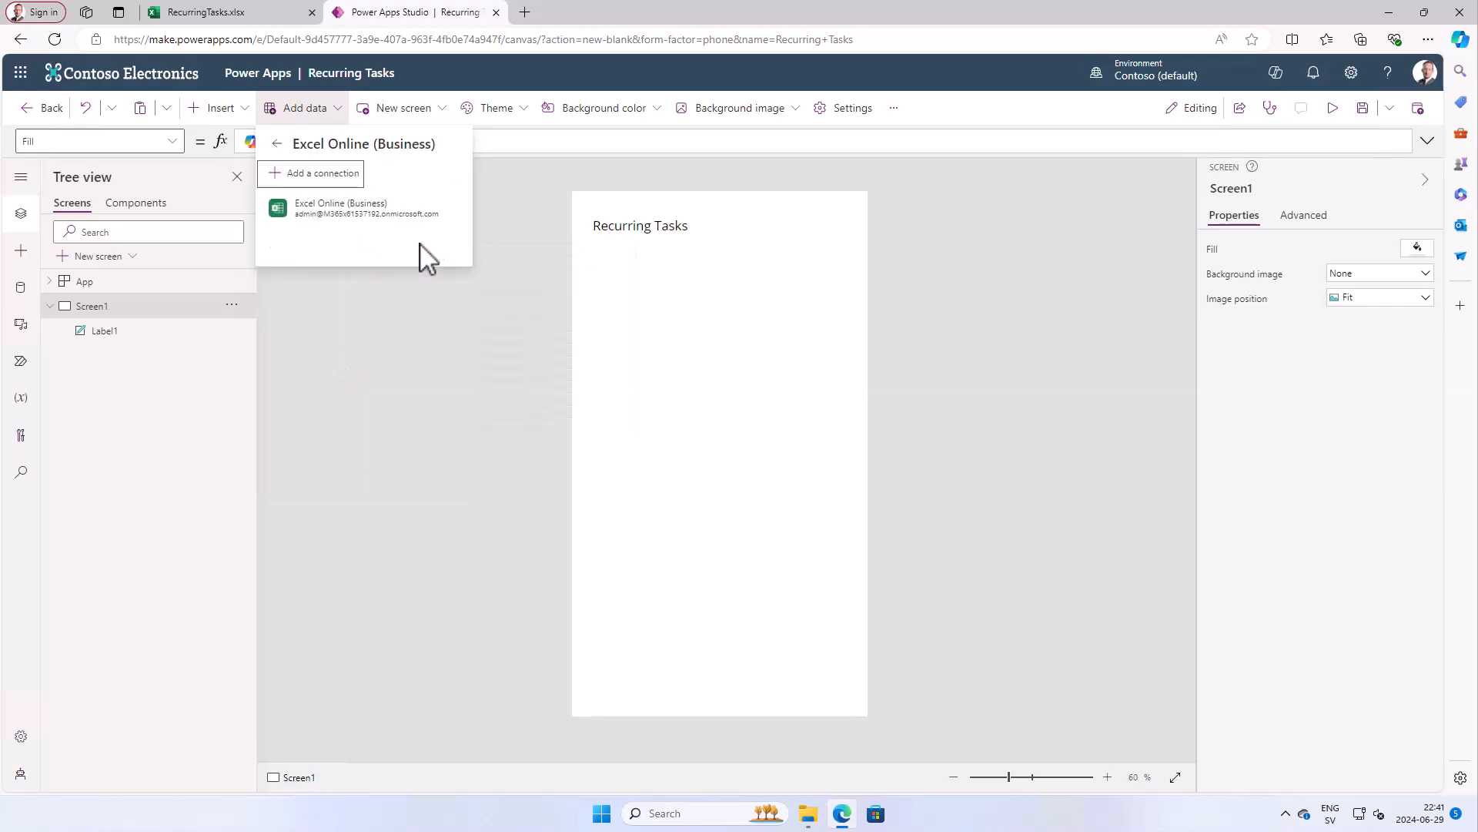
click(433, 228)
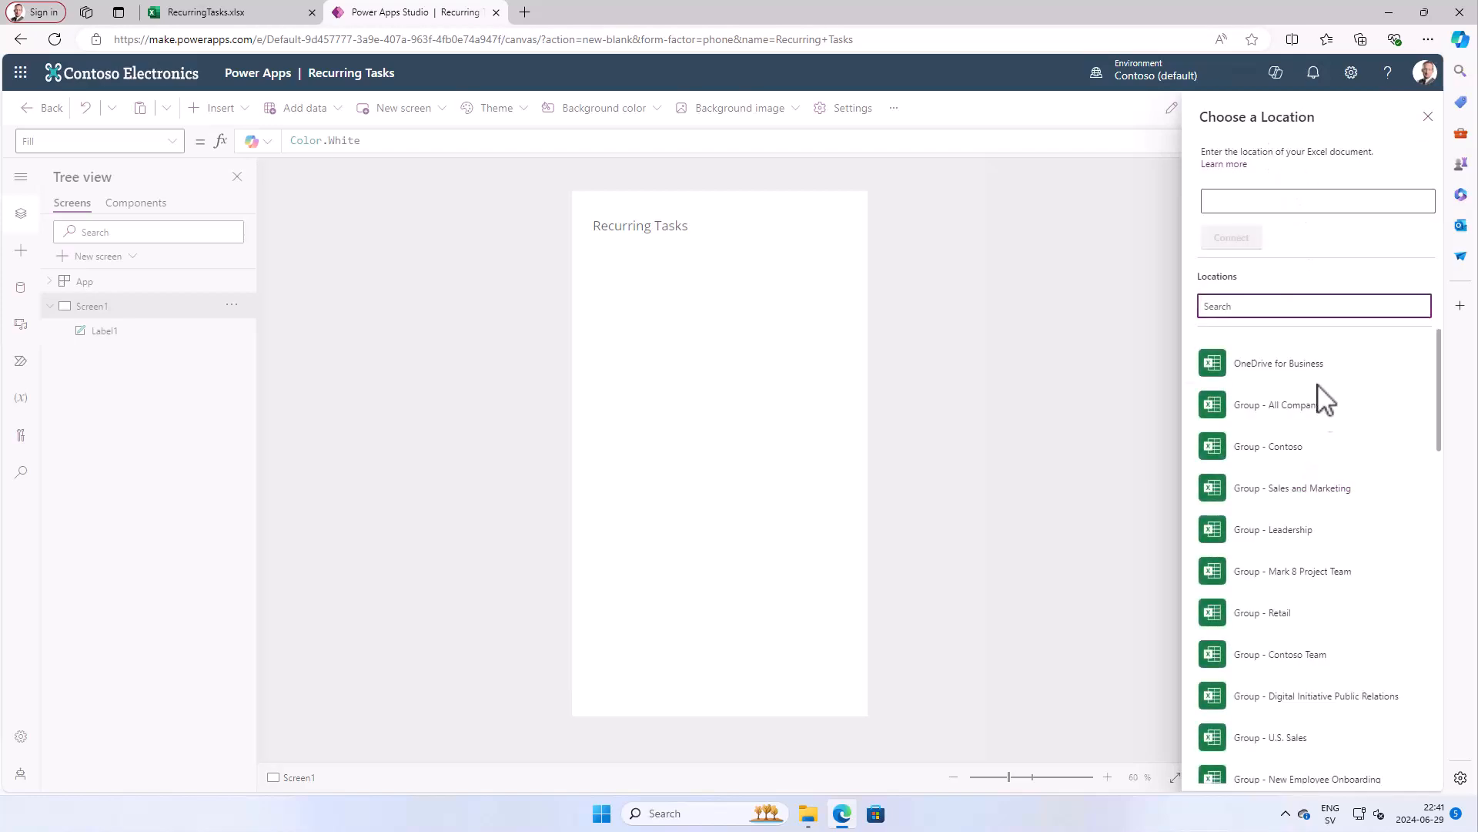
scroll(1332, 609, down, 2)
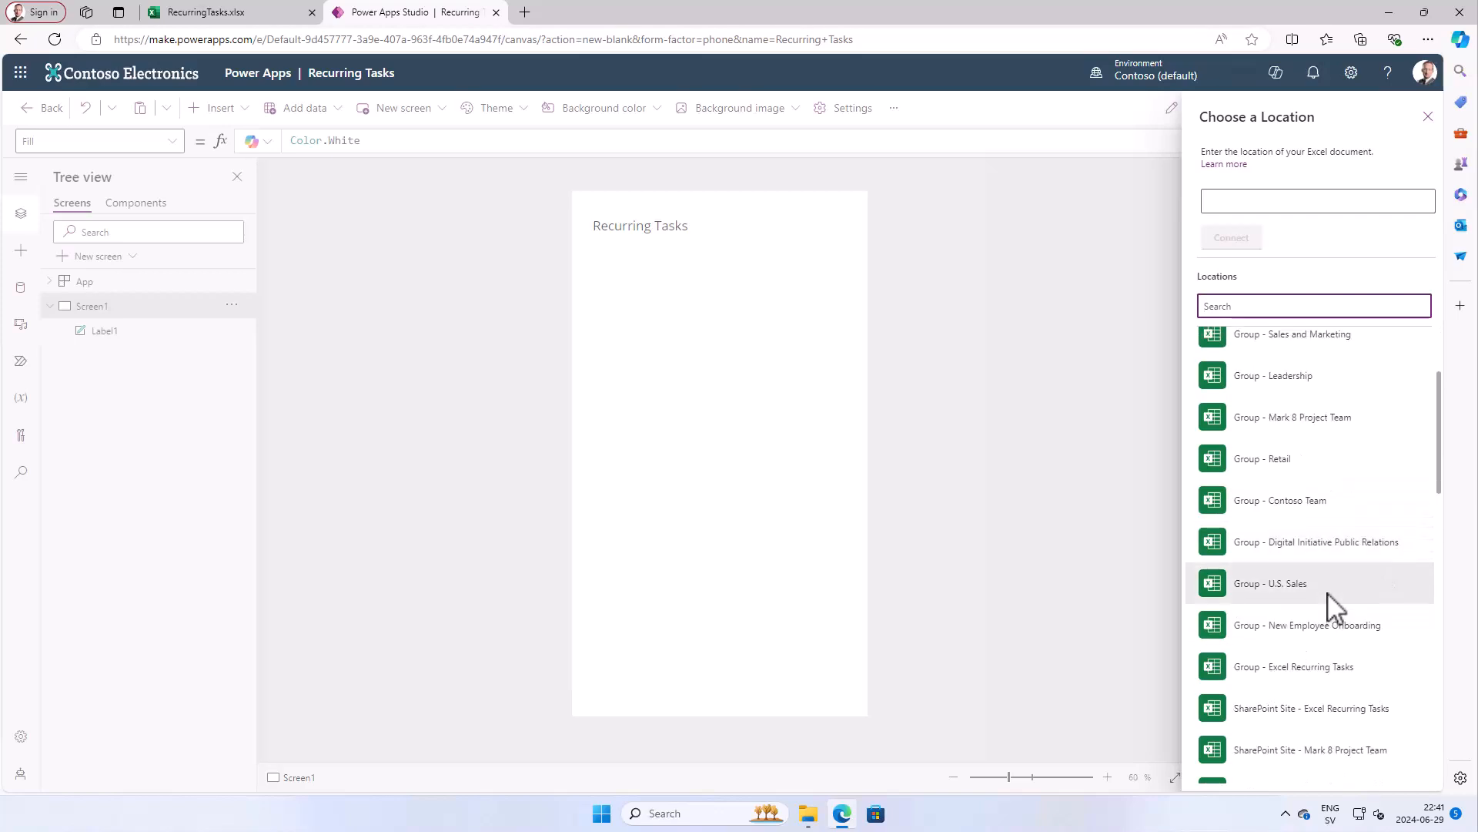
scroll(1332, 608, down, 1)
scroll(1314, 661, up, 3)
scroll(1309, 655, down, 3)
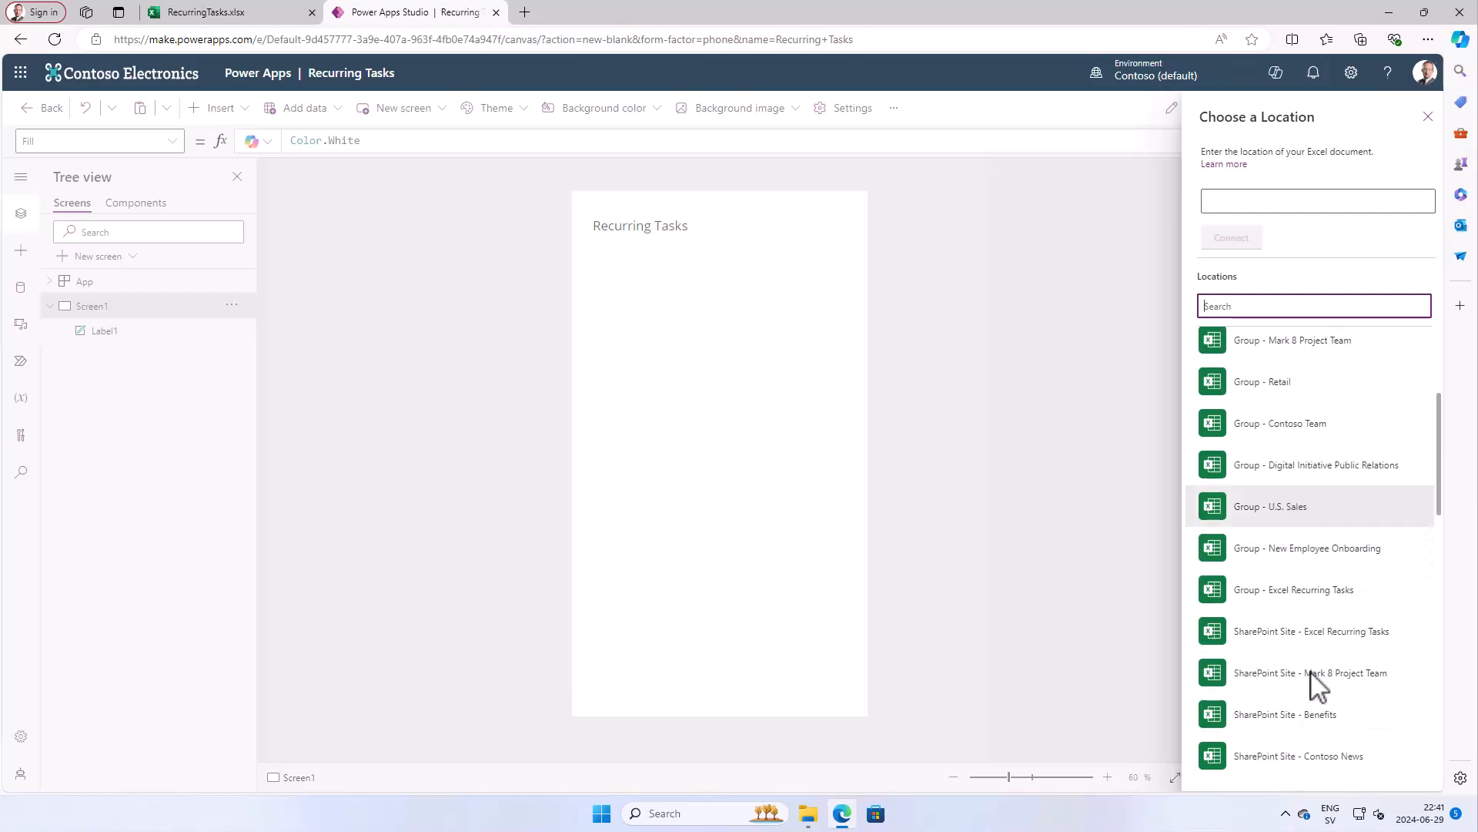
click(1307, 591)
click(1265, 383)
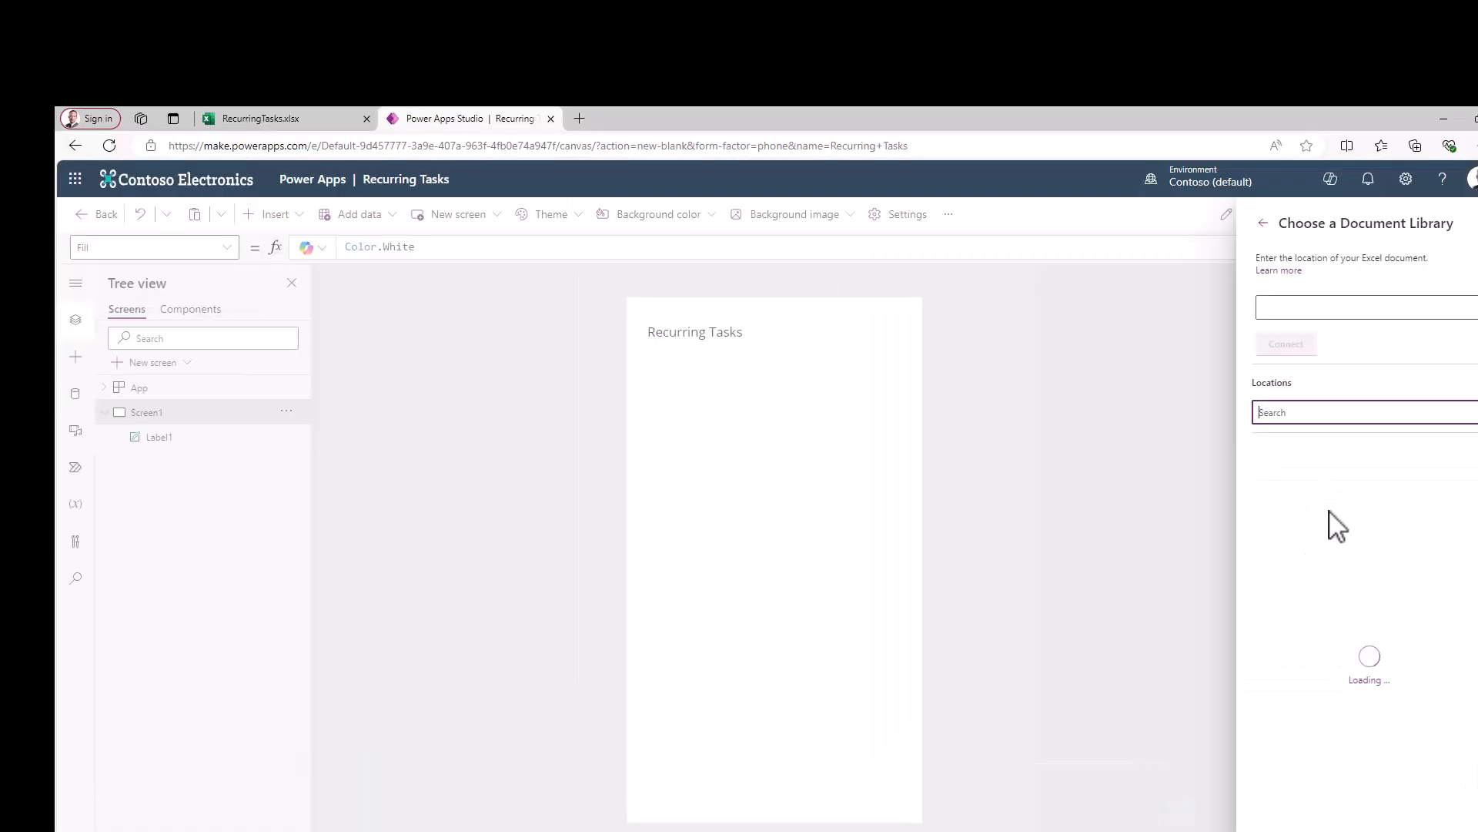
Step: Connect the Tasks table from the Excel workbook, using its ID column as the unique identifier
click(1334, 483)
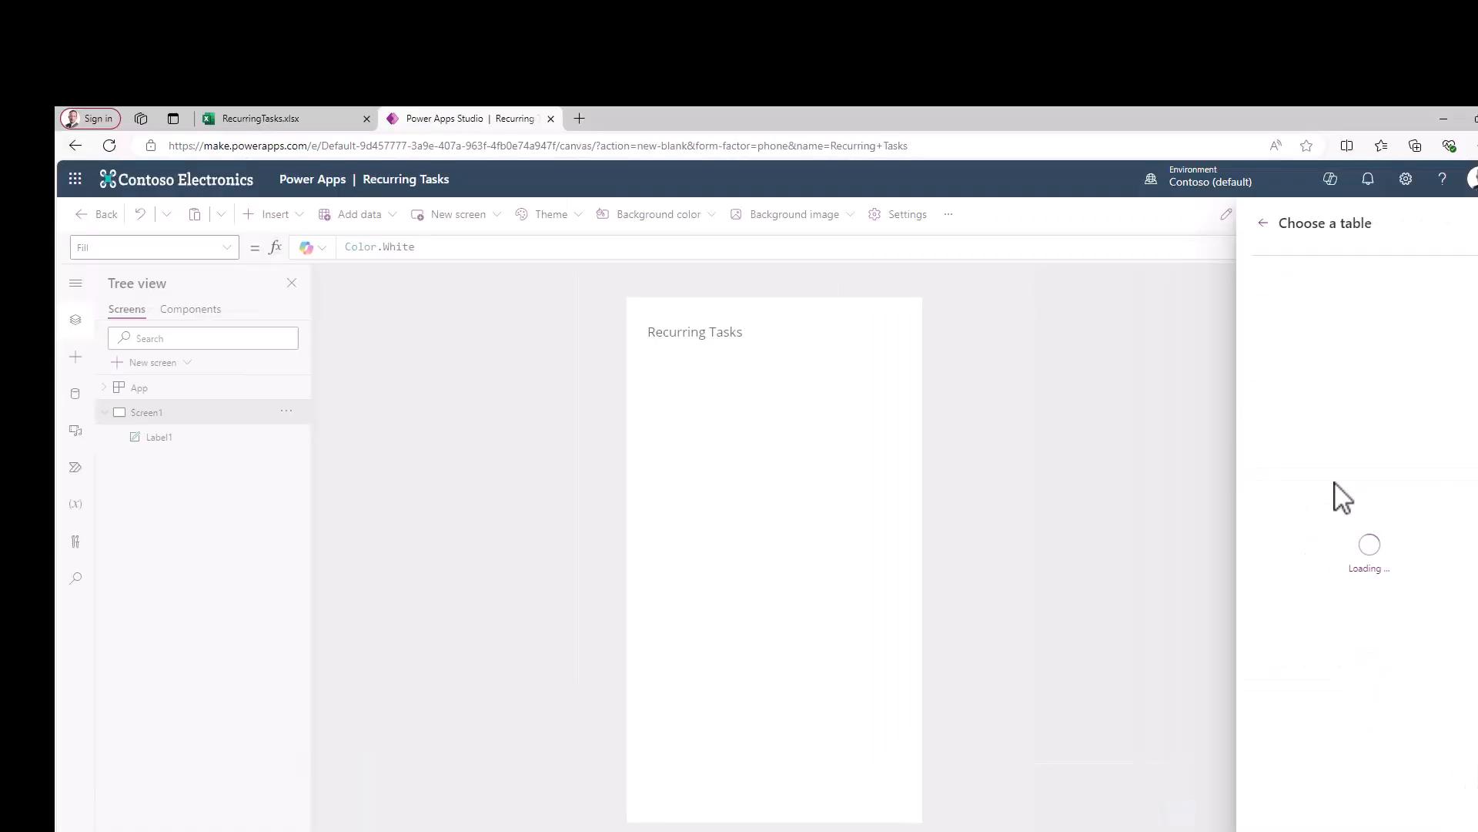
click(1262, 298)
click(1447, 829)
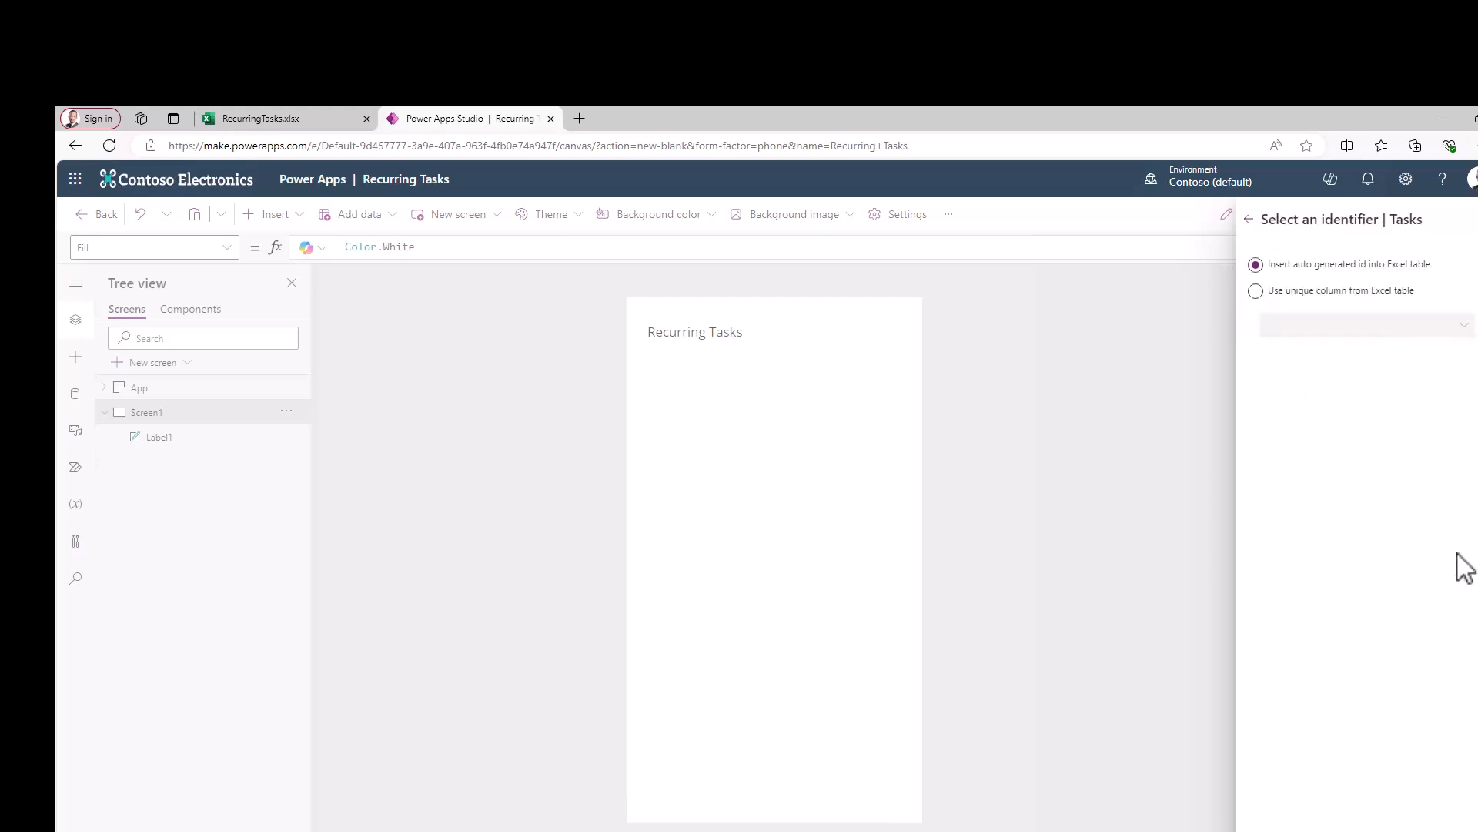
click(1327, 290)
click(1415, 325)
click(1338, 347)
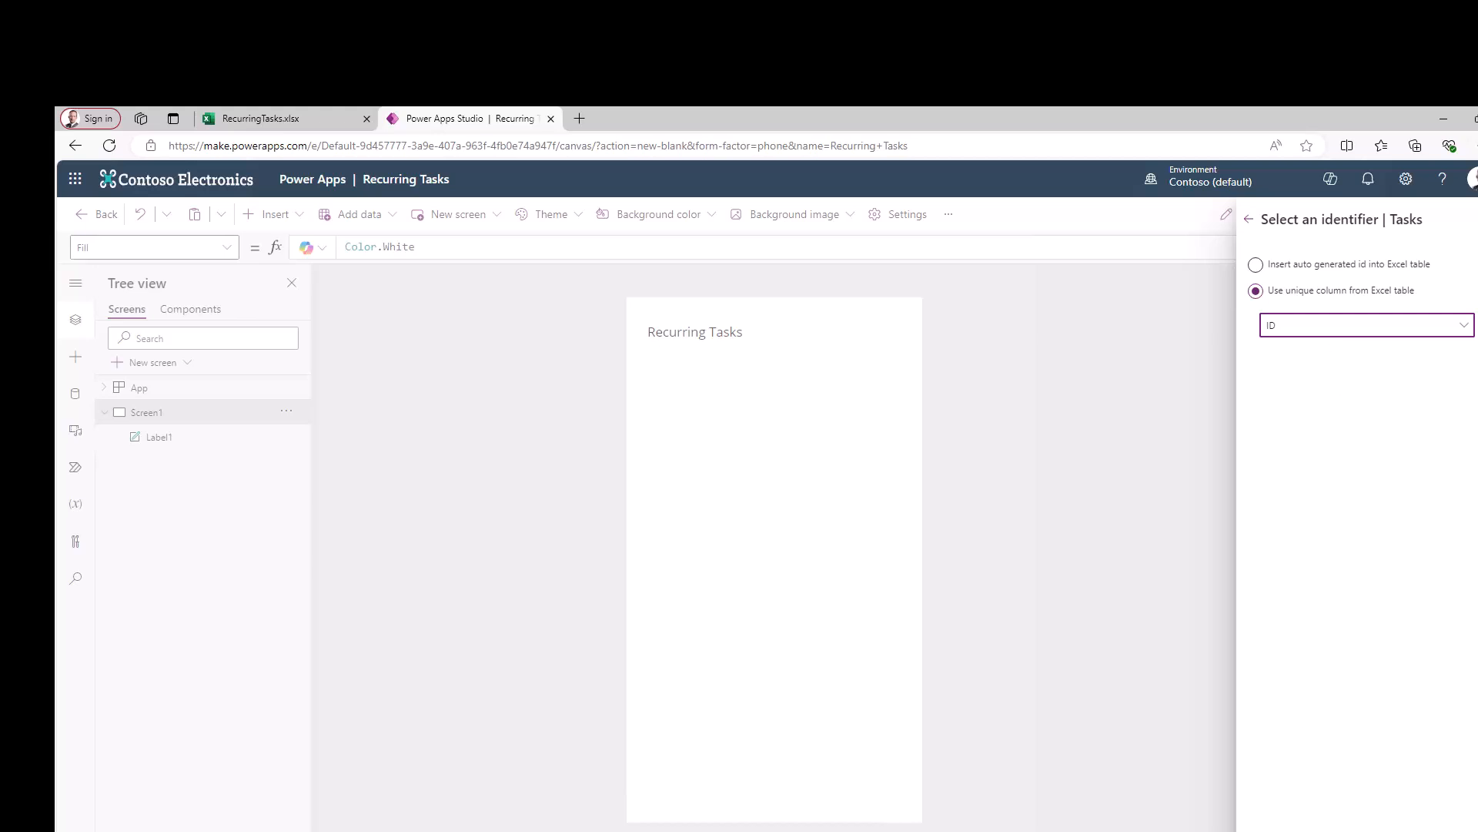
click(1312, 828)
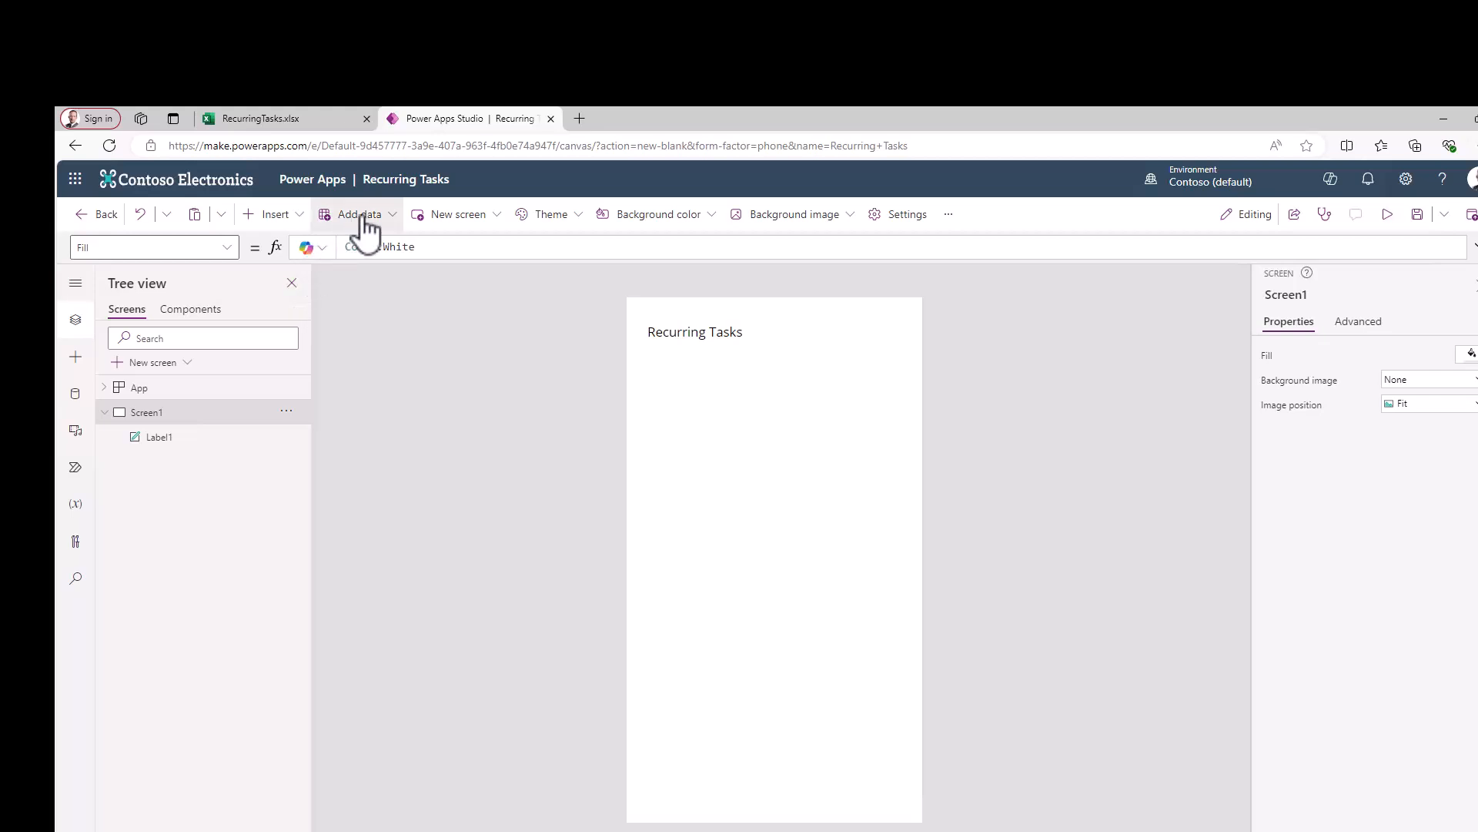
Step: Insert a vertical gallery with Tasks as its data source and apply the Title and subtitle layout
click(291, 220)
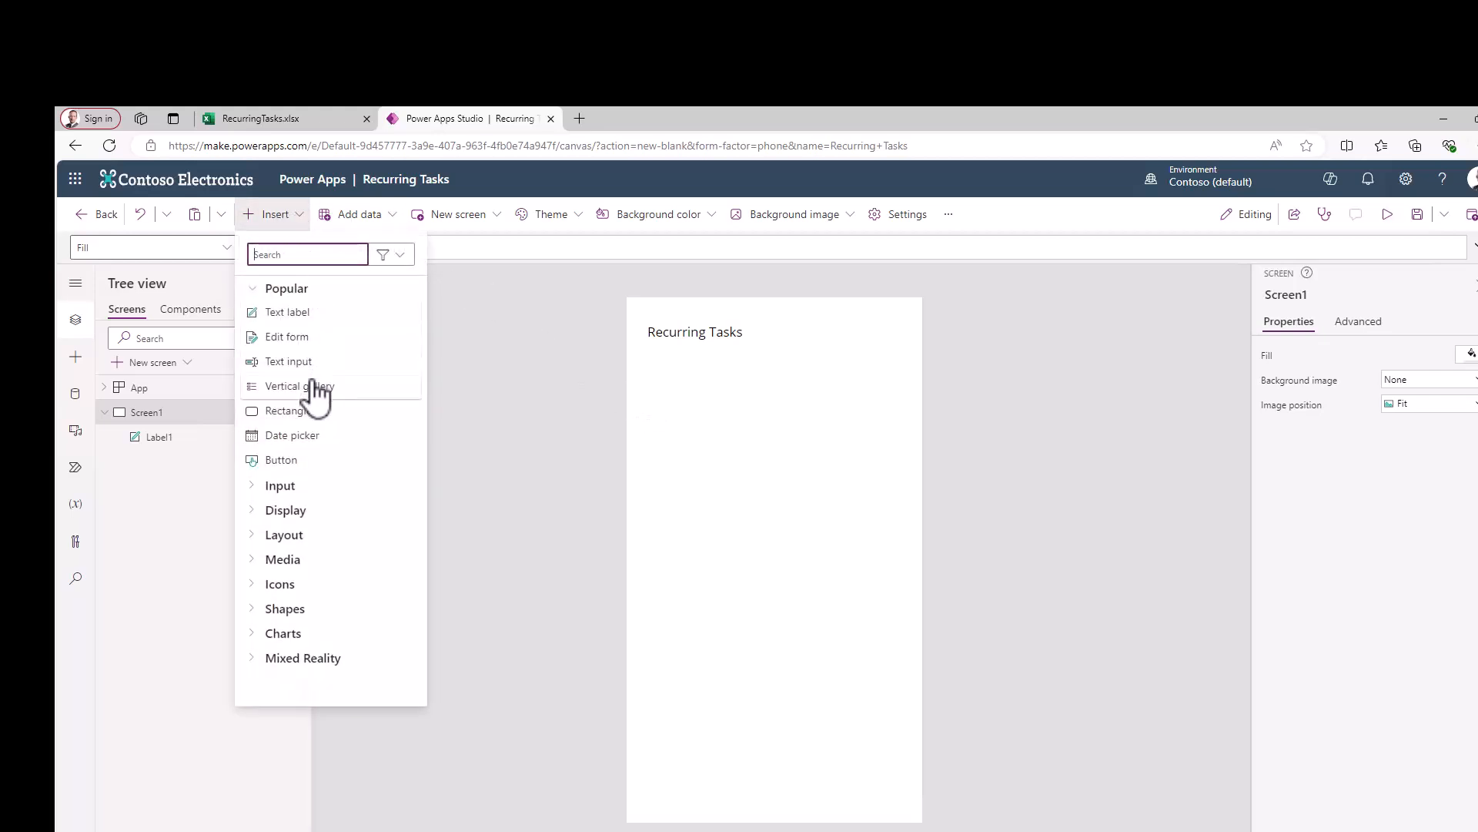
click(836, 436)
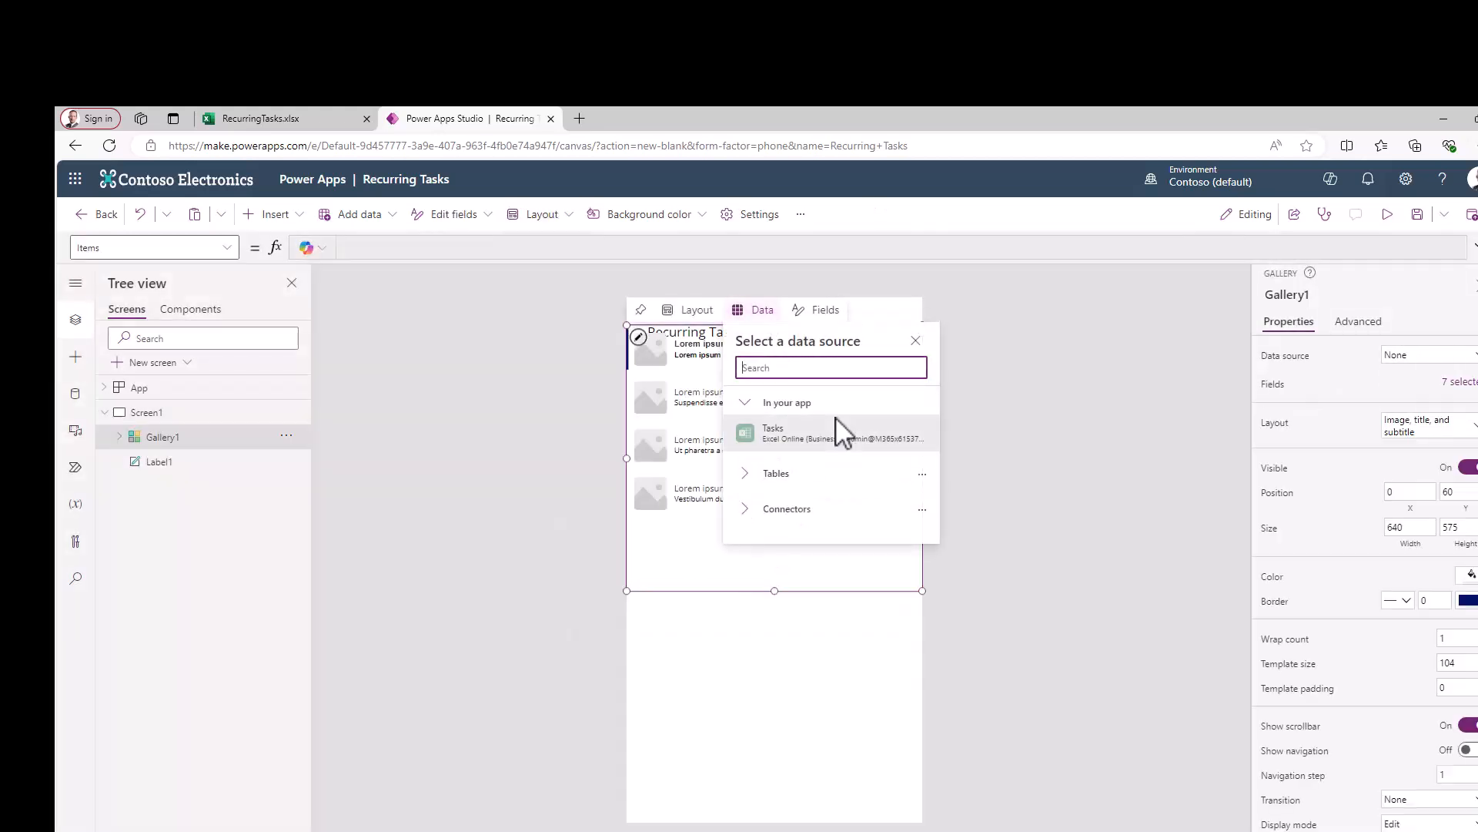
click(827, 435)
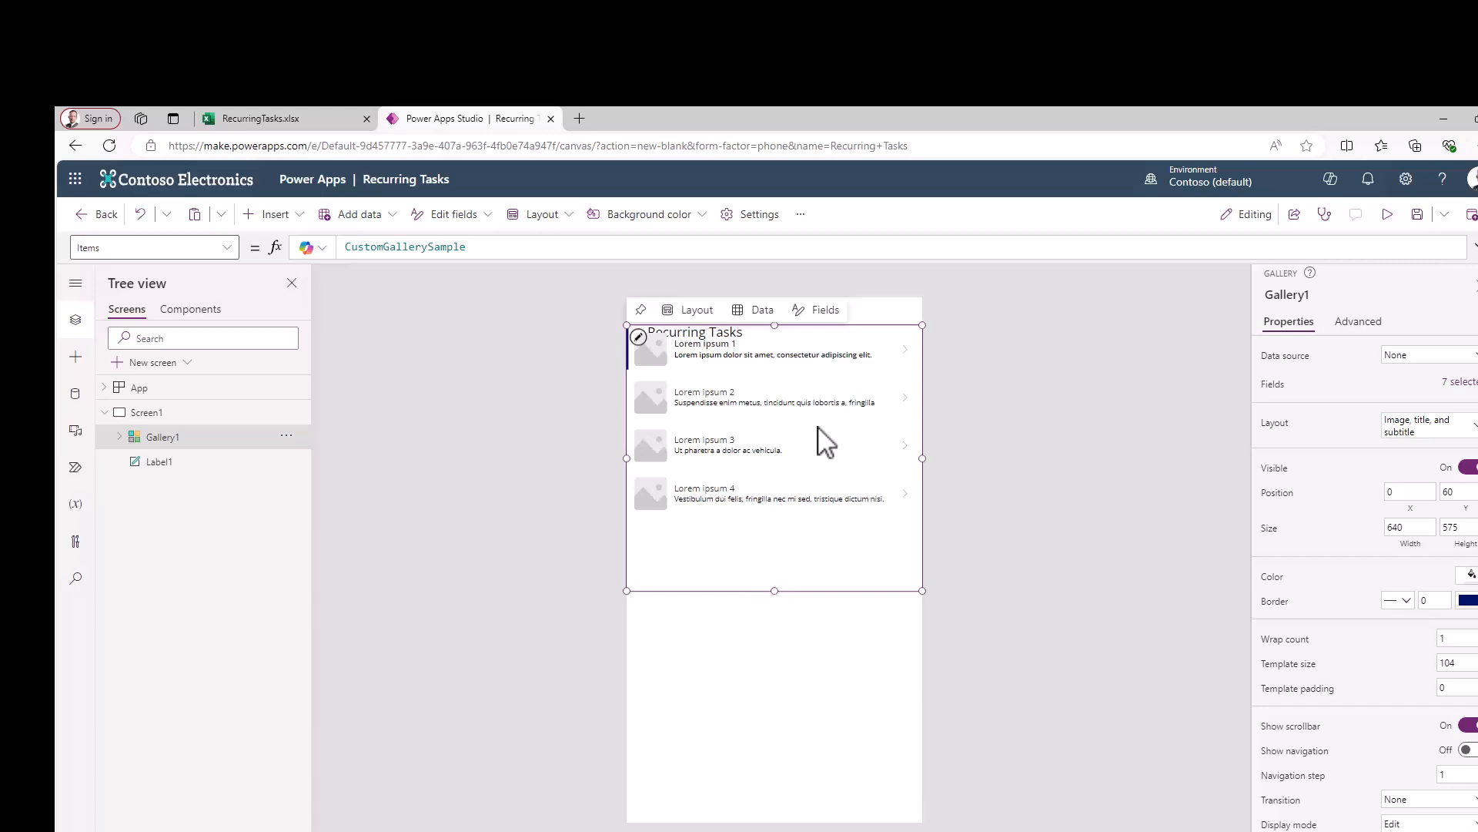
click(1472, 445)
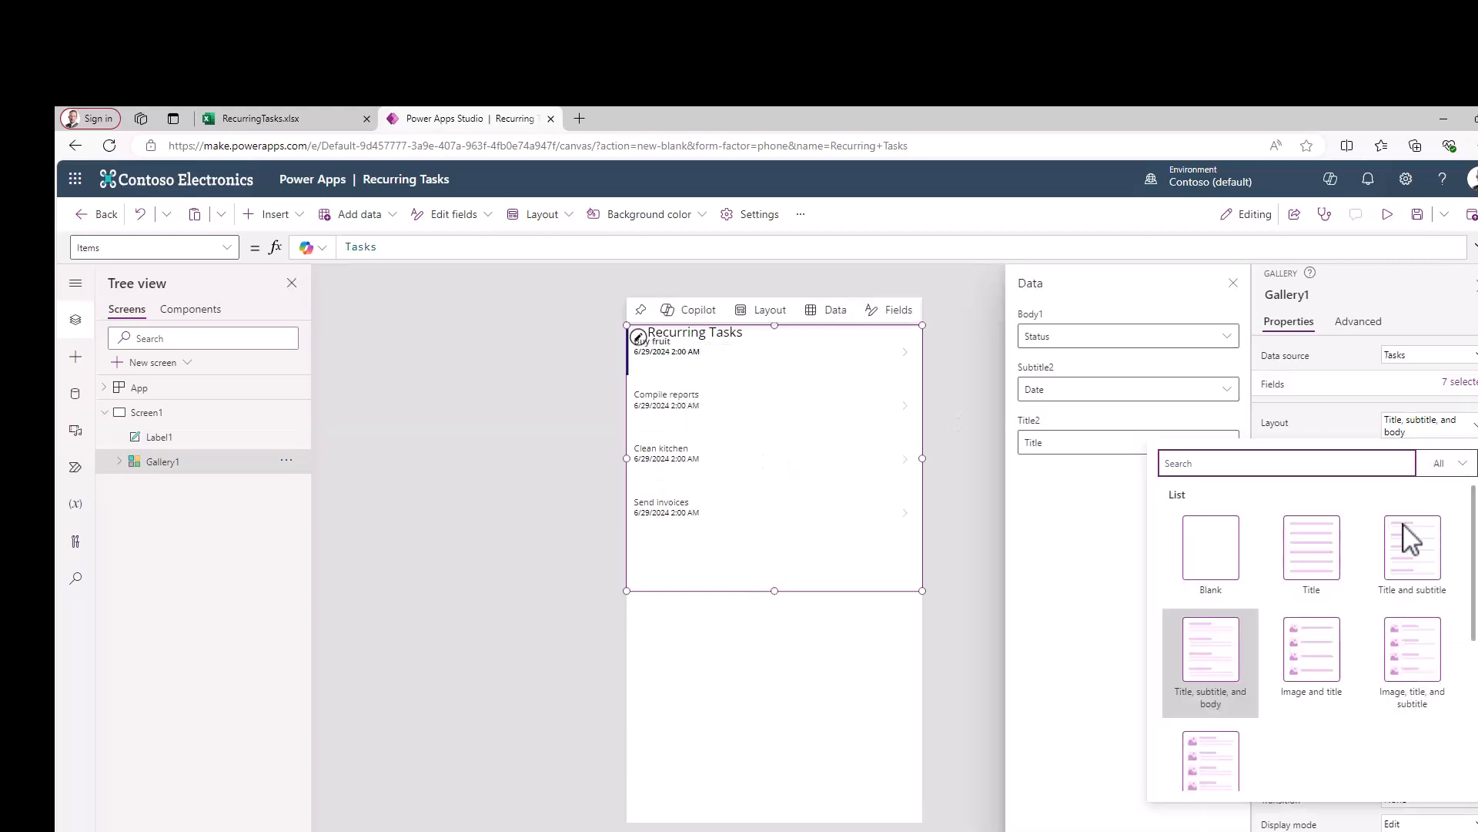
click(1403, 550)
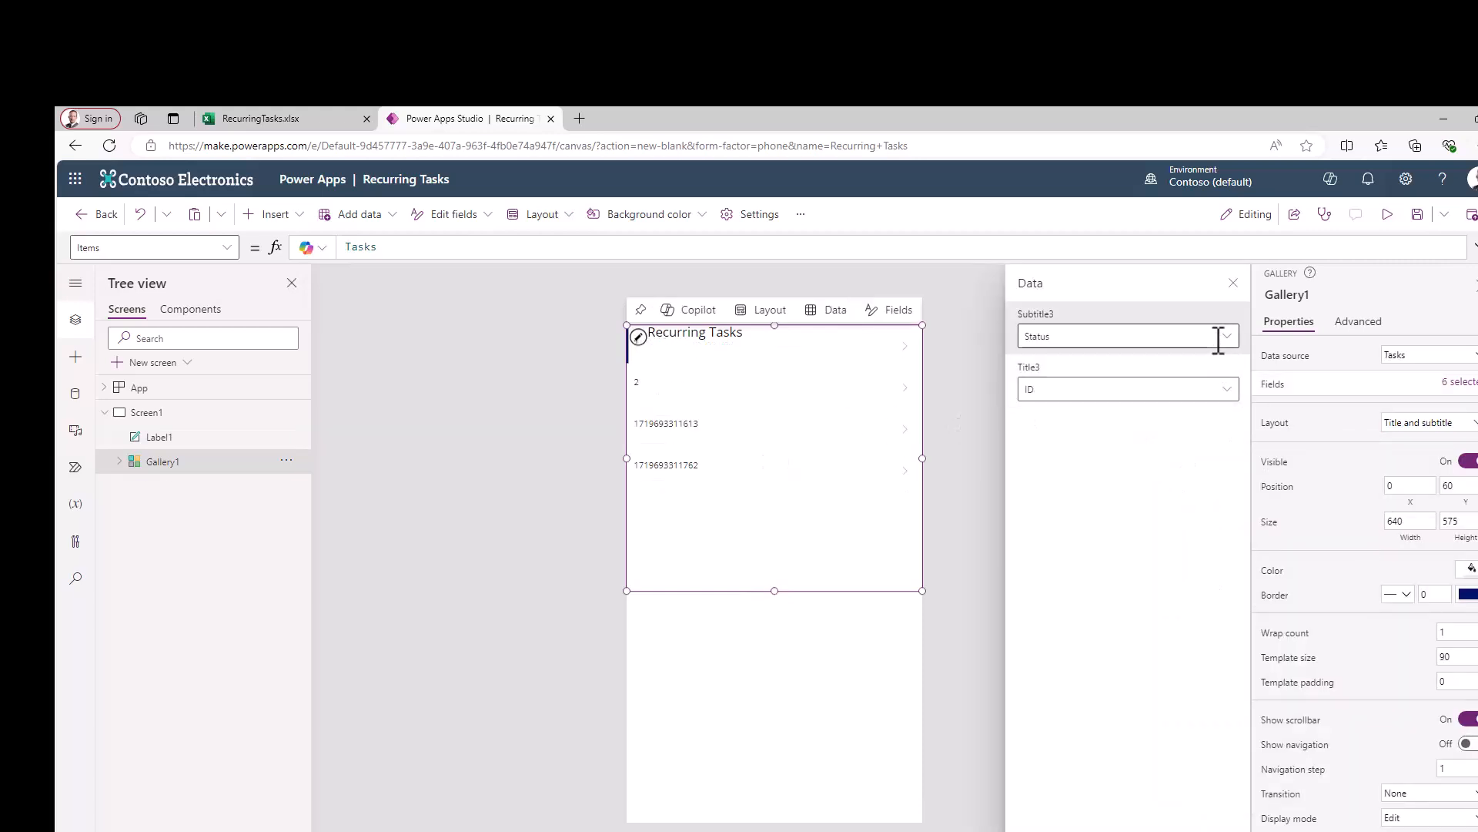
Step: Map the gallery's subtitle to the Date field and its title to the Title field
click(1226, 339)
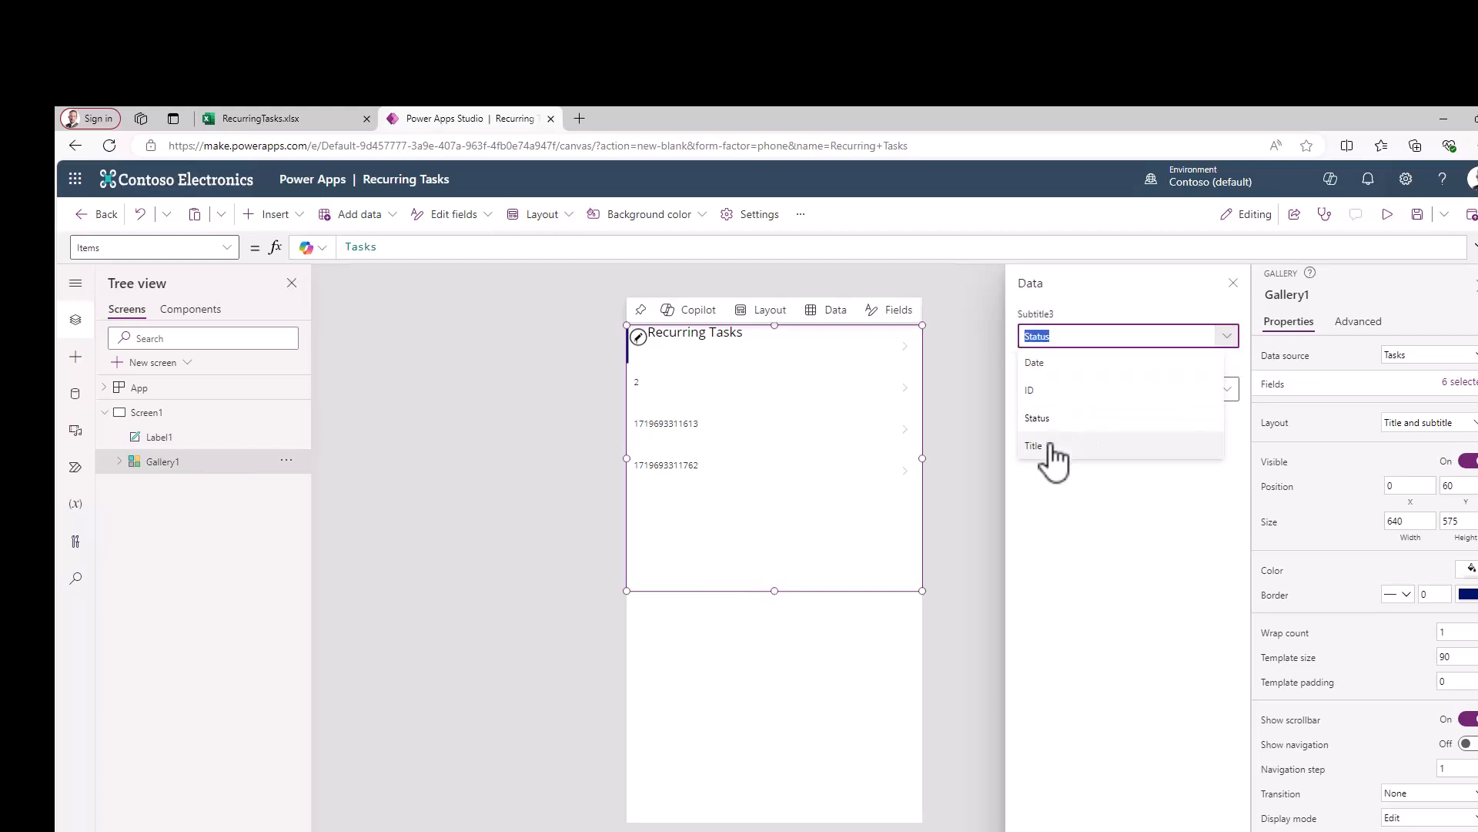
click(1045, 365)
click(1229, 390)
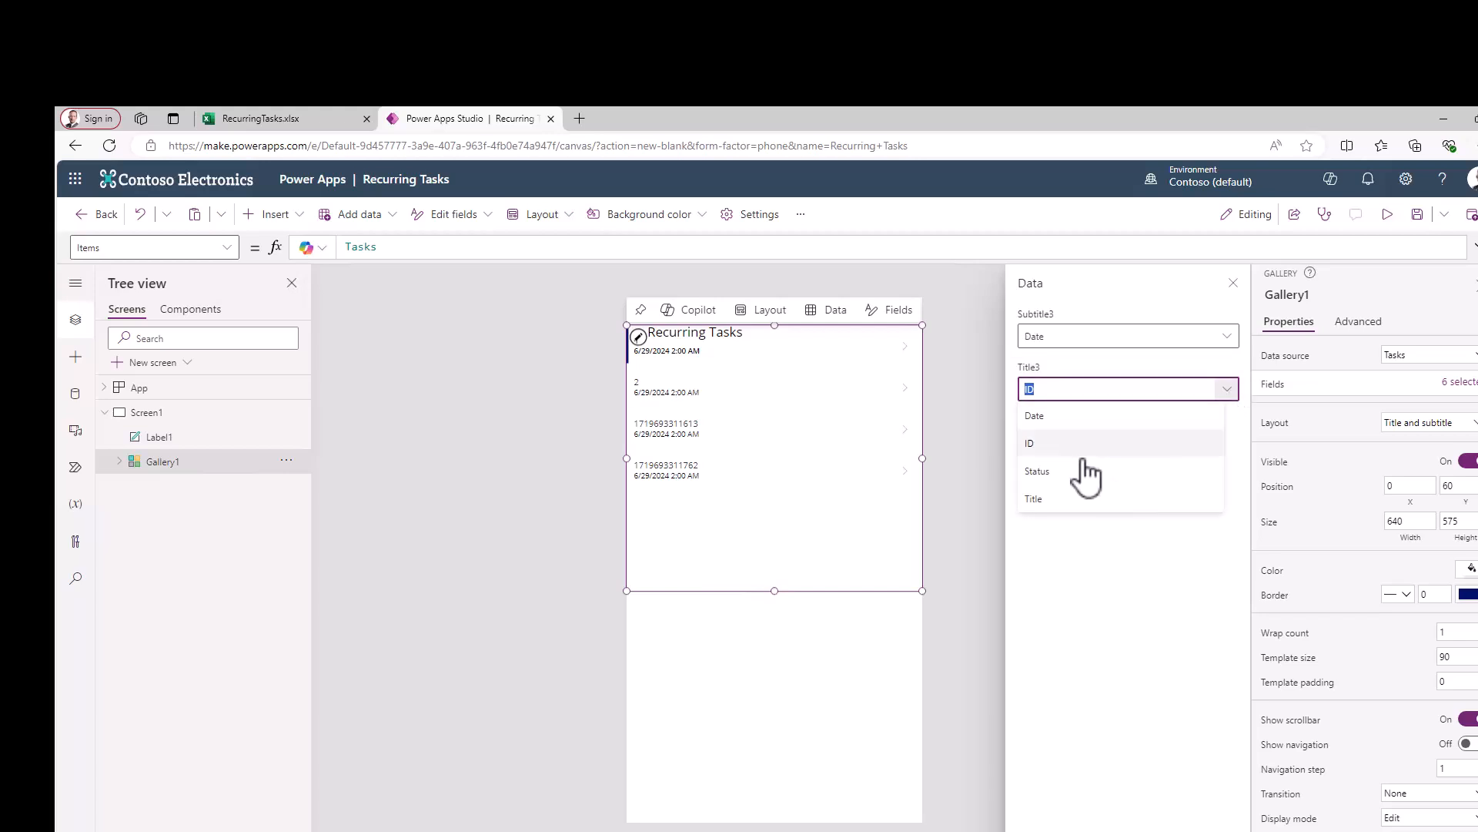
click(1048, 499)
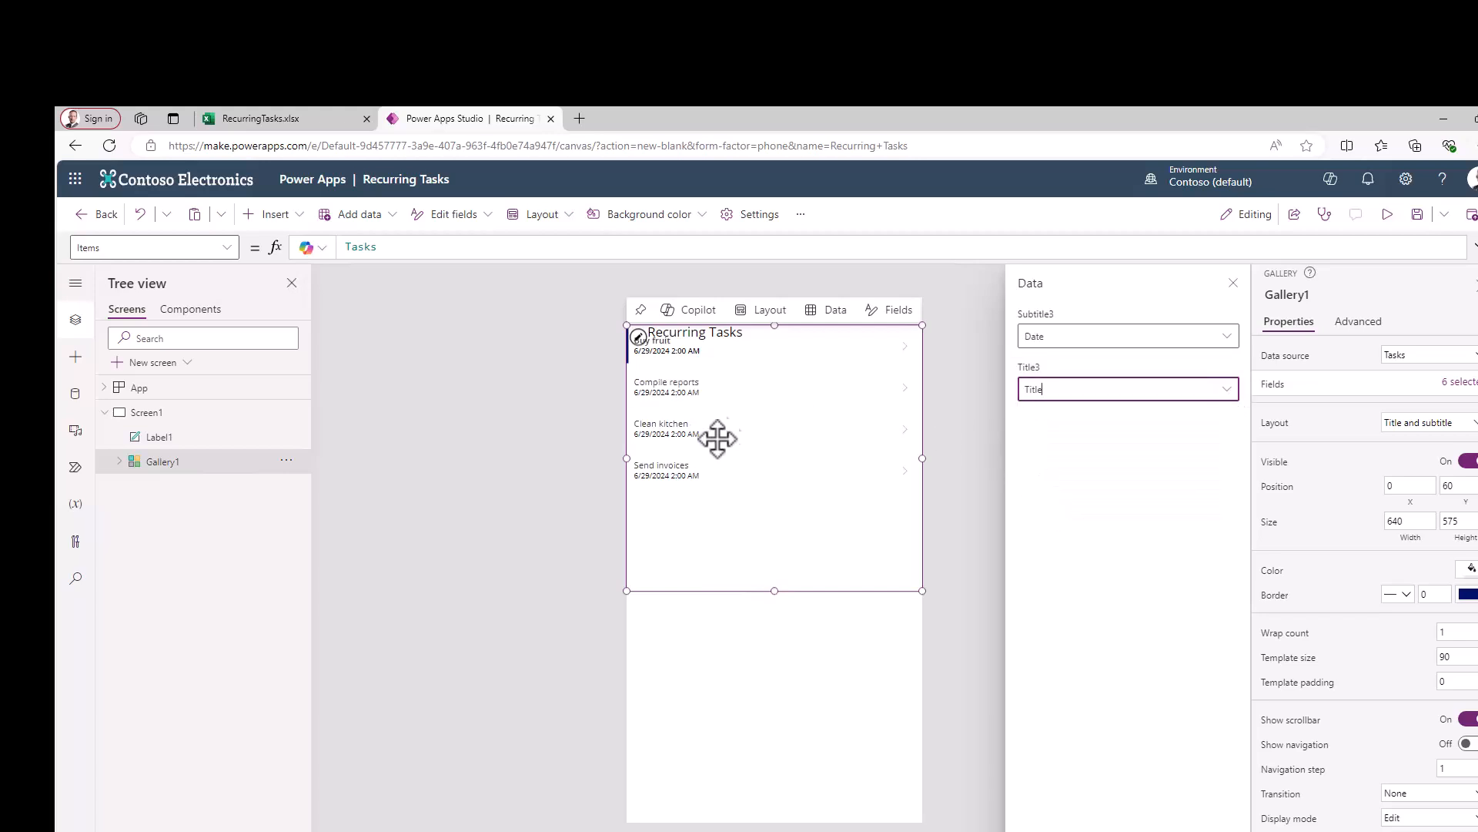
click(682, 432)
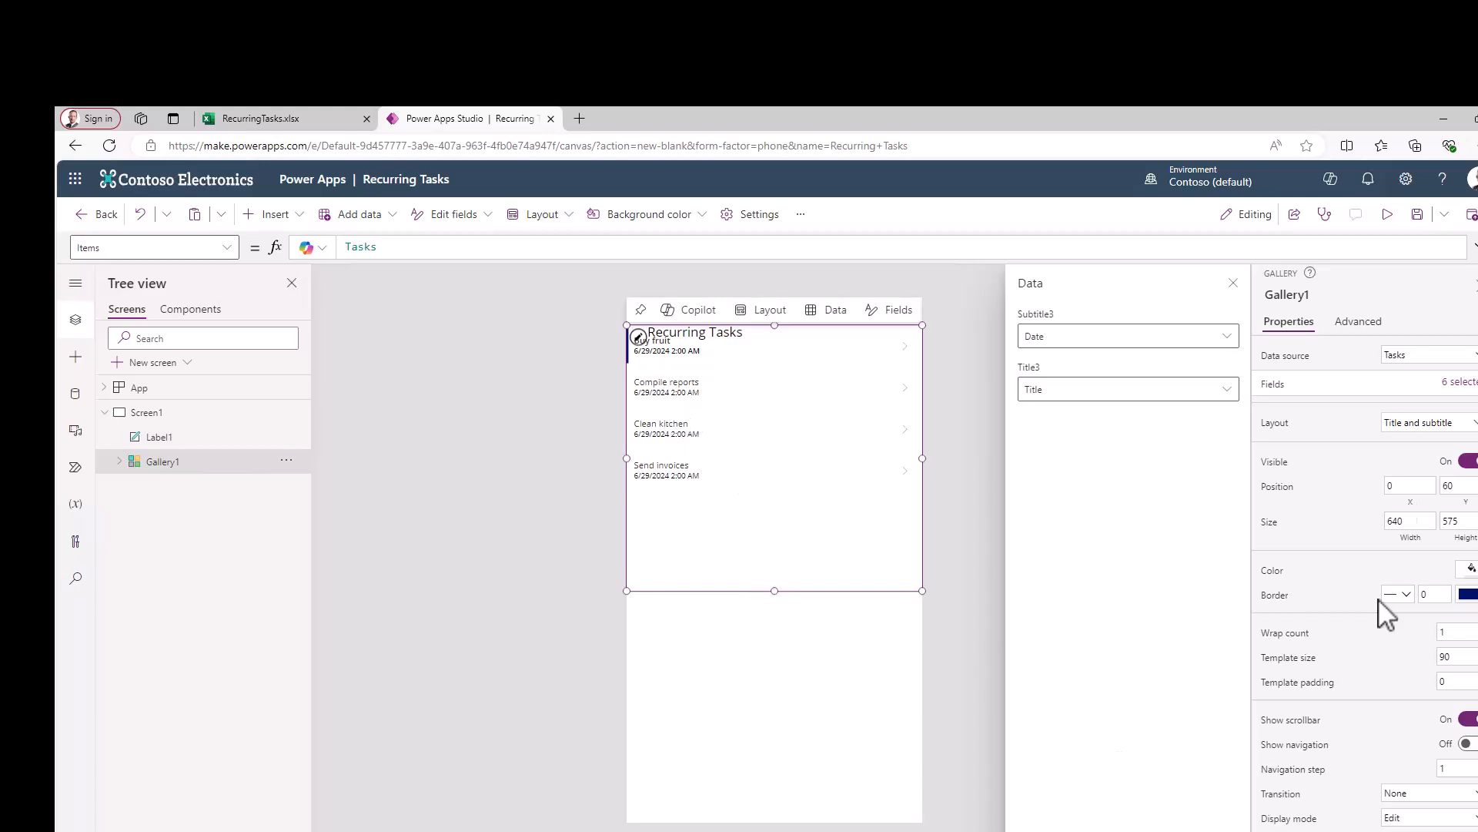
Step: Hide the gallery's properties and field settings and enlarge the view of the phone screen
click(1472, 286)
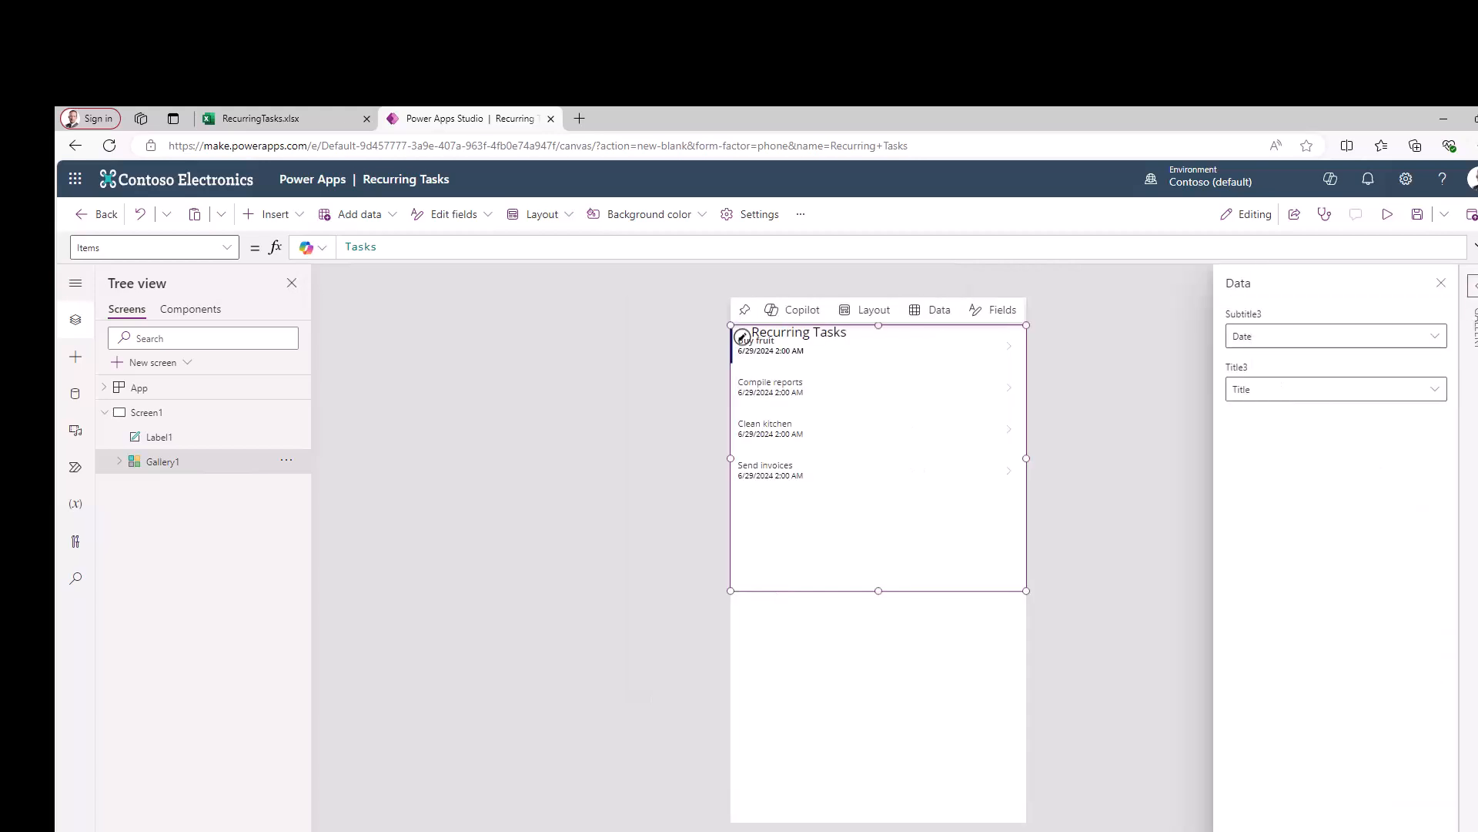
click(1442, 283)
drag(1270, 830, 1299, 830)
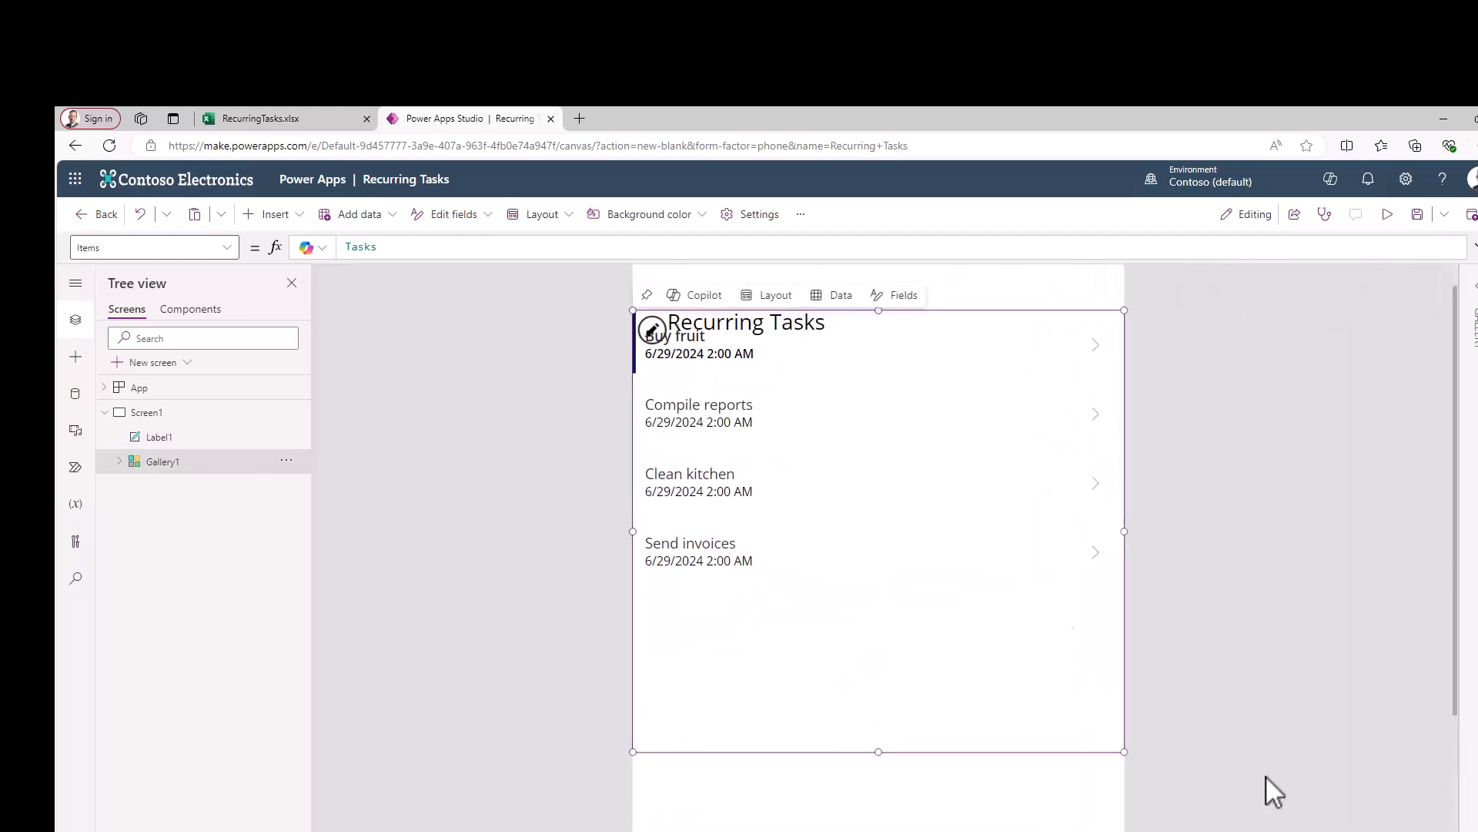
Step: Start the gallery subtitle's text formula as a Date function whose first argument is the Year of ThisItem.Date
click(720, 356)
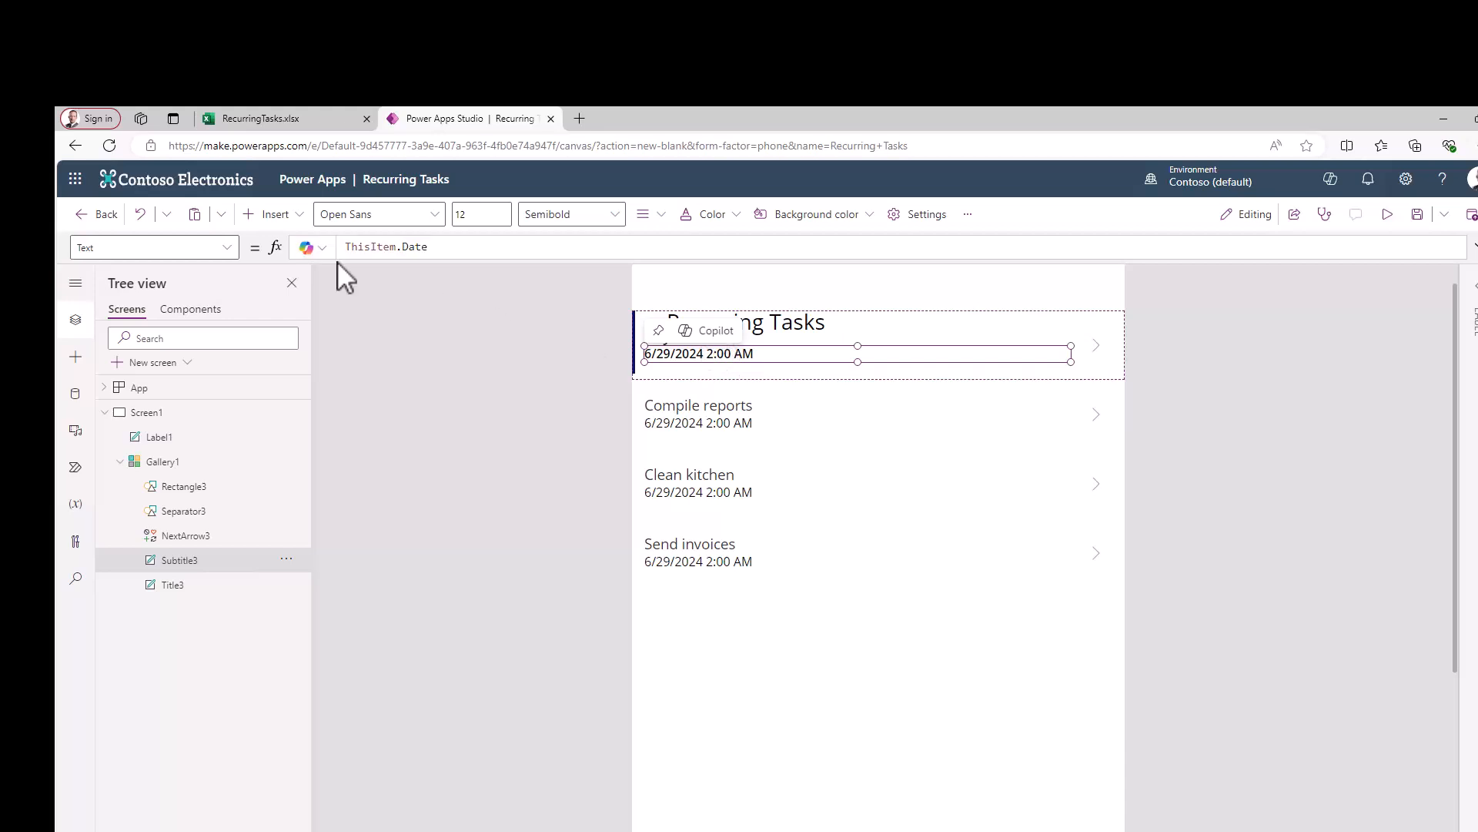
mouse_move(351, 250)
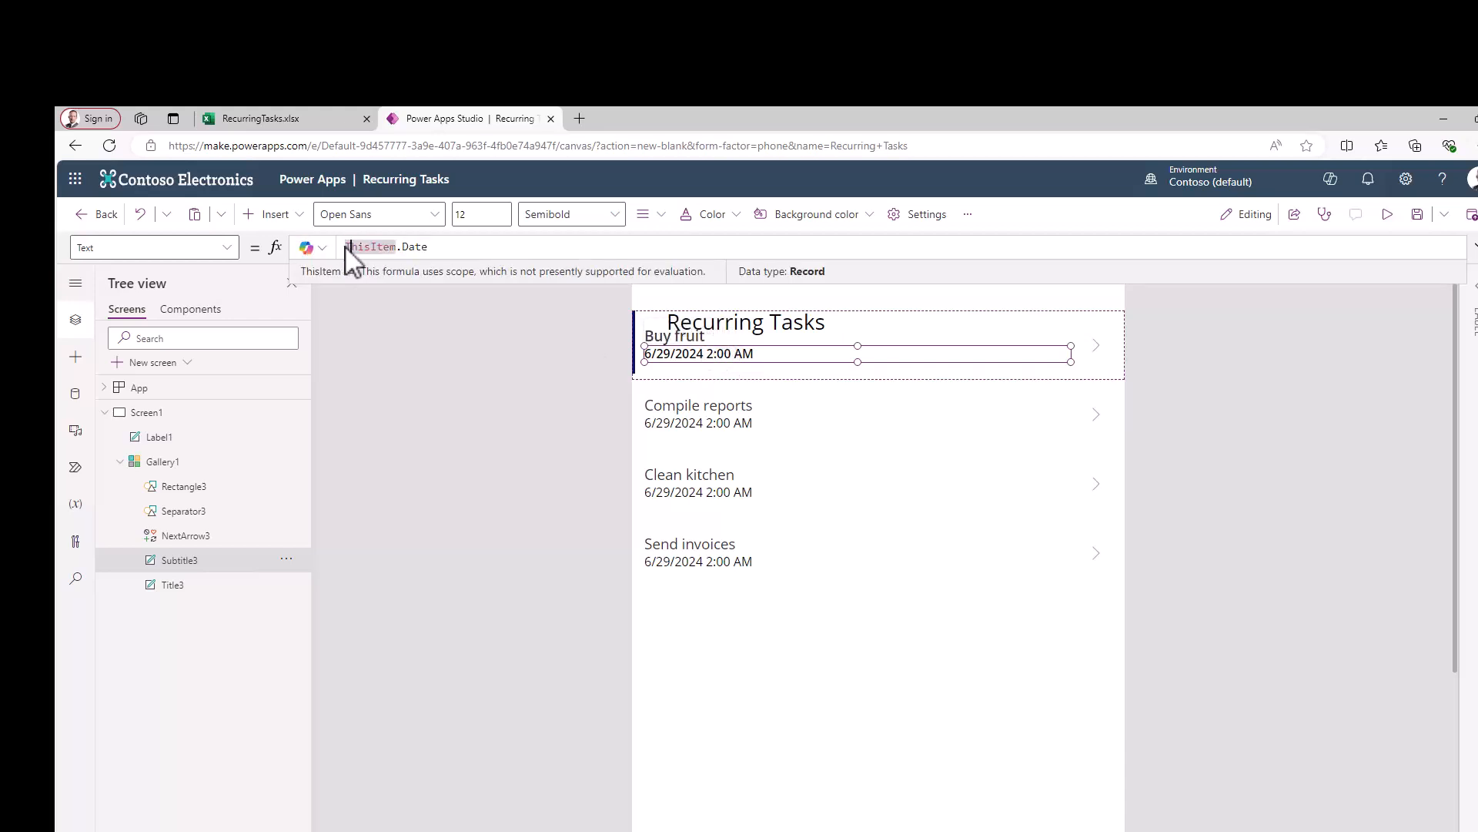
click(467, 250)
key(Home)
text(Date(Year)
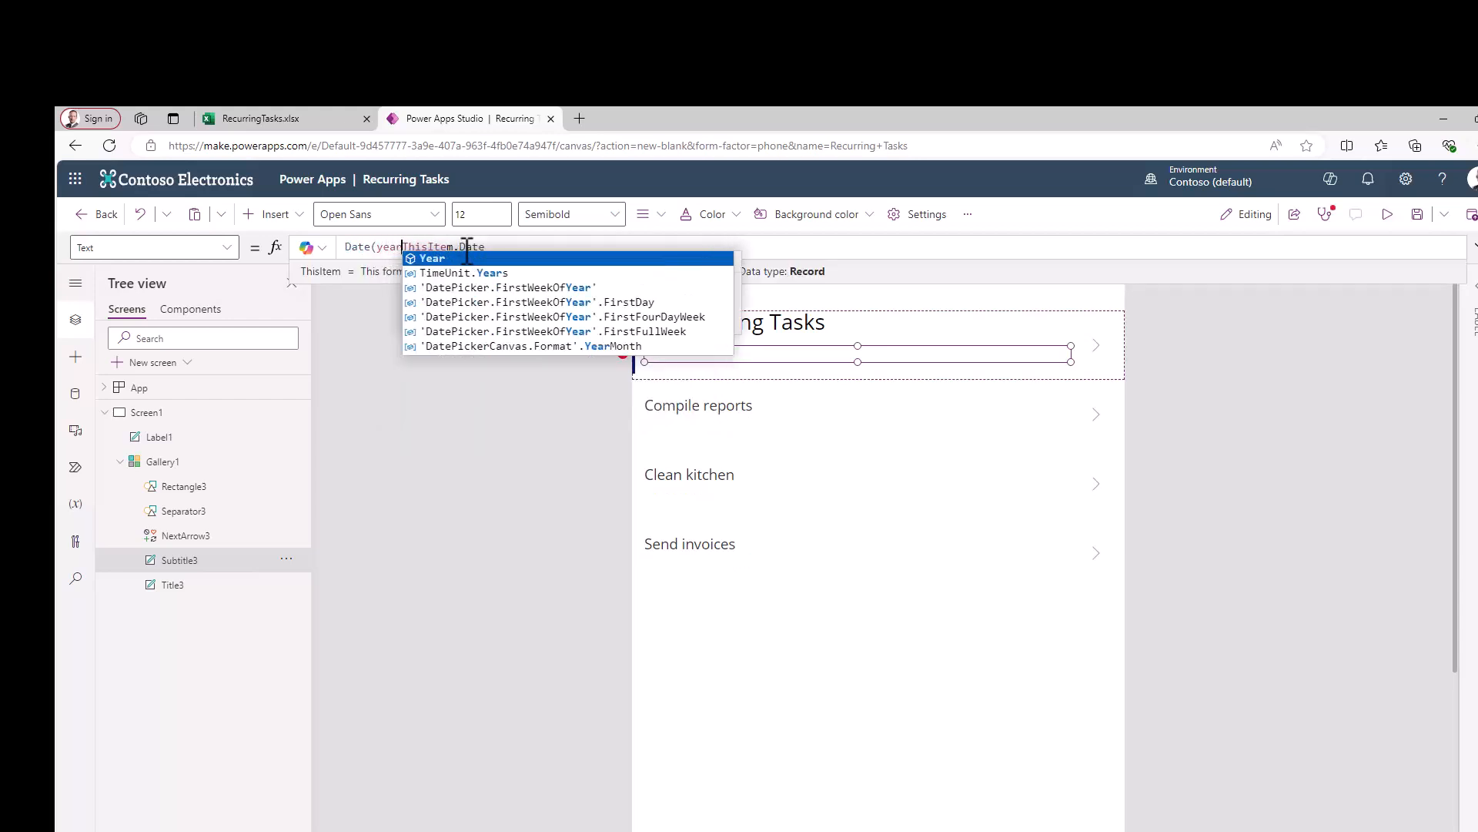
key(Tab)
text(()
text(ThisItem.Date)
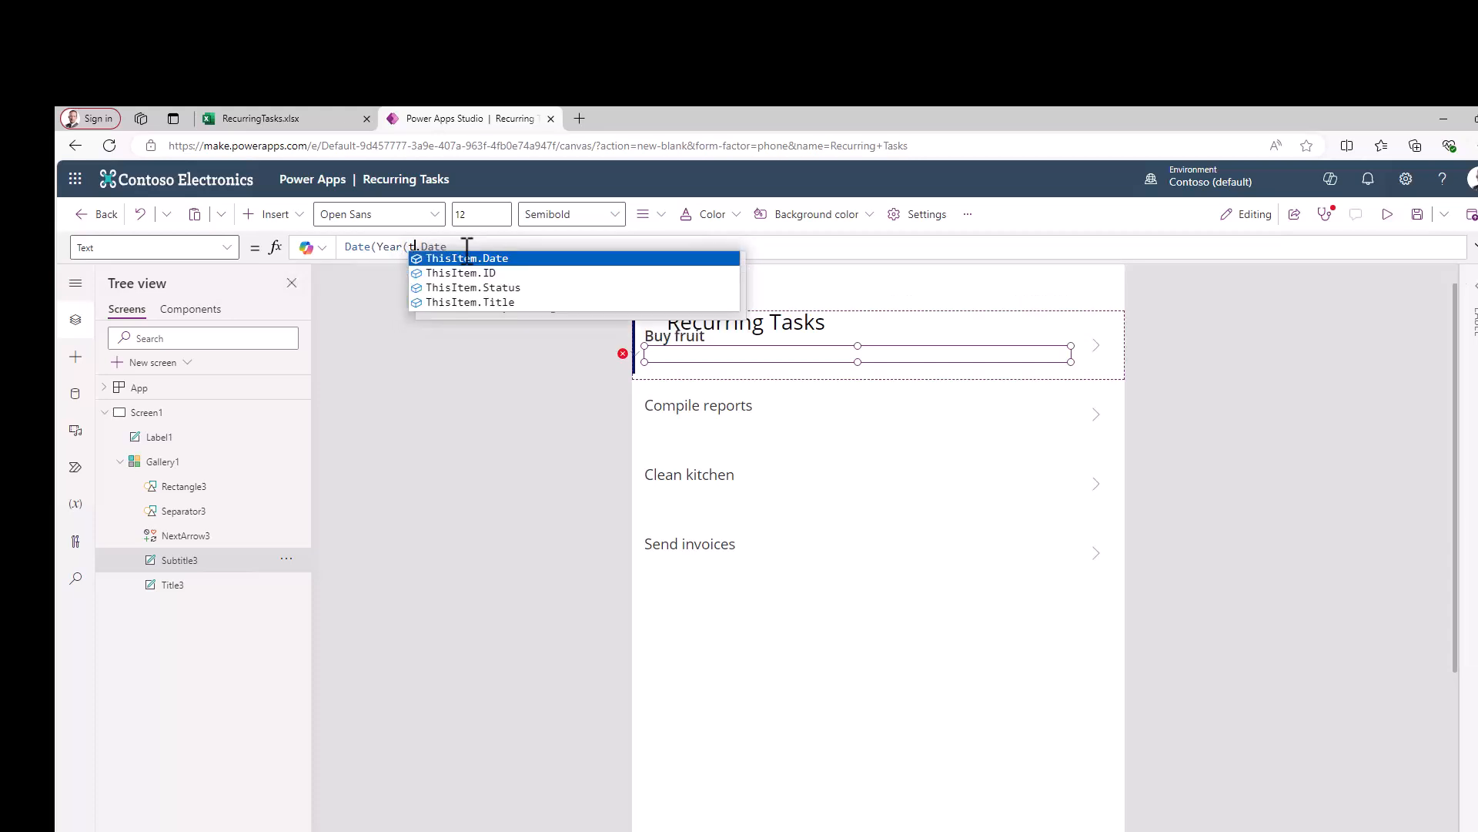
key(Tab)
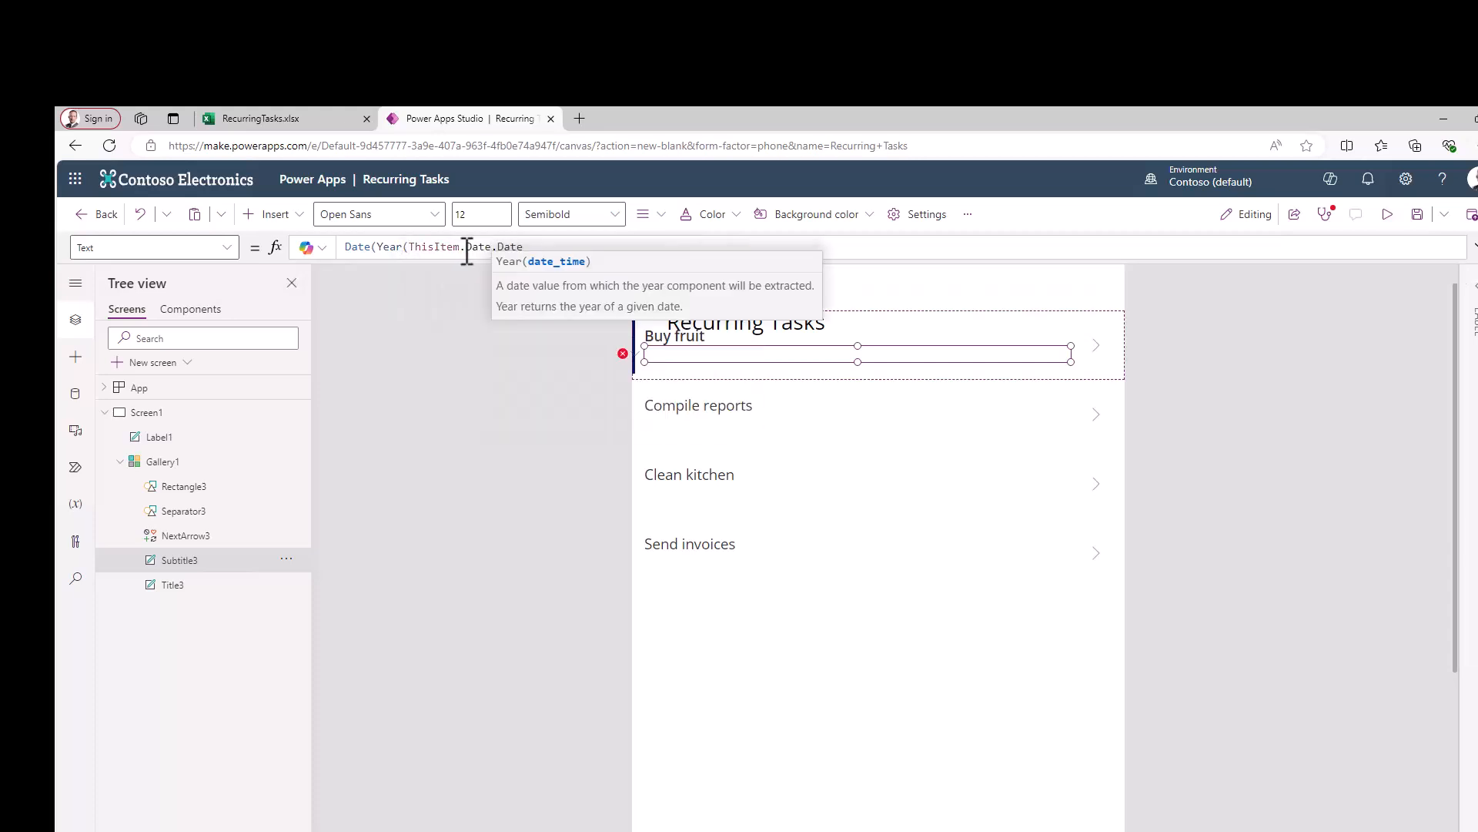
click(541, 247)
text())
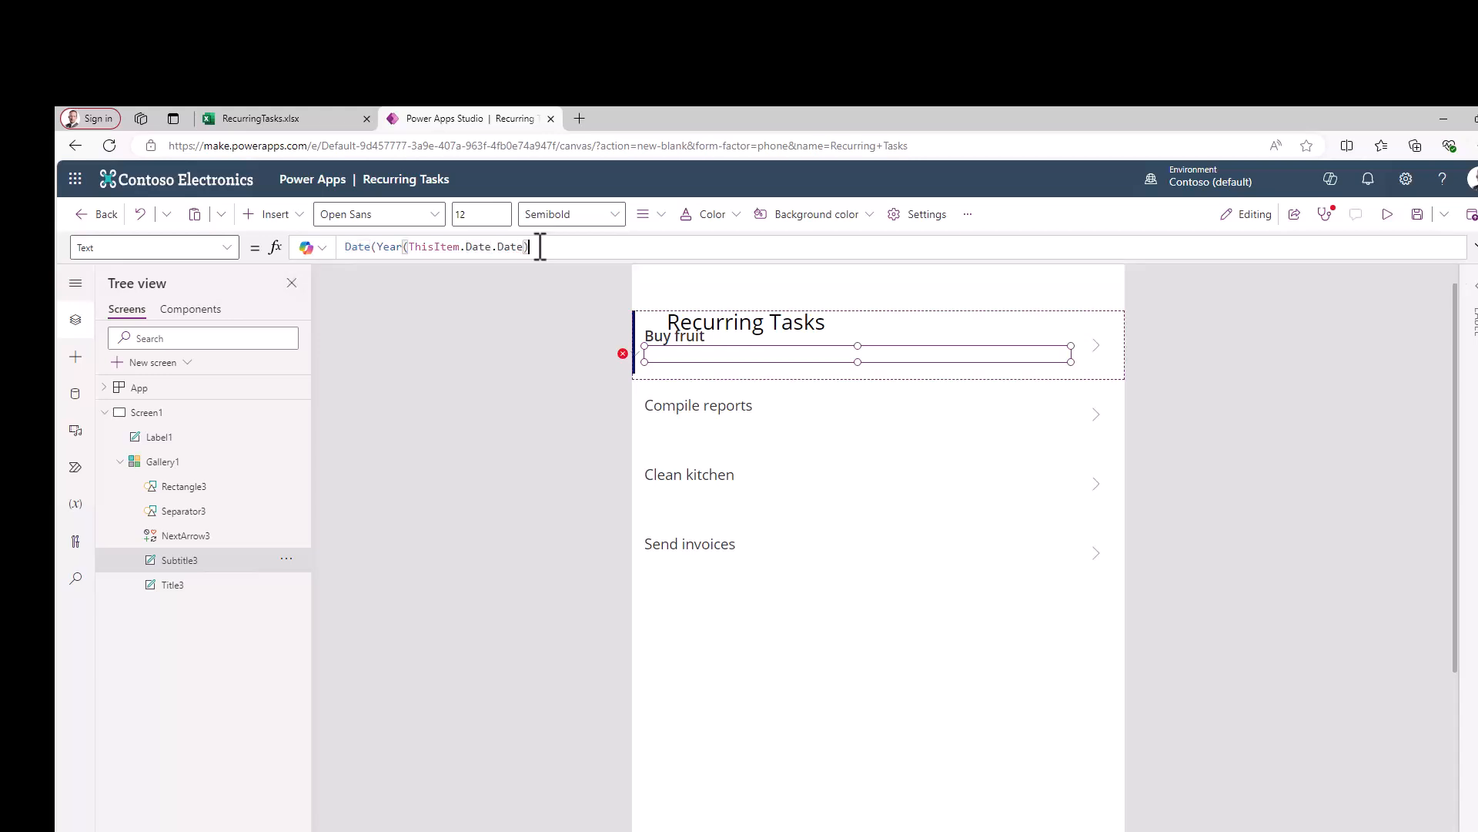
Step: Complete the subtitle's Date formula with Month(ThisItem.Date) and Day(ThisItem.Date) as its remaining arguments
text(,Month()
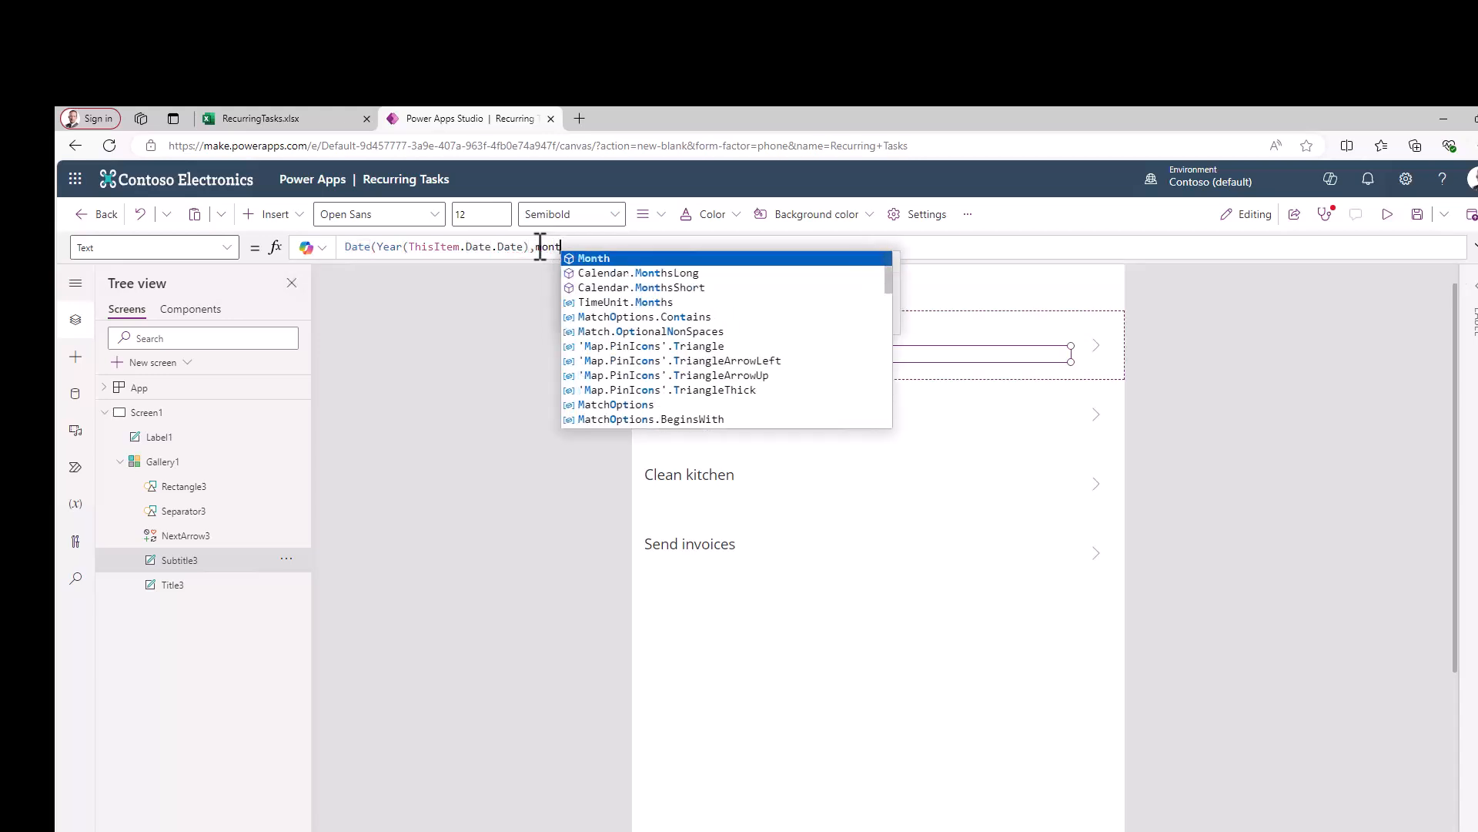
text(thi)
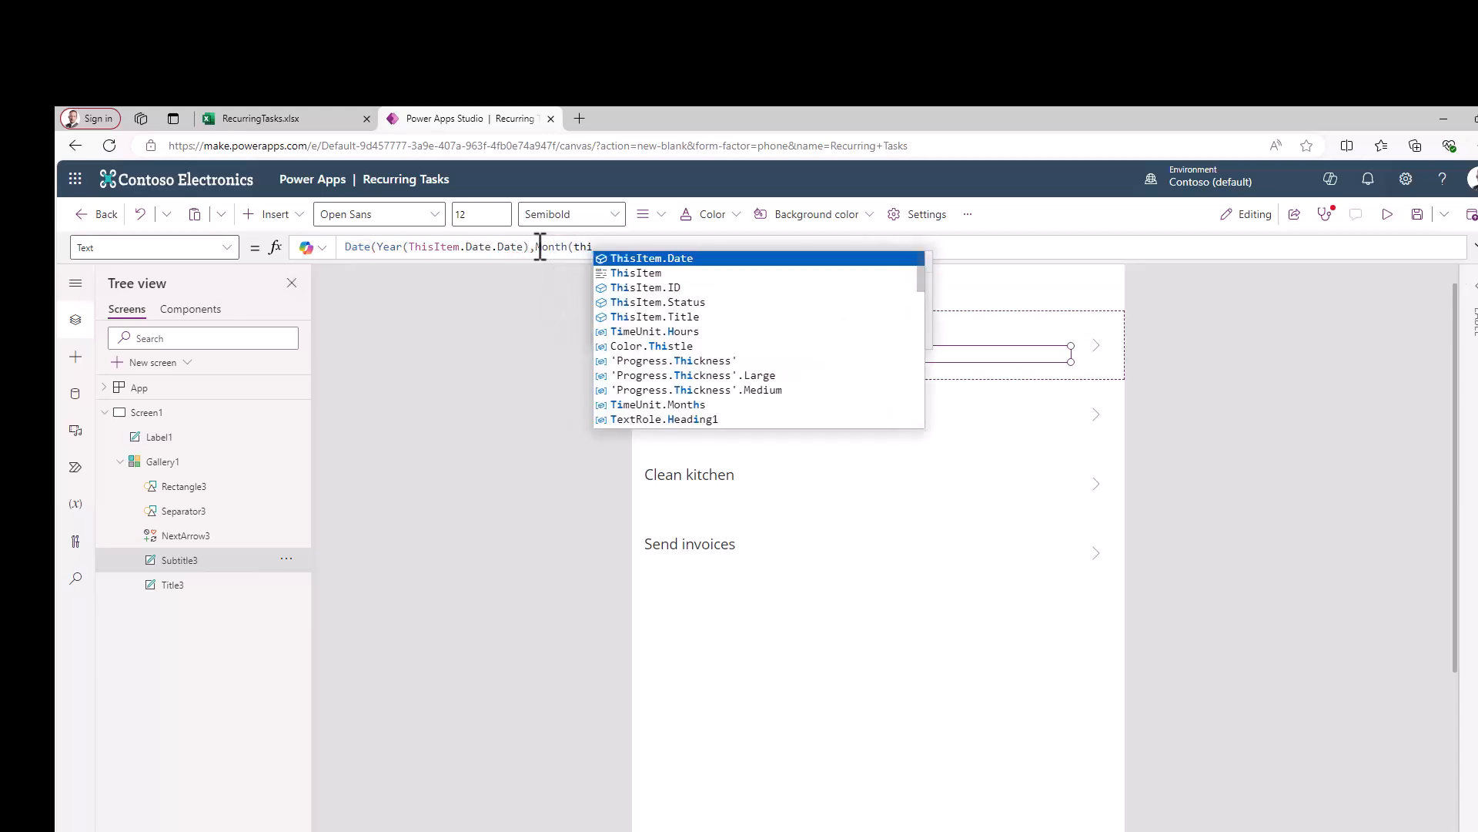
key(Tab)
text(),)
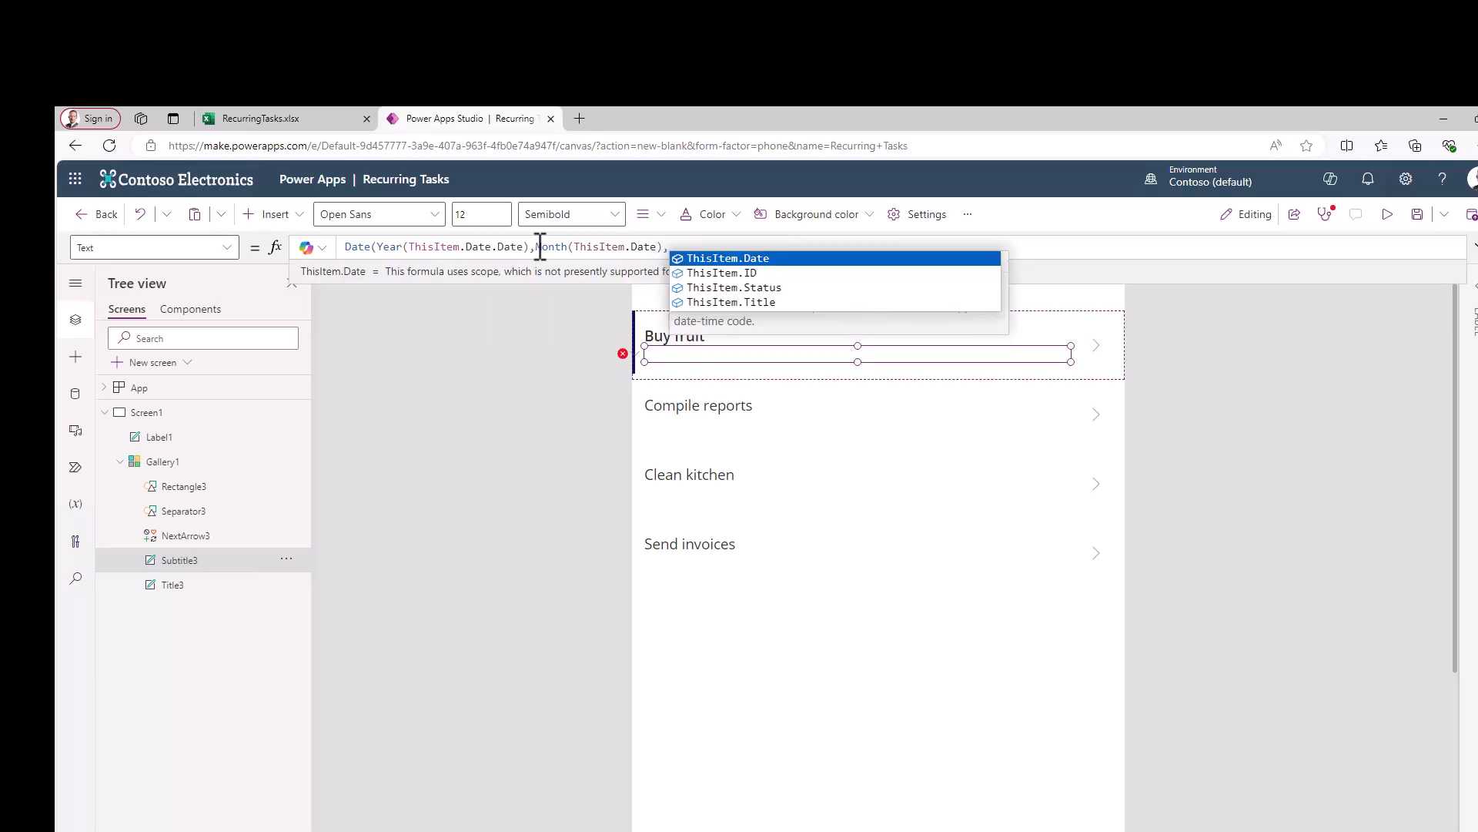
text(Day(thi)
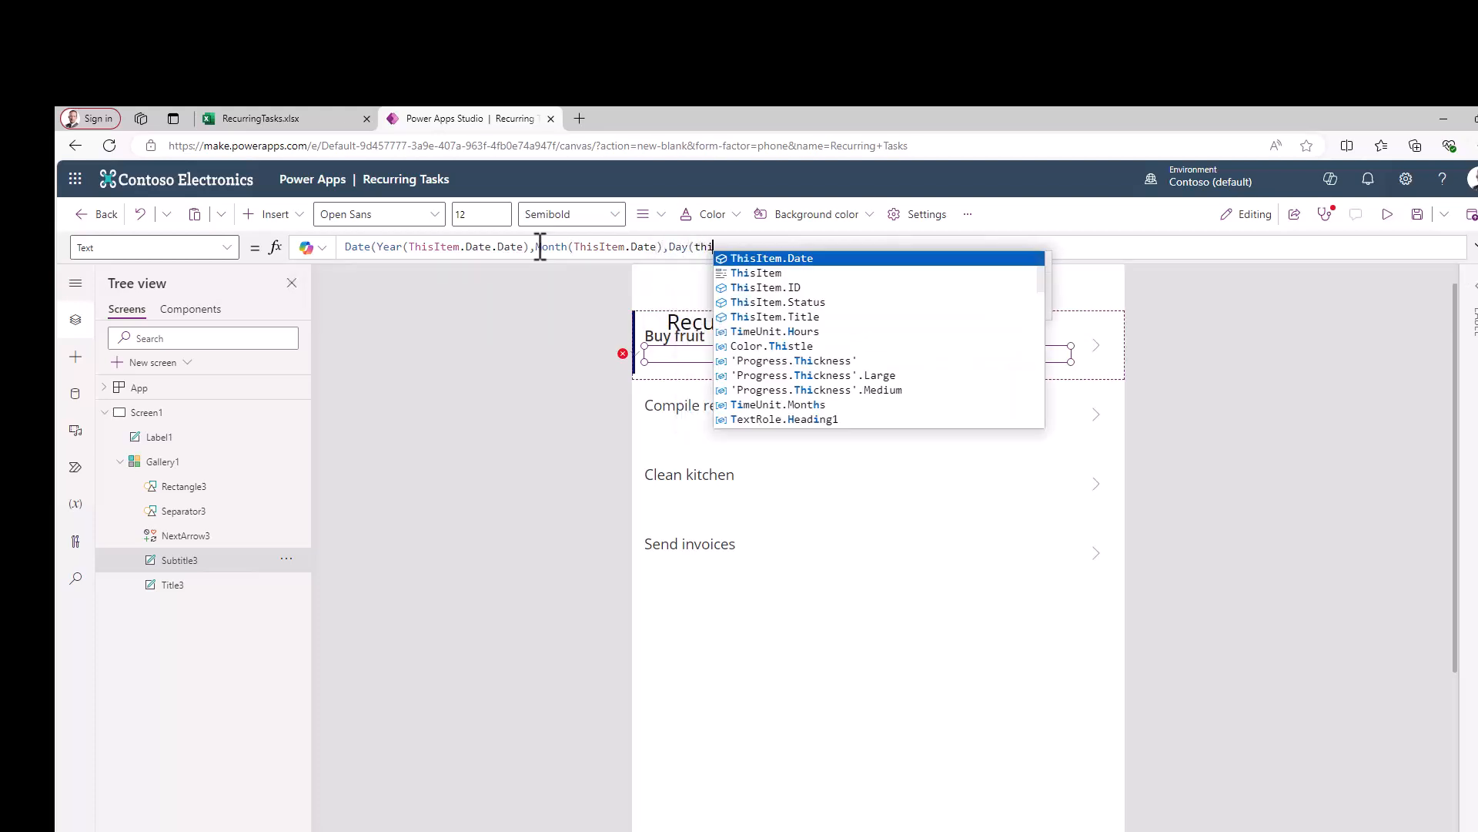
key(Tab)
text())
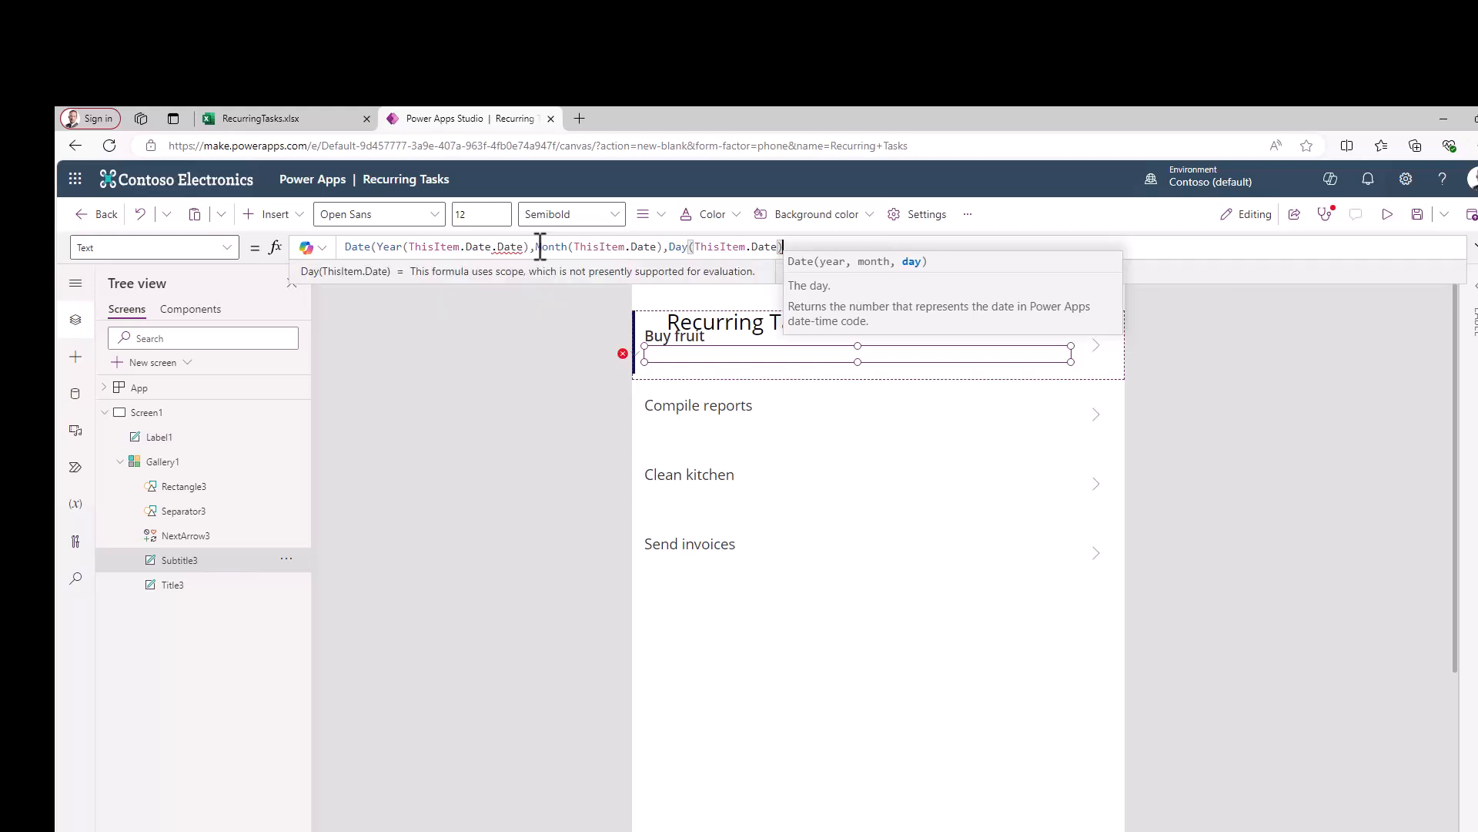
text())
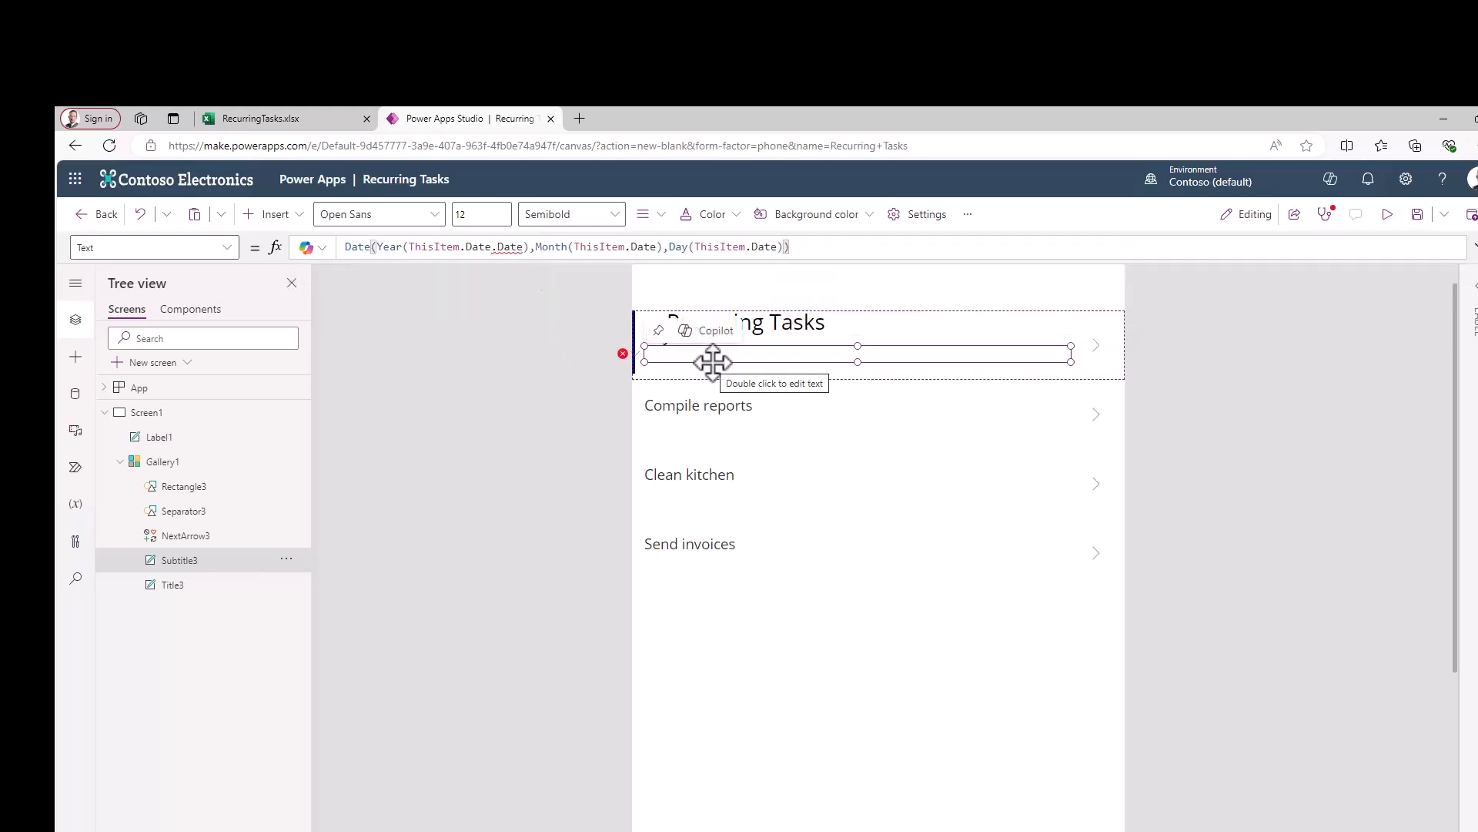
Step: Remove the duplicated .Date from the Year argument in the subtitle's formula
click(754, 380)
click(722, 356)
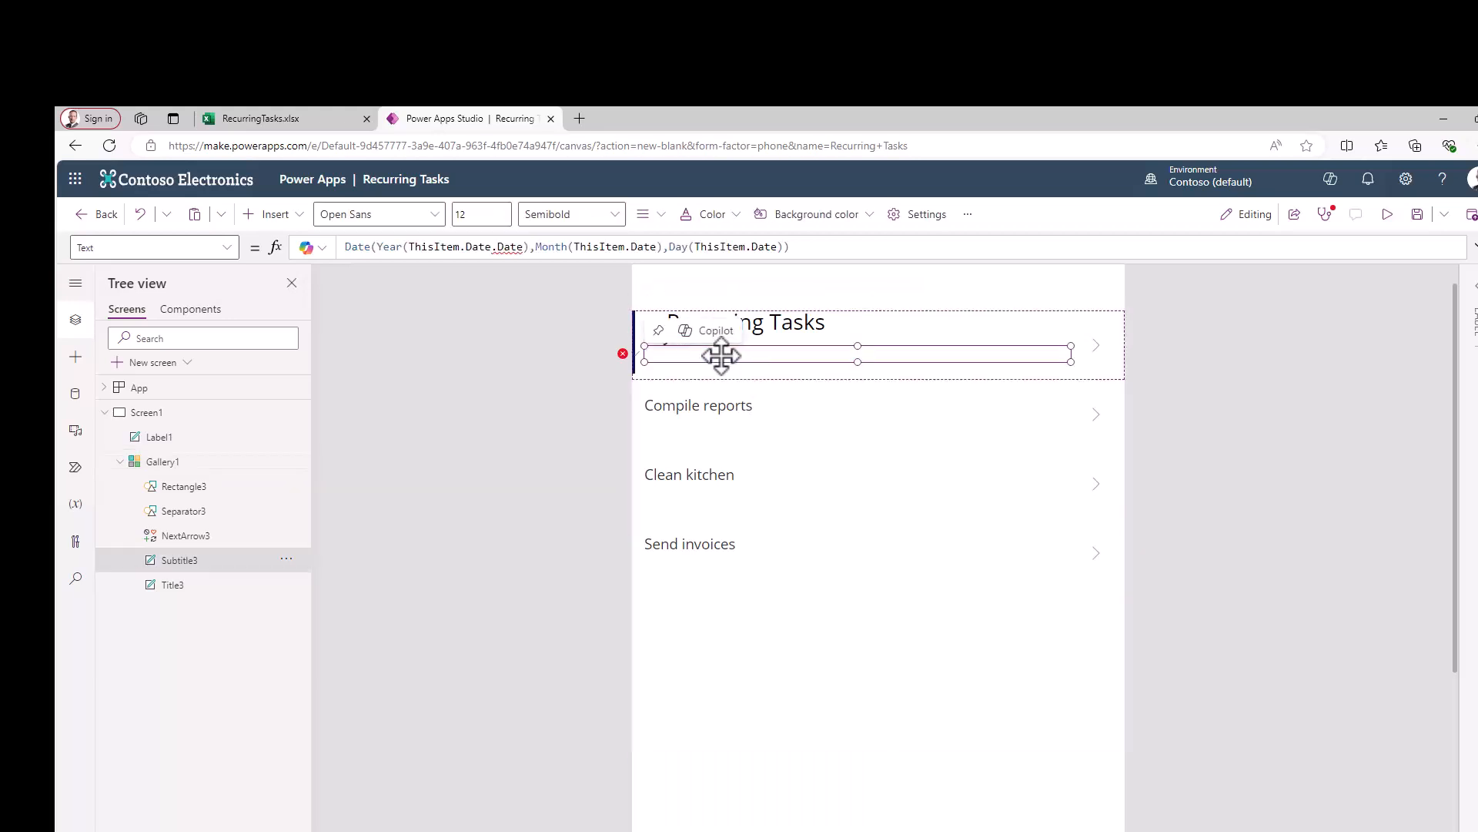
double_click(514, 247)
key(BackSpace)
key(BackSpace)
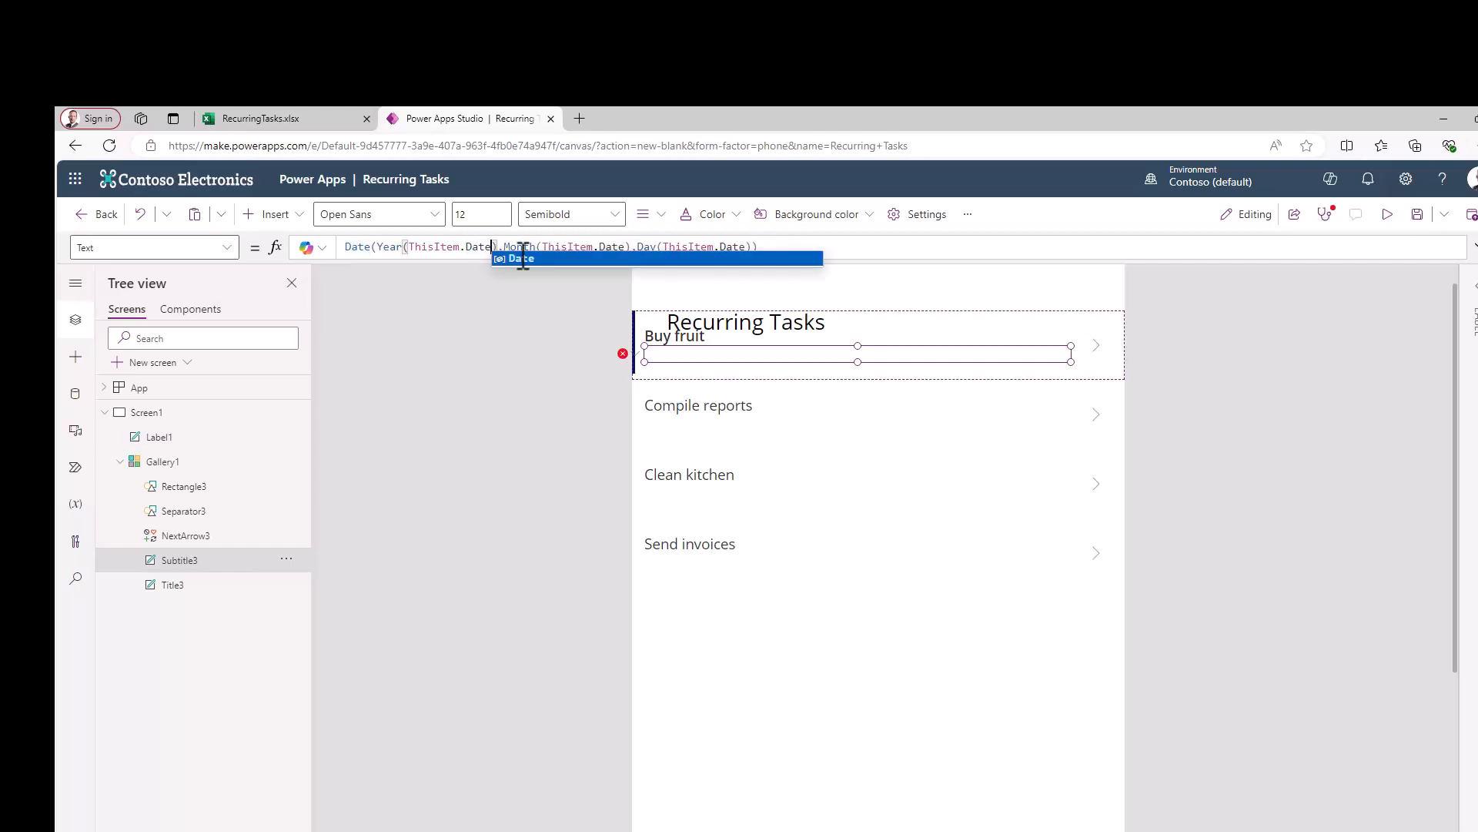
click(707, 422)
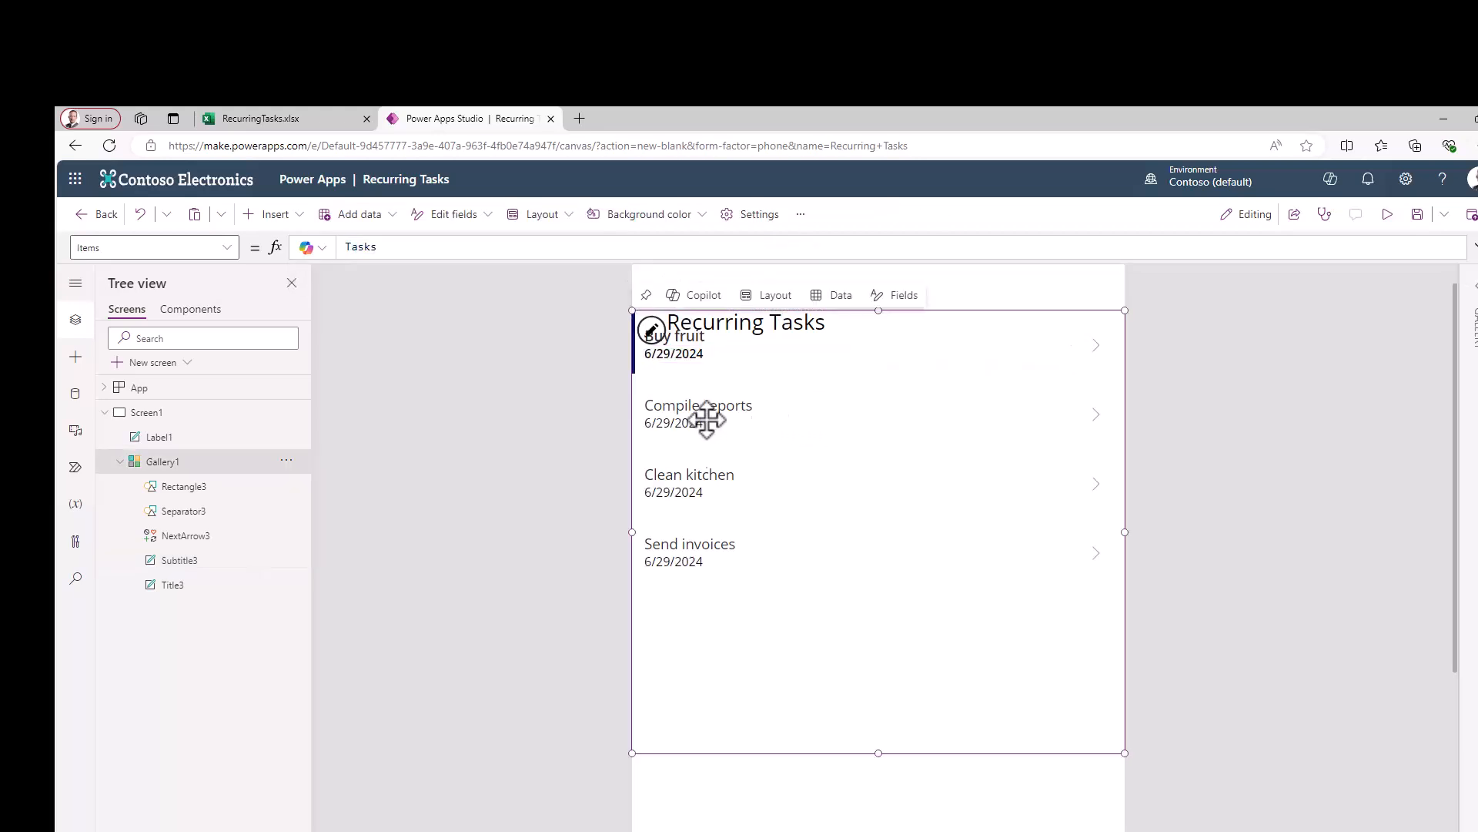
click(697, 358)
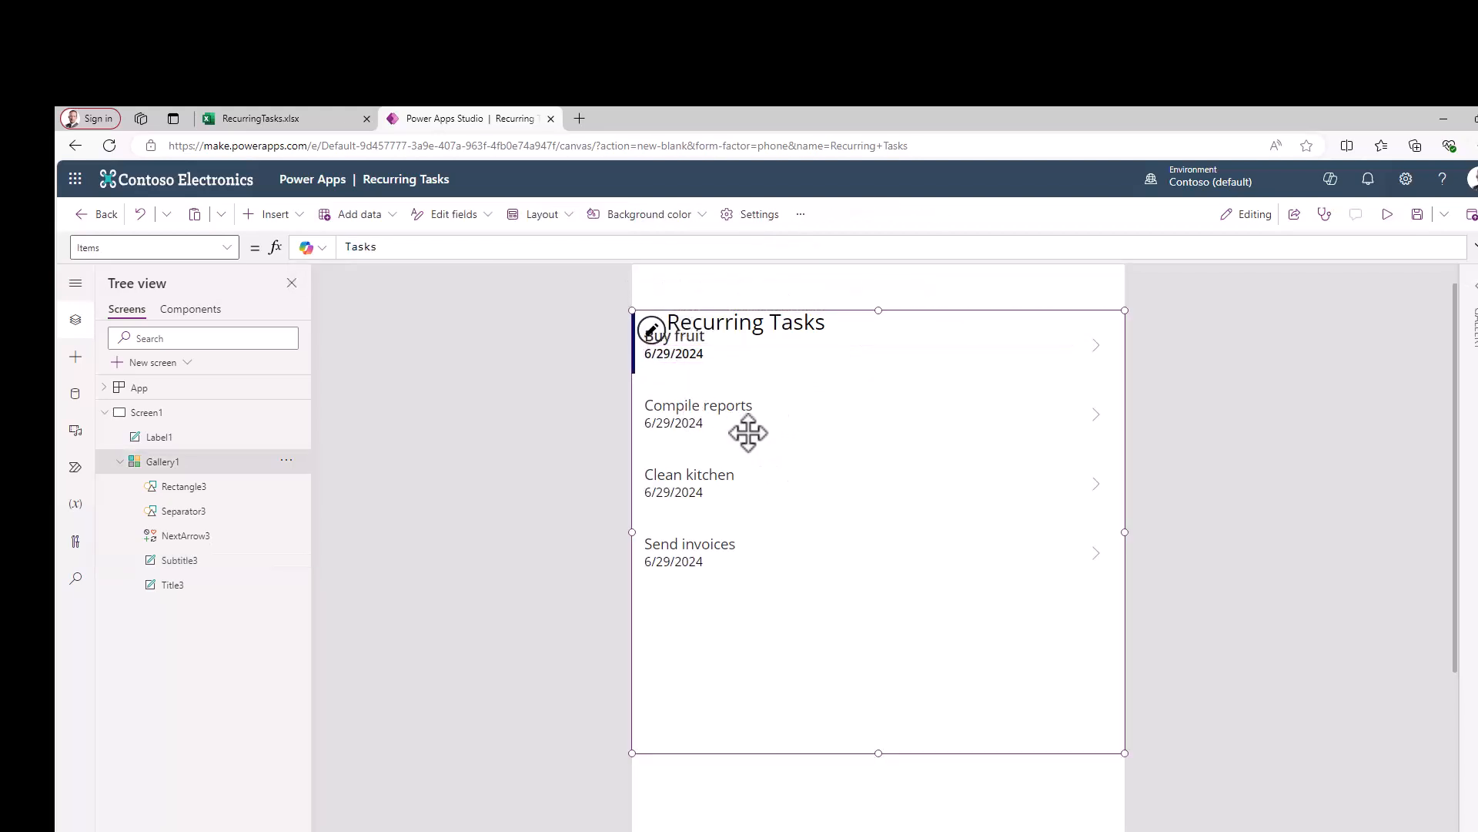
Step: Change the gallery rows' arrow icon to the Check icon
click(1095, 346)
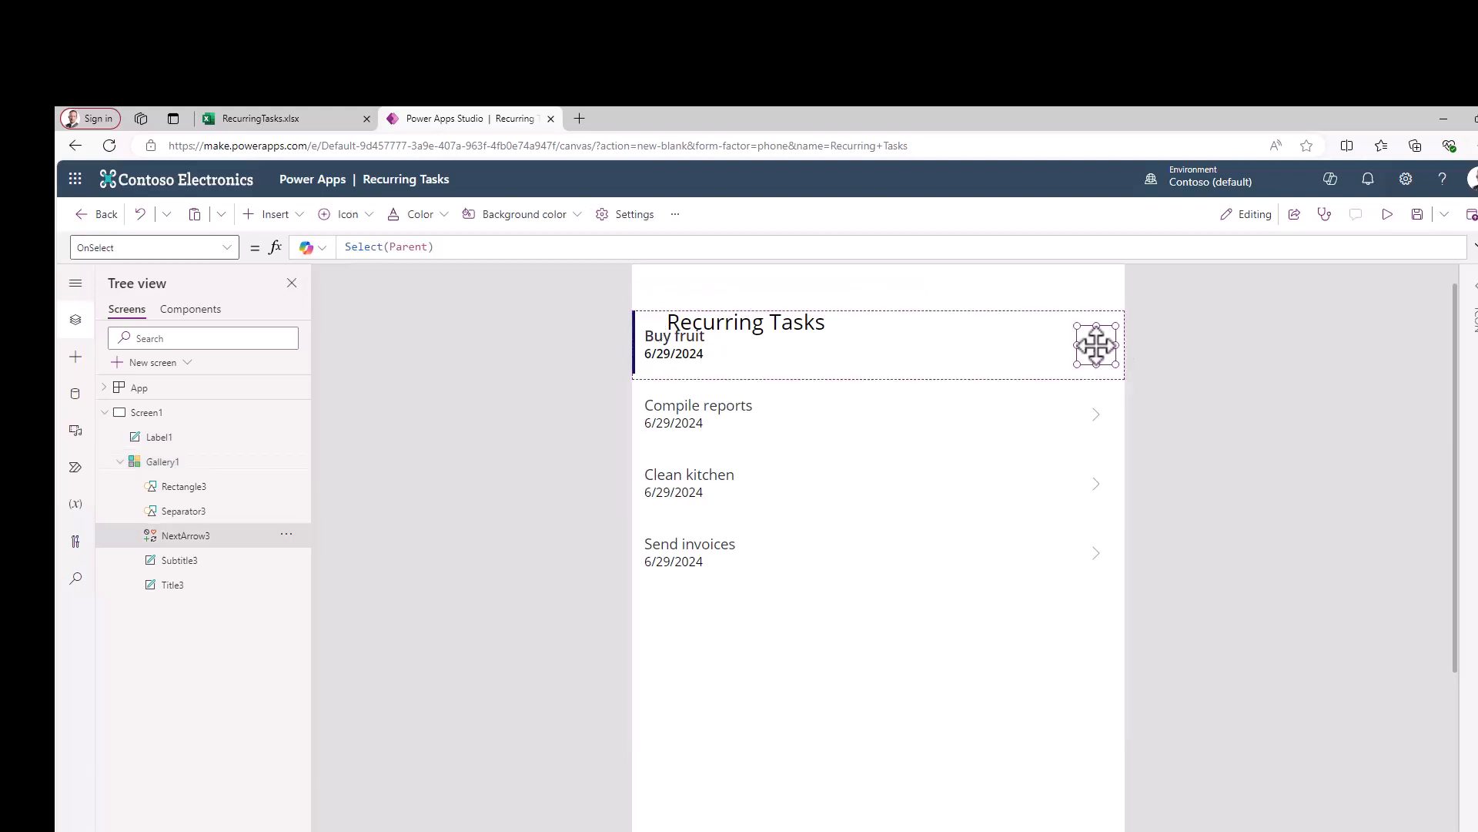
click(1472, 312)
click(1472, 357)
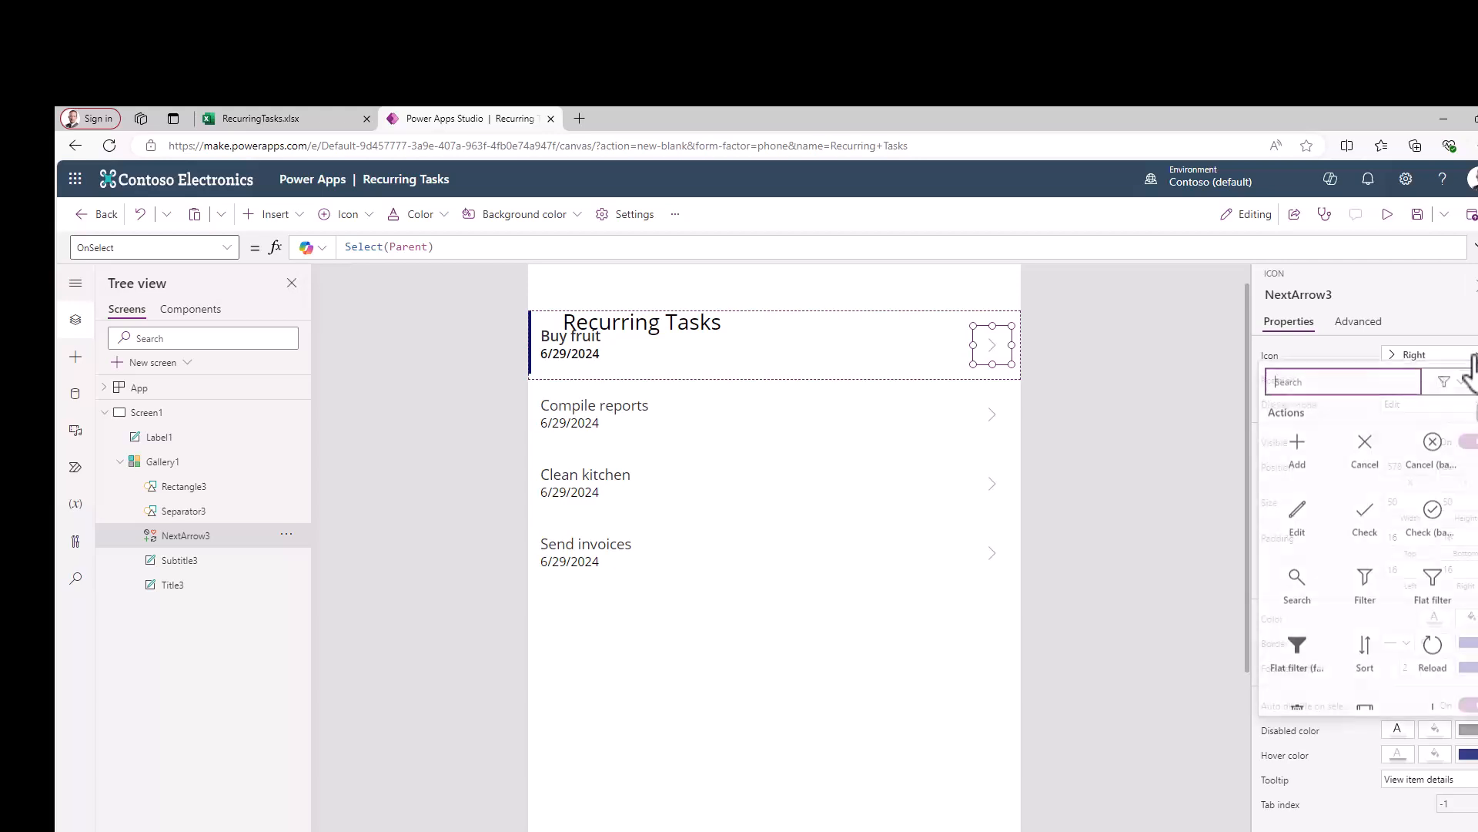
click(1365, 532)
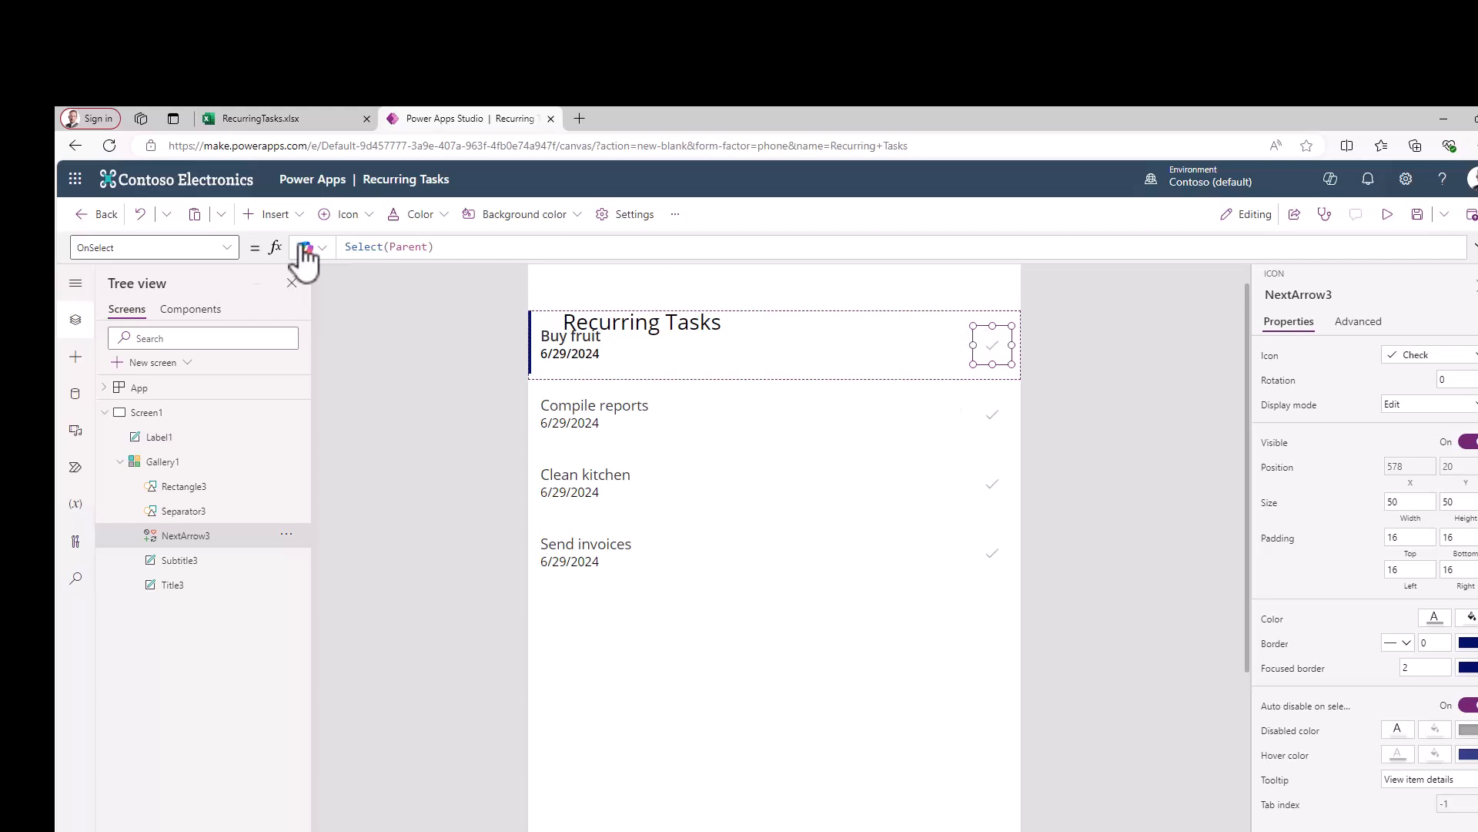
Step: Set the check icon's OnSelect formula to Patch(Tasks,ThisItem,{Status:"Done"})
click(353, 247)
drag(467, 250, 331, 247)
text(patc)
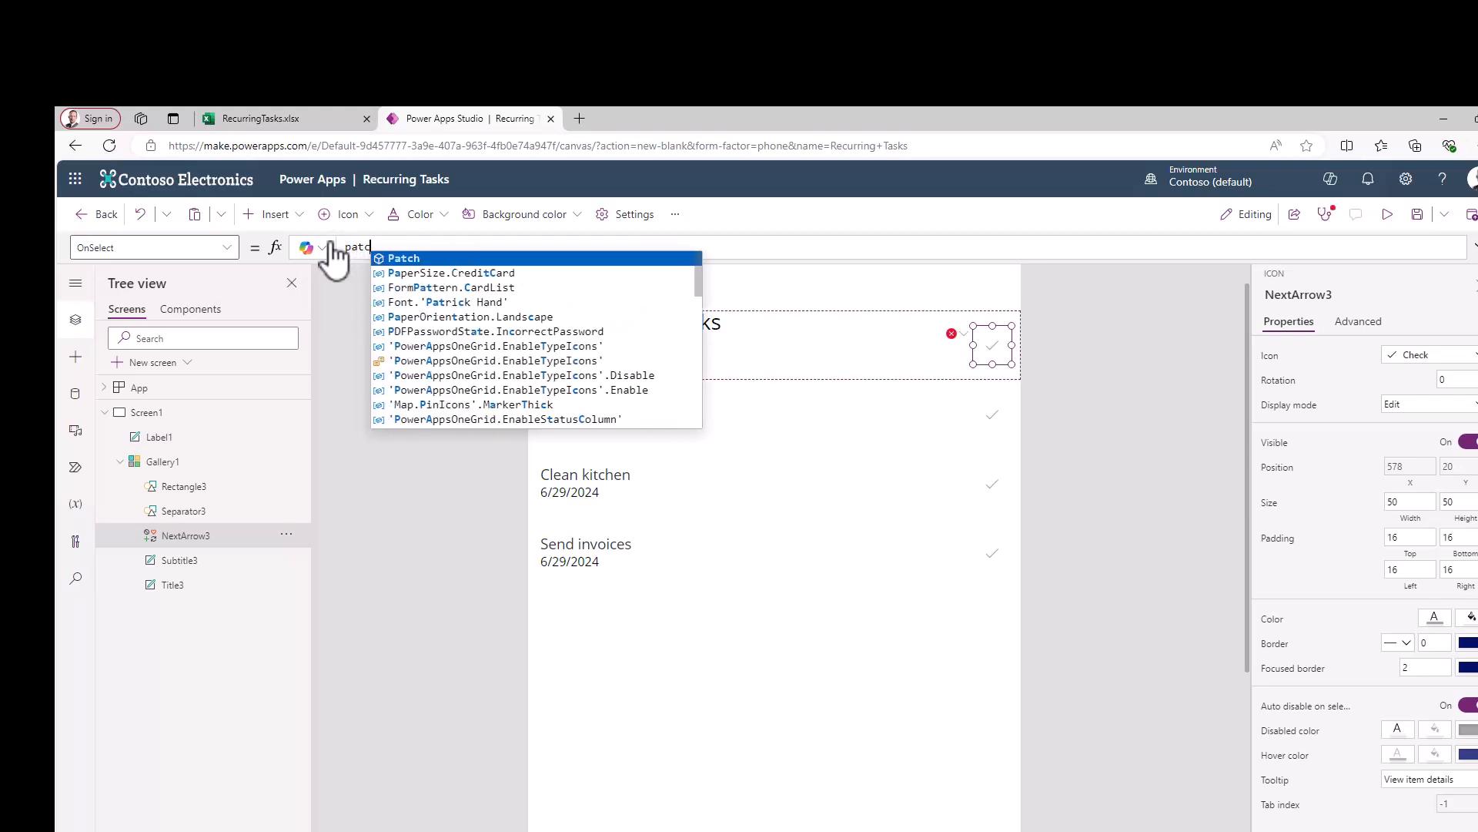
key(Tab)
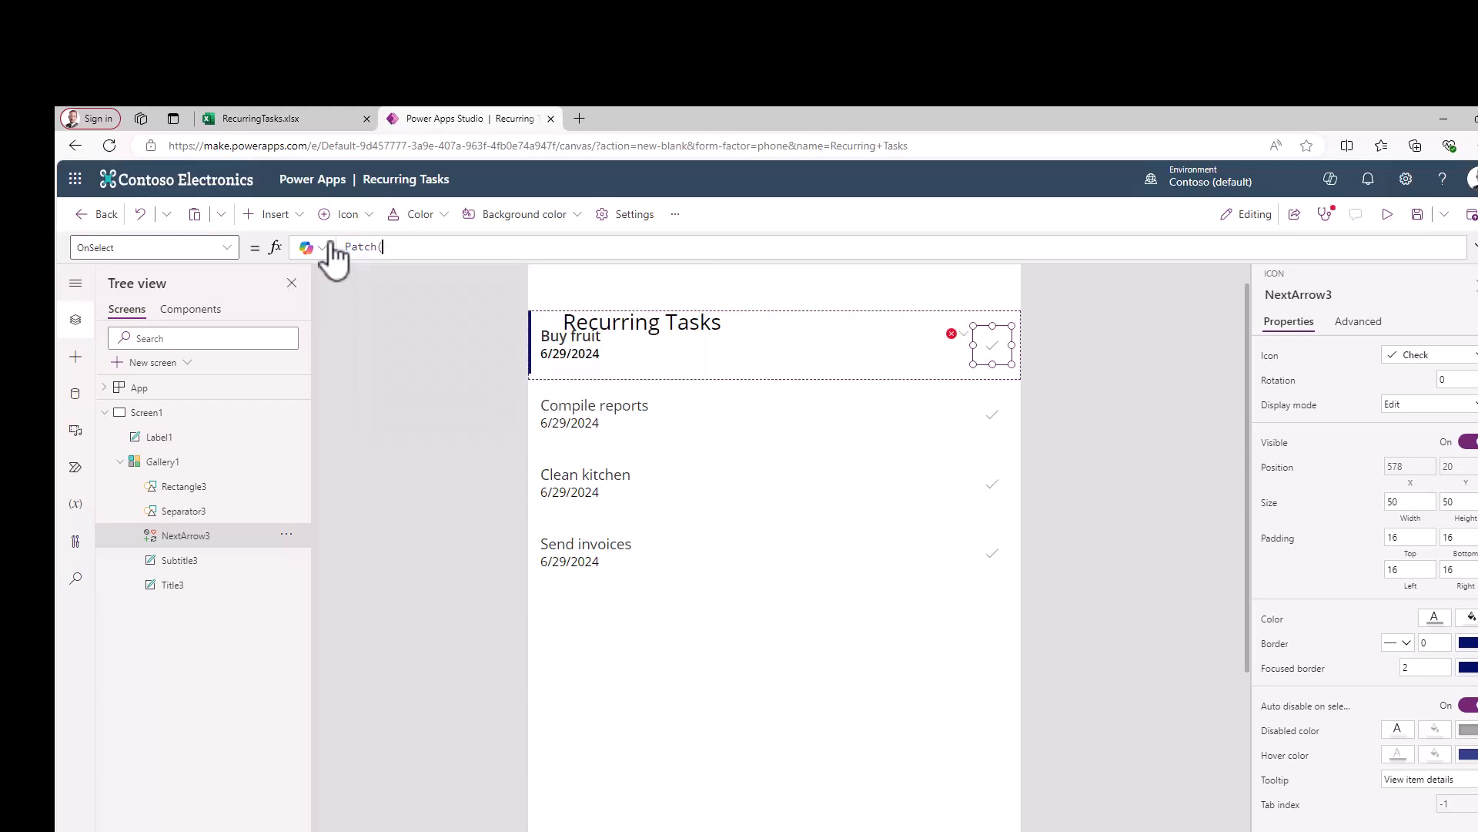
text(Table,)
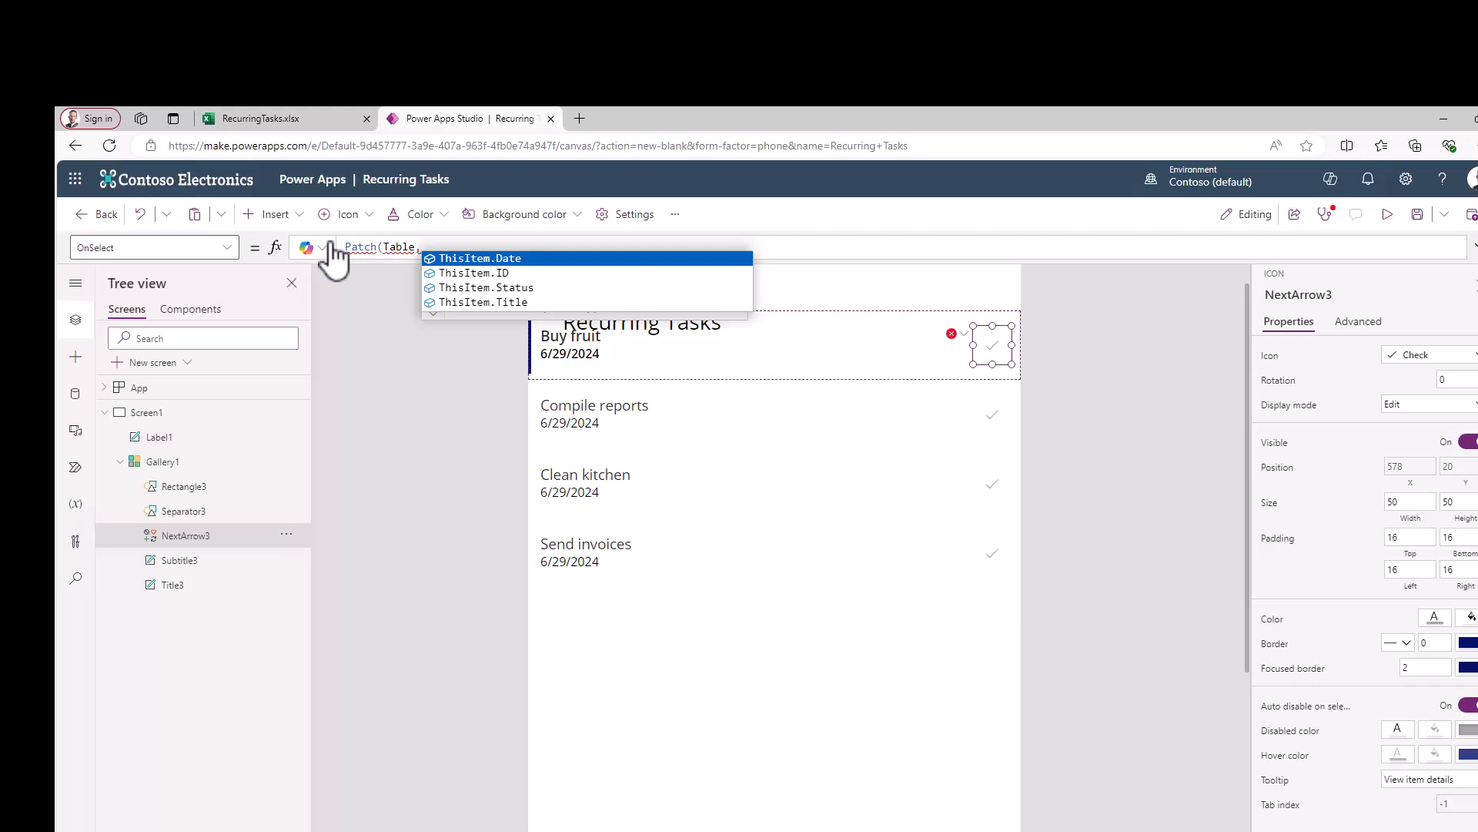
text(ThisItem)
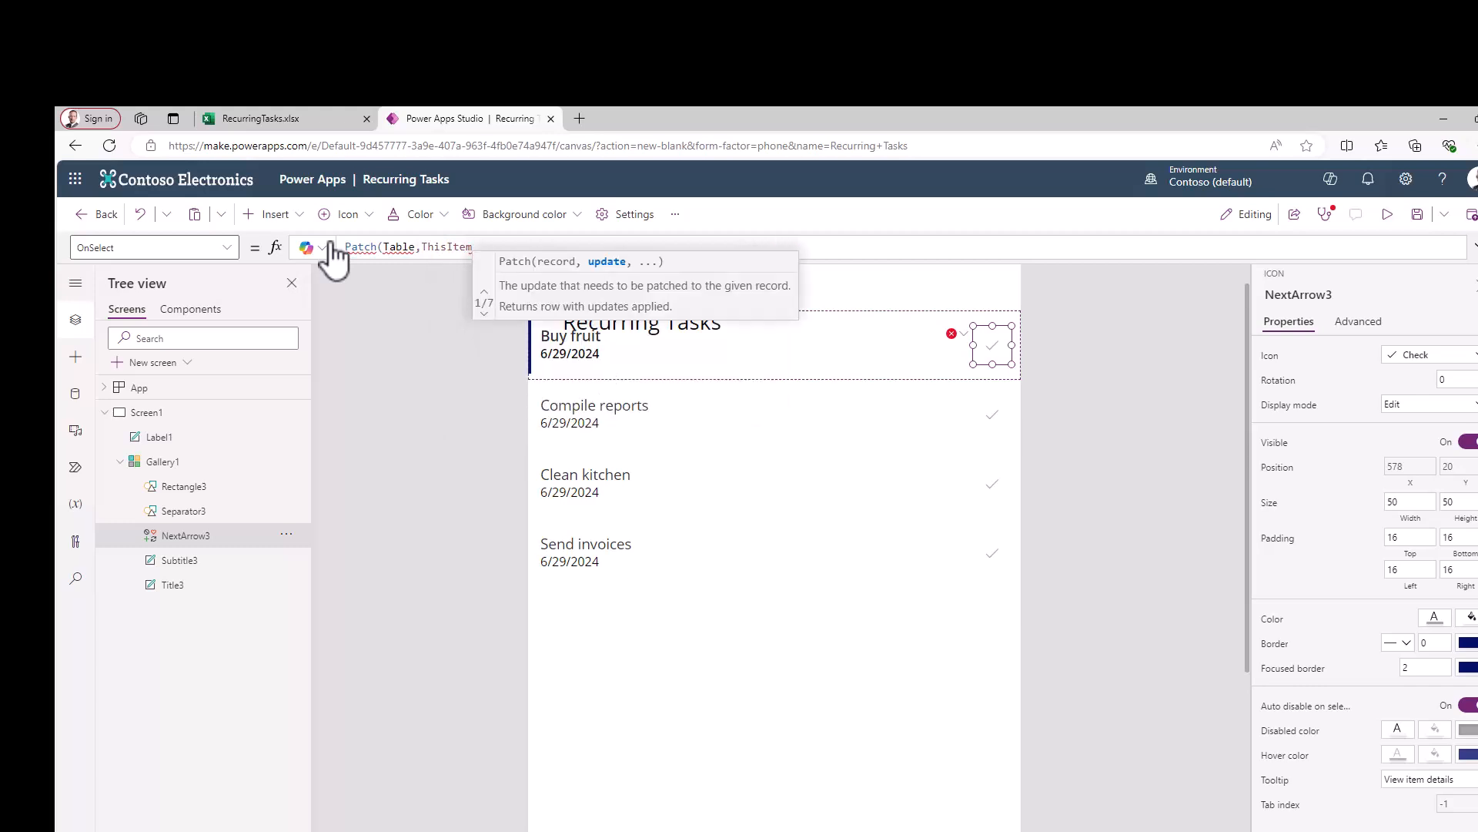
text(,)
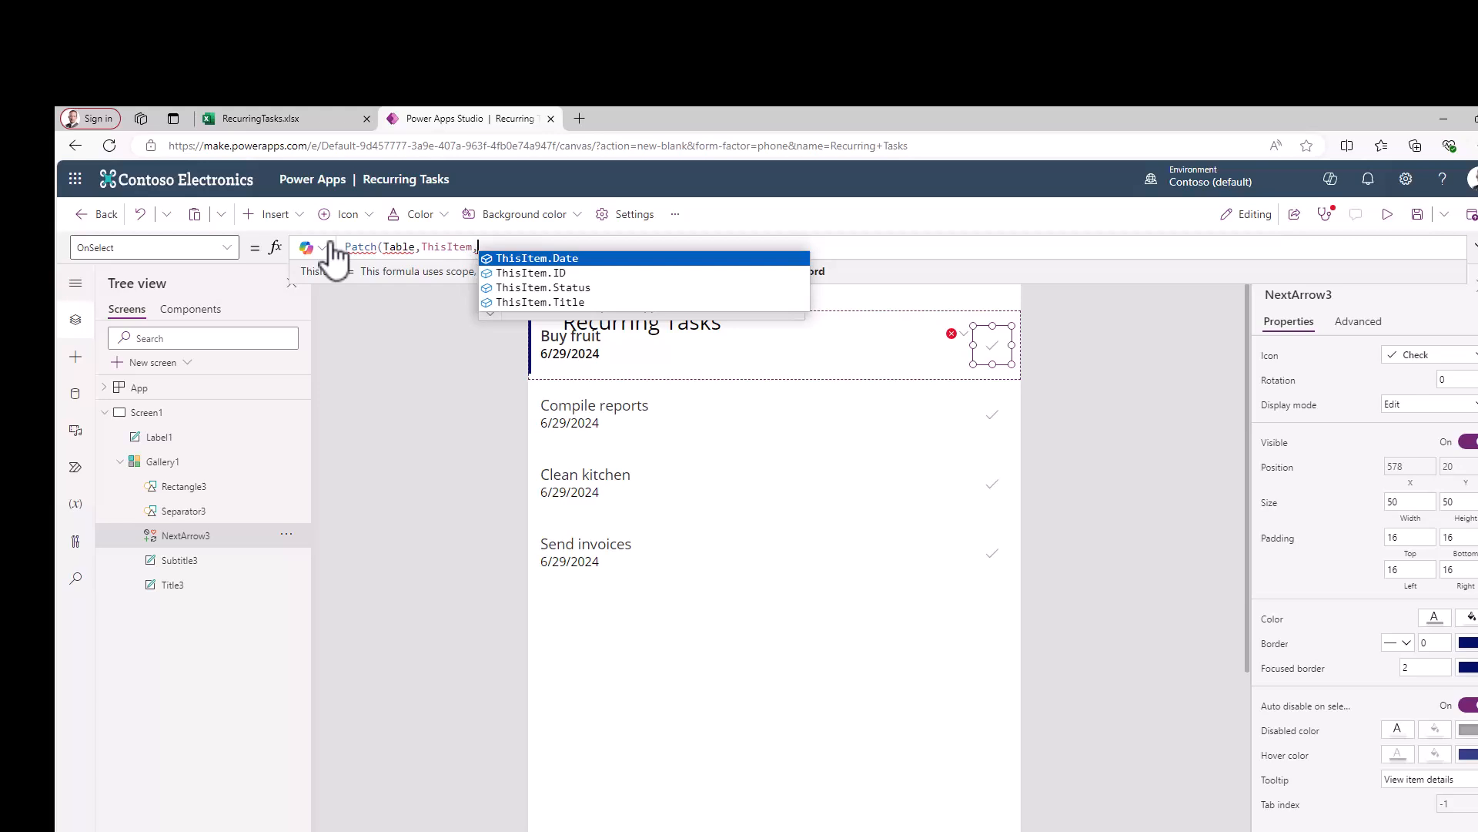
text({}))
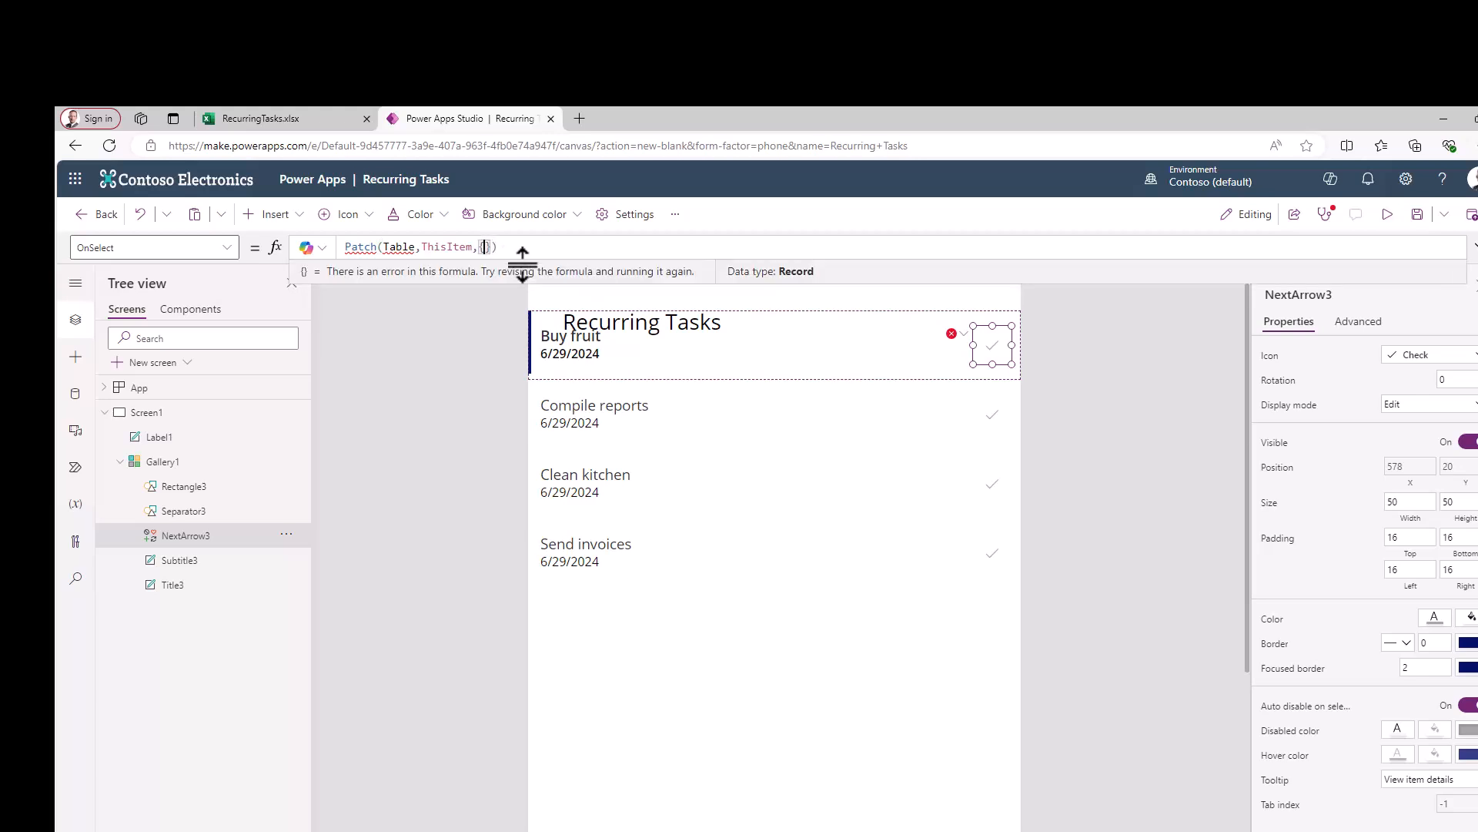
text(Status:"Done)
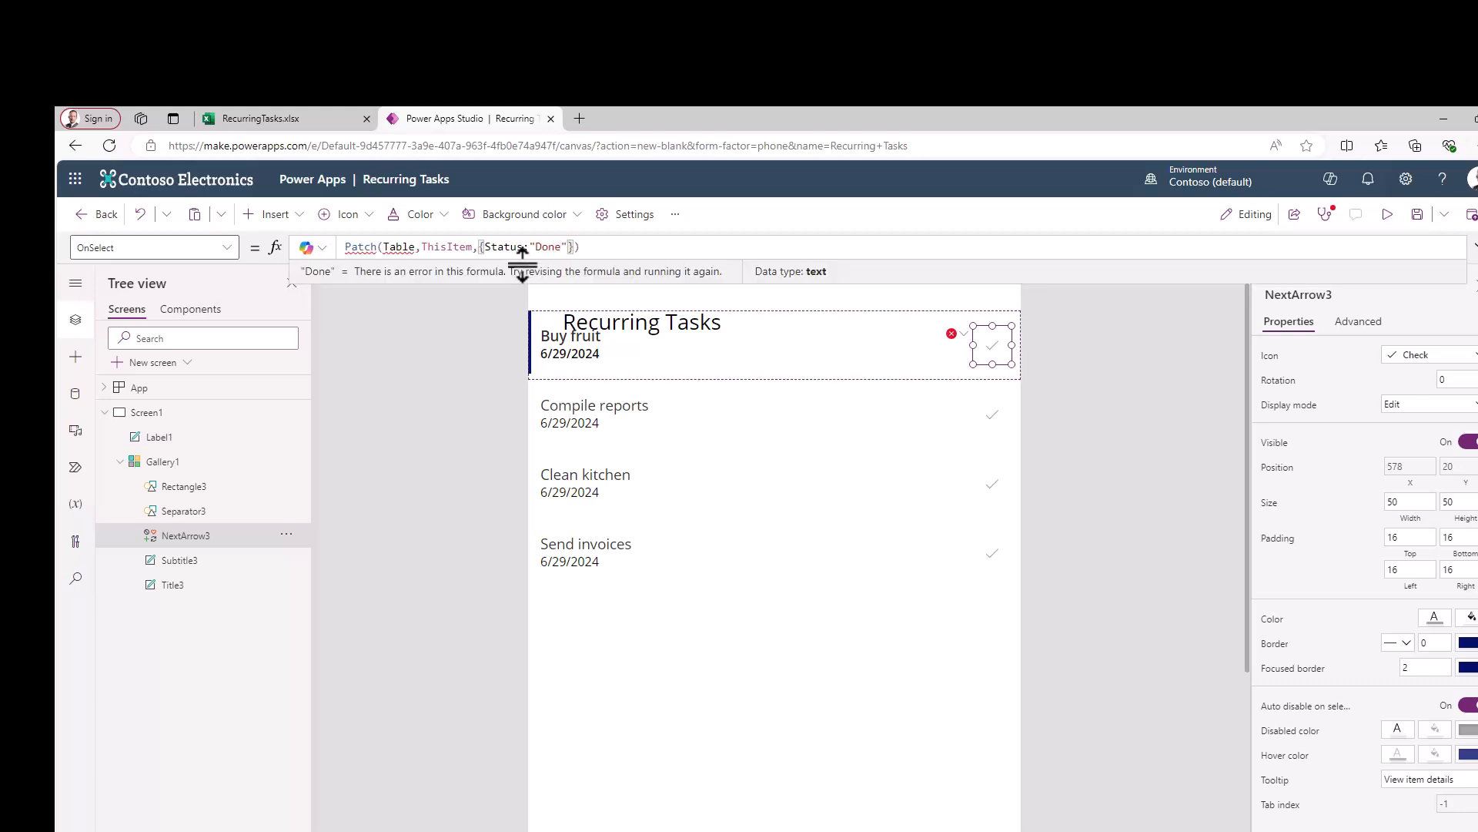
double_click(408, 247)
text(Tasks)
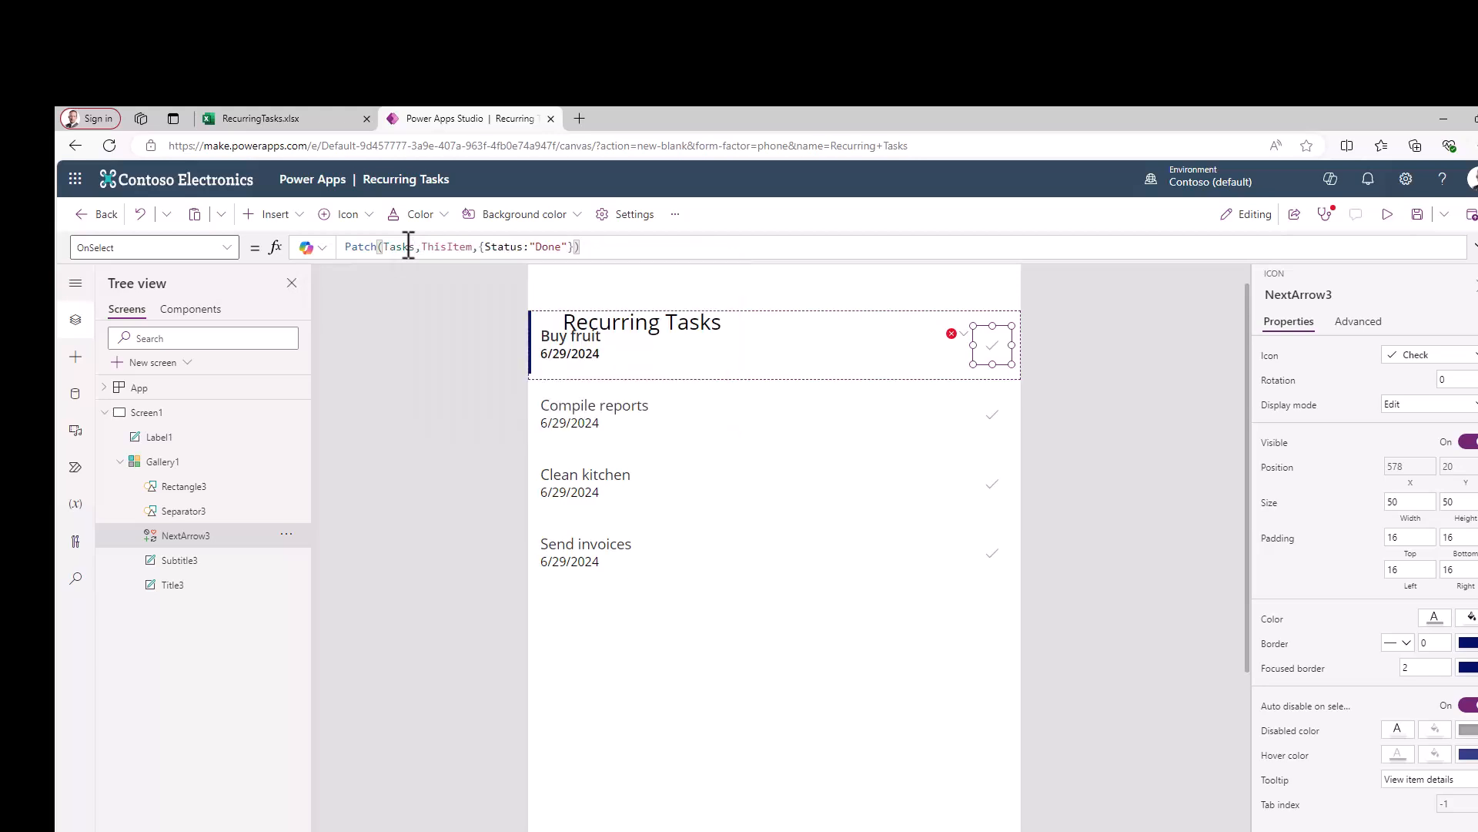
Step: Resize the gallery so its upper edge sits below the Recurring Tasks title and its lower edge is raised
click(763, 326)
drag(775, 311, 773, 348)
click(786, 301)
click(752, 748)
drag(775, 753, 776, 649)
click(774, 663)
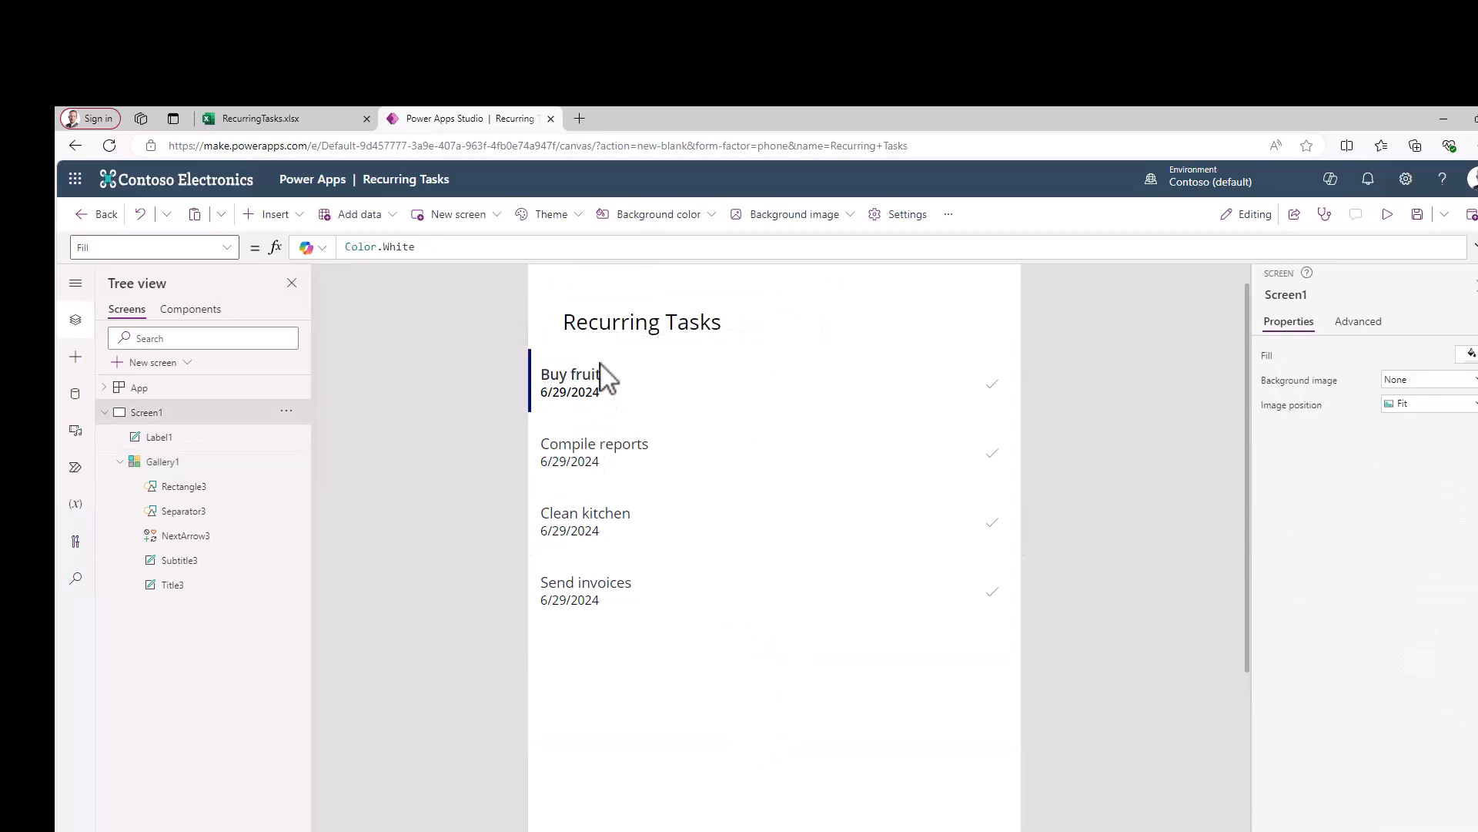
Step: Preview the app, mark the Buy fruit task as done, and check its status in the RecurringTasks.xlsx workbook
click(1388, 216)
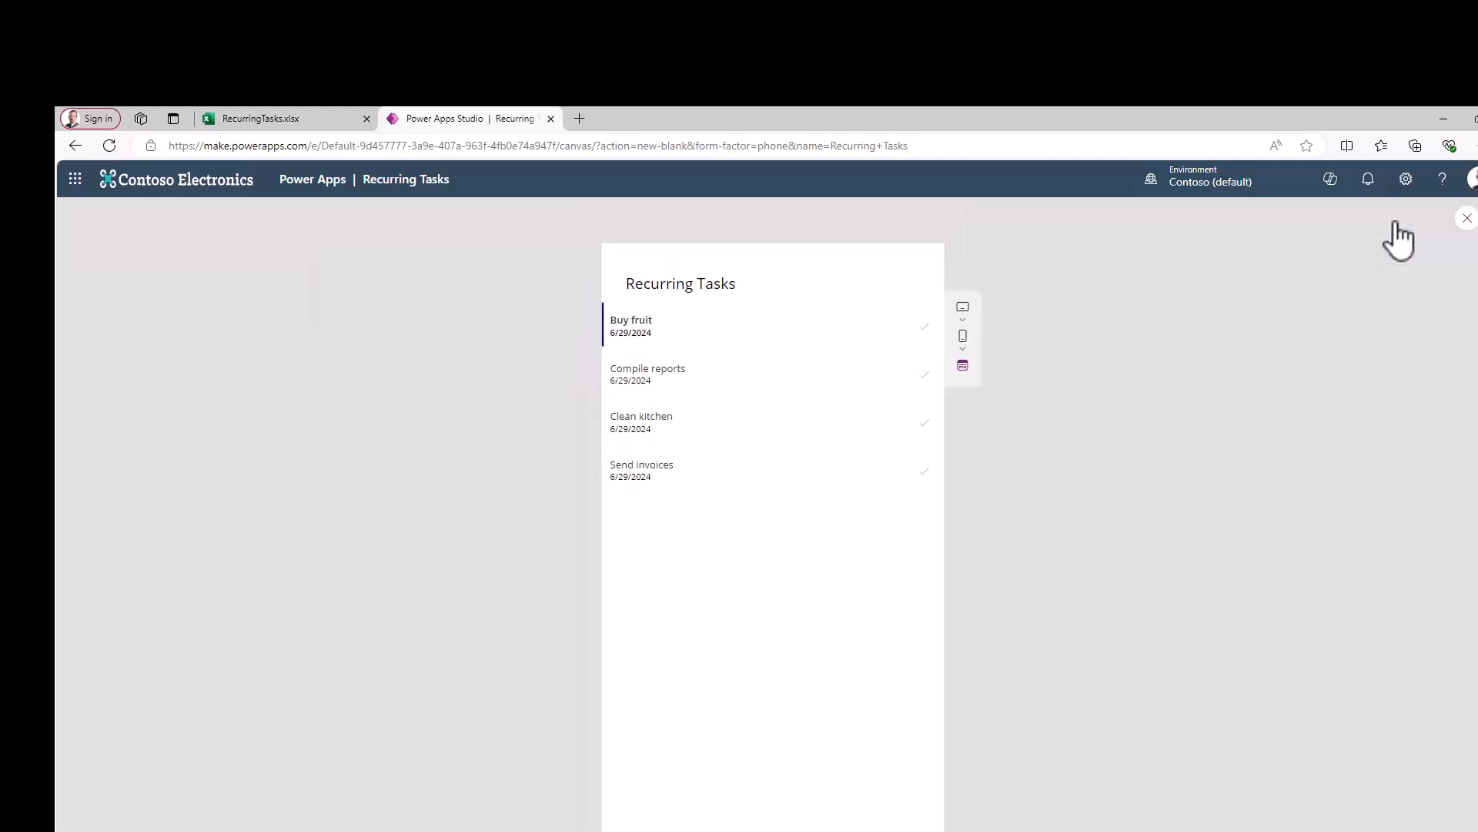
click(926, 333)
click(282, 123)
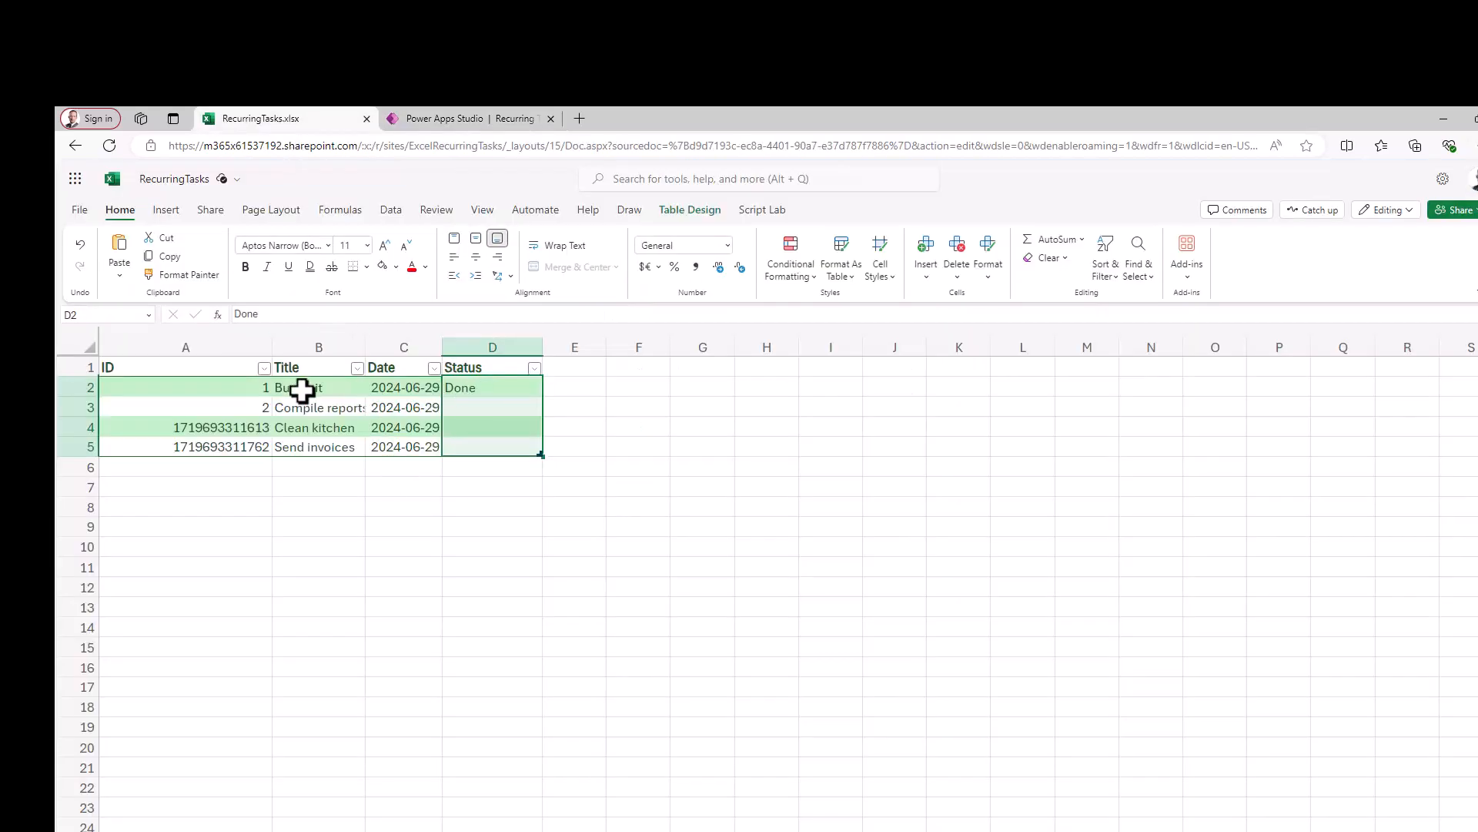
Step: Return to the app preview, mark Send invoices as done, and check its status in the Excel workbook
click(502, 121)
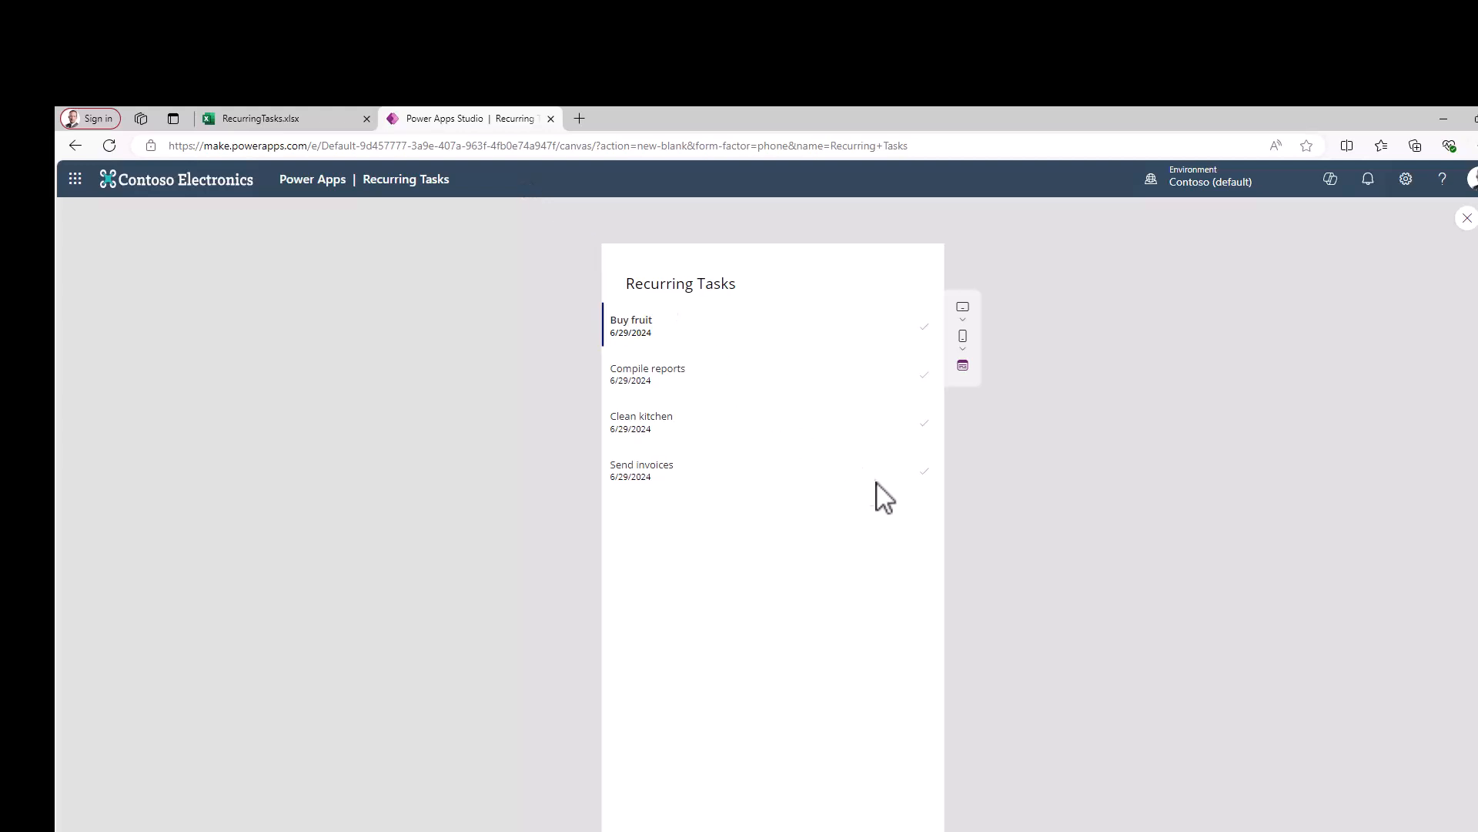
click(924, 473)
click(312, 122)
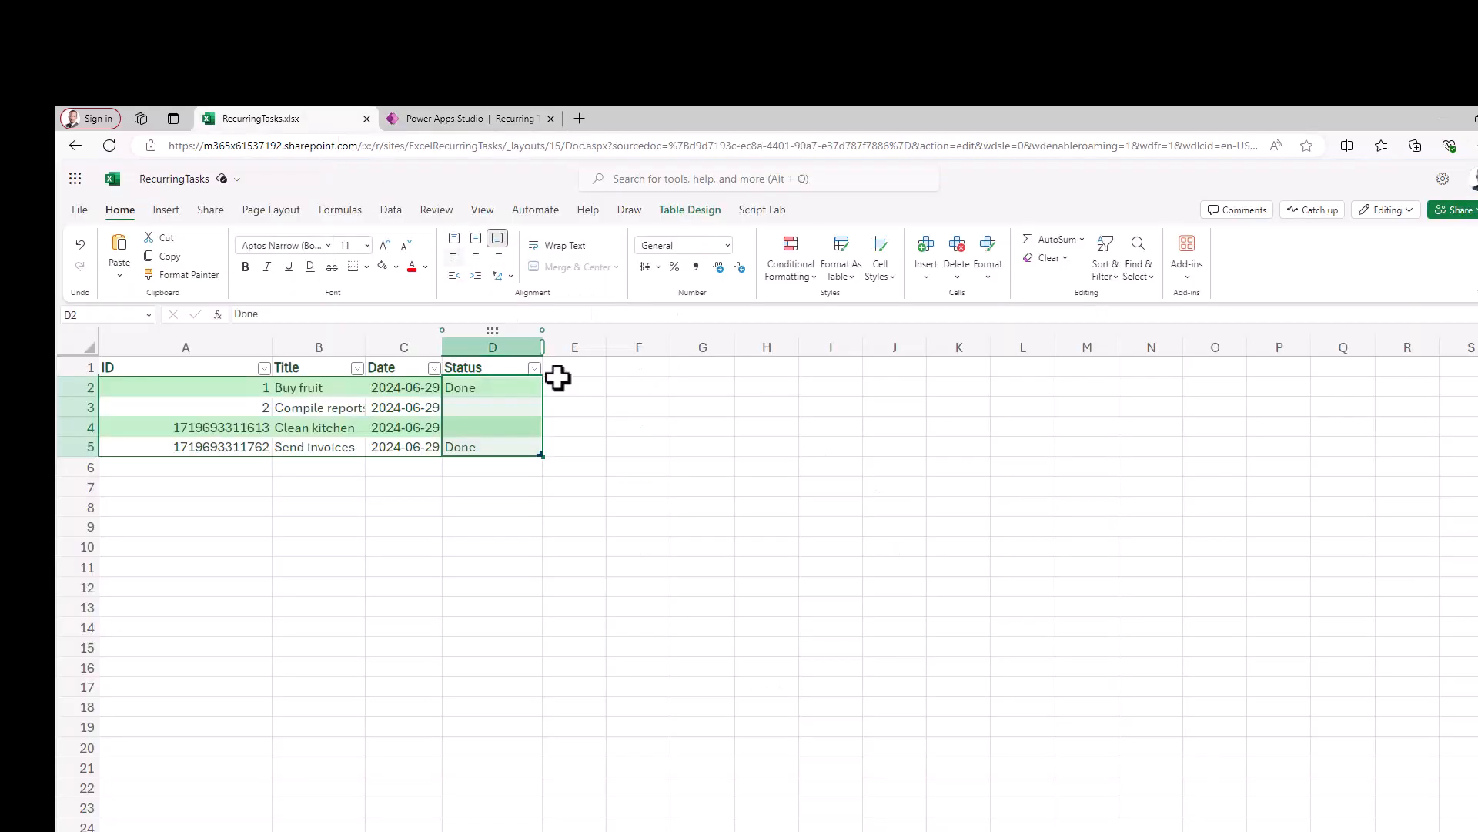
Step: Switch back to Power Apps Studio, exit the app preview, and dismiss the testing tip
click(482, 117)
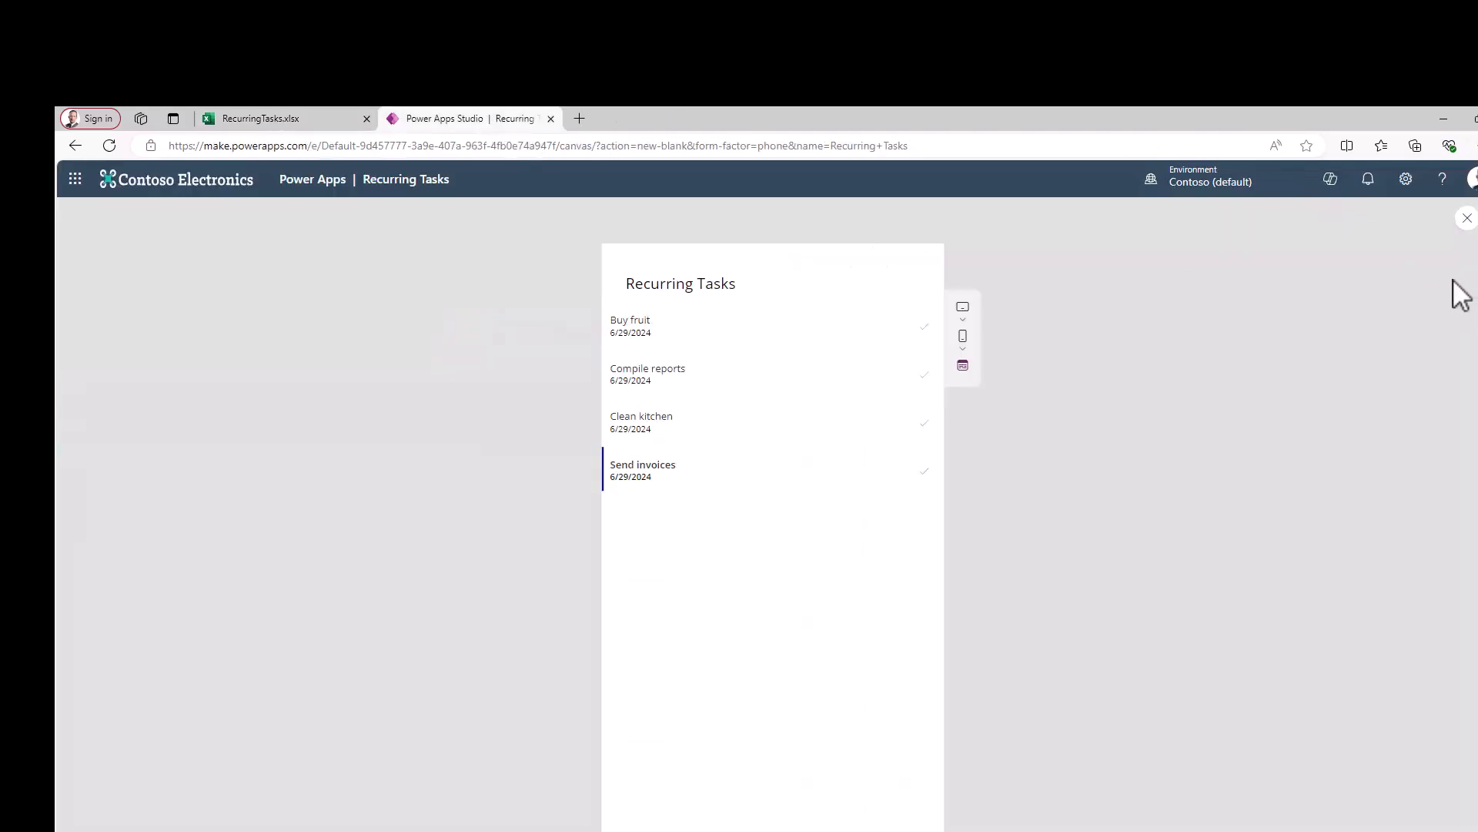
click(1466, 222)
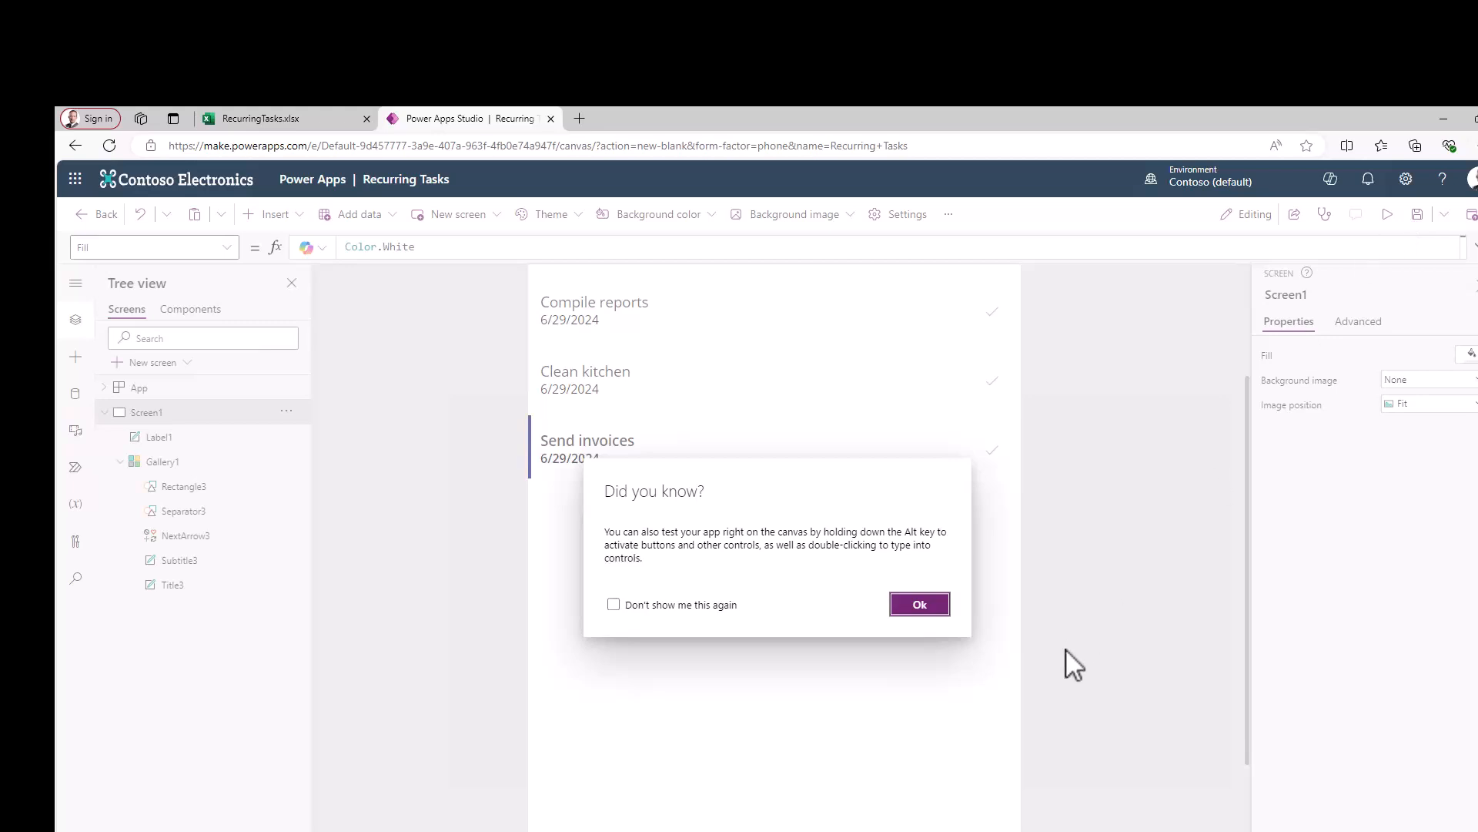
click(925, 613)
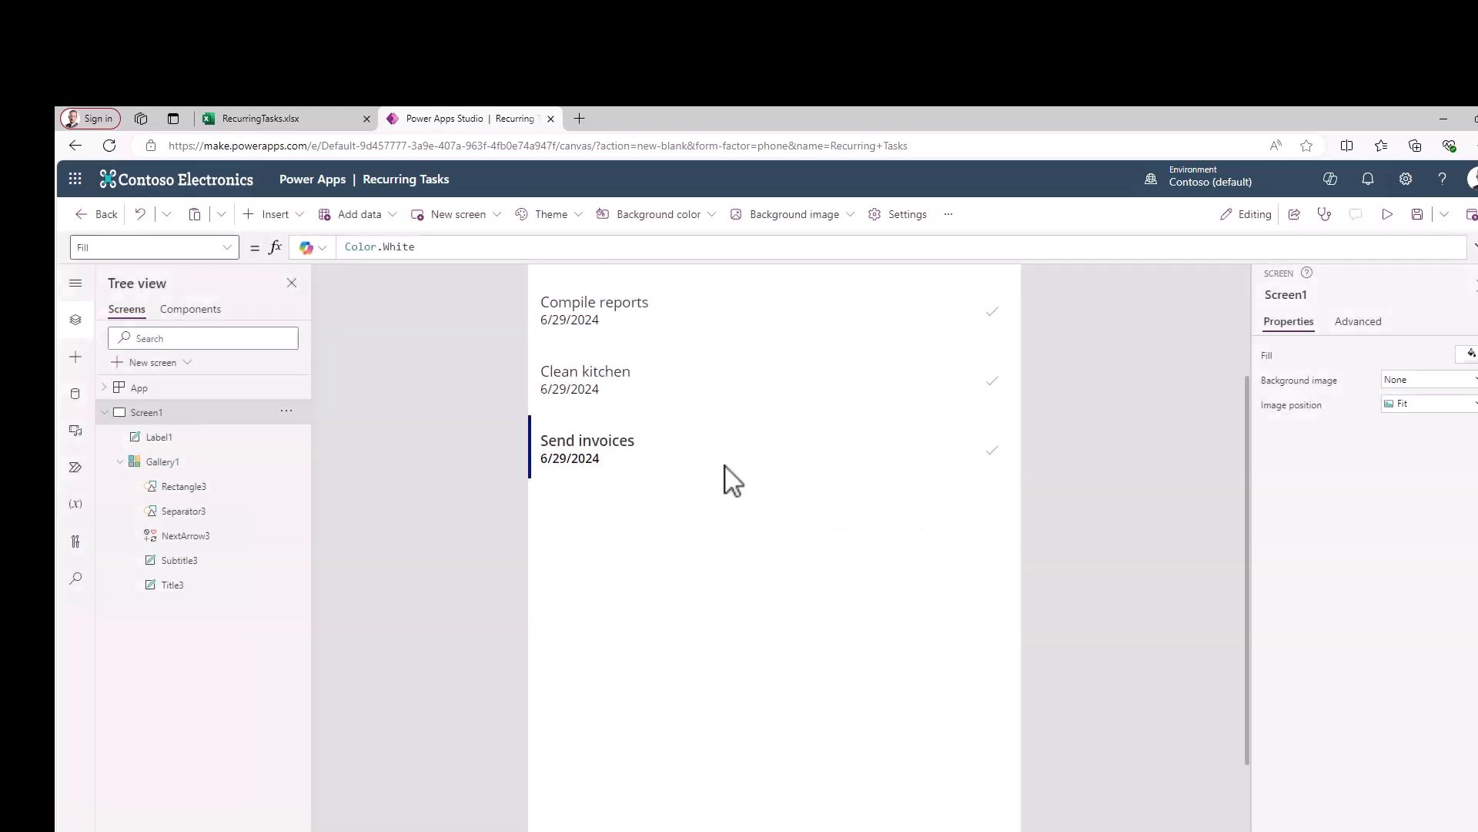
Step: Change the title label's text to "Open Recurring Tasks"
scroll(1066, 424, up, 2)
scroll(1058, 409, up, 1)
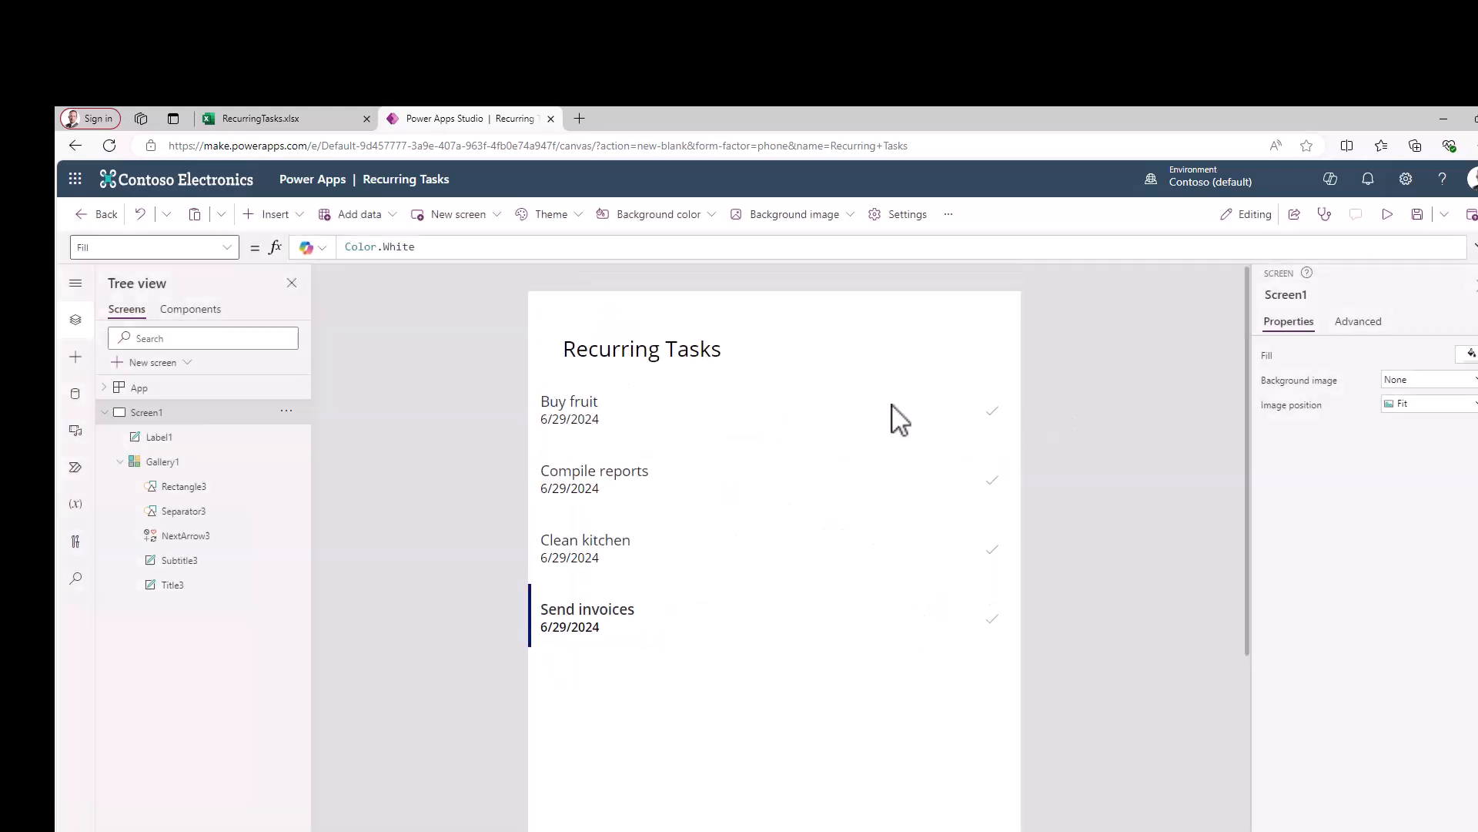
click(643, 348)
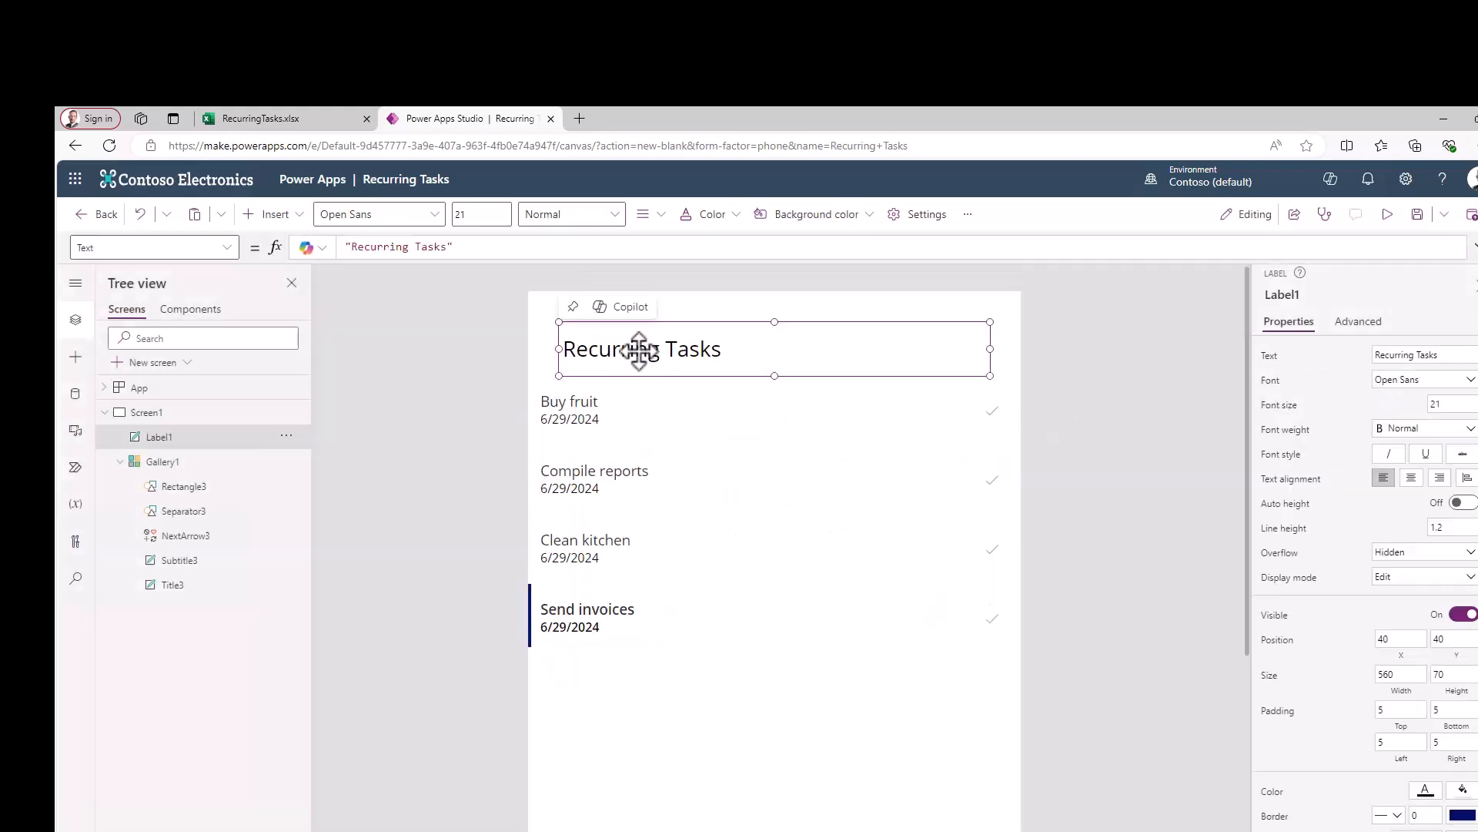
click(352, 246)
text(Open)
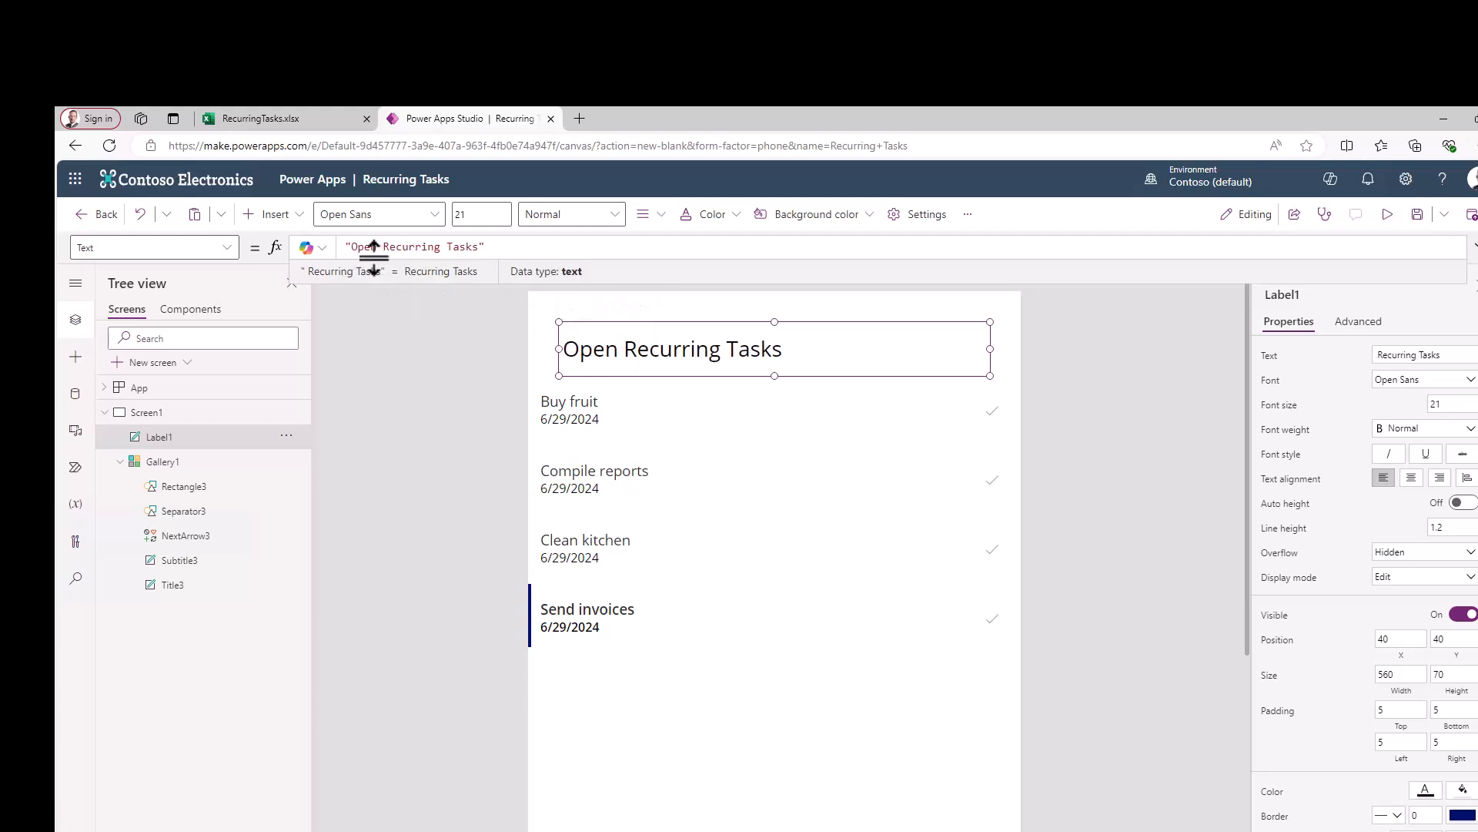
Step: Set the task gallery's Items formula to Filter(Tasks,IsBlank(Status)) so it lists only tasks without a status
click(674, 662)
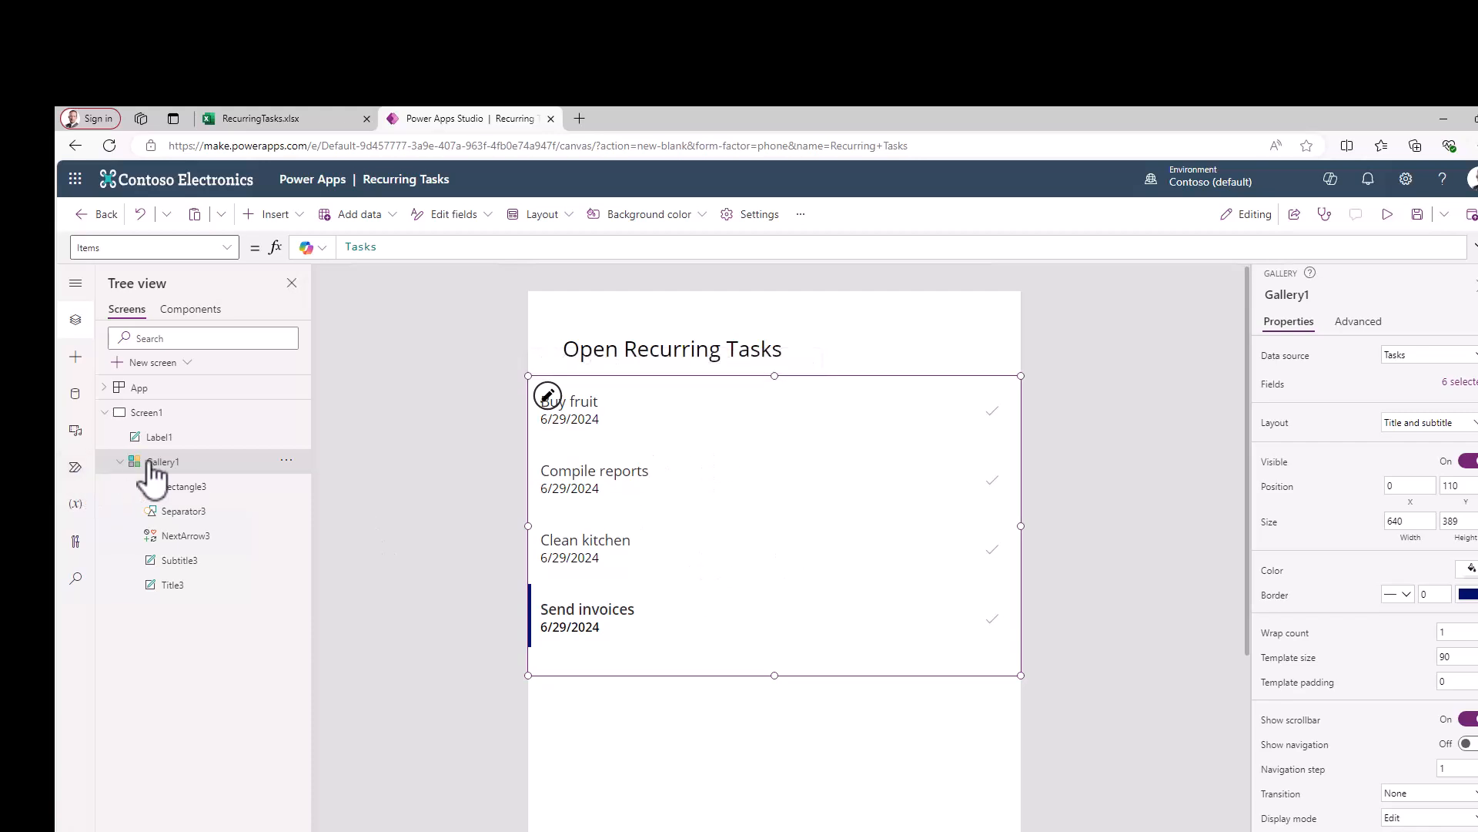
click(353, 247)
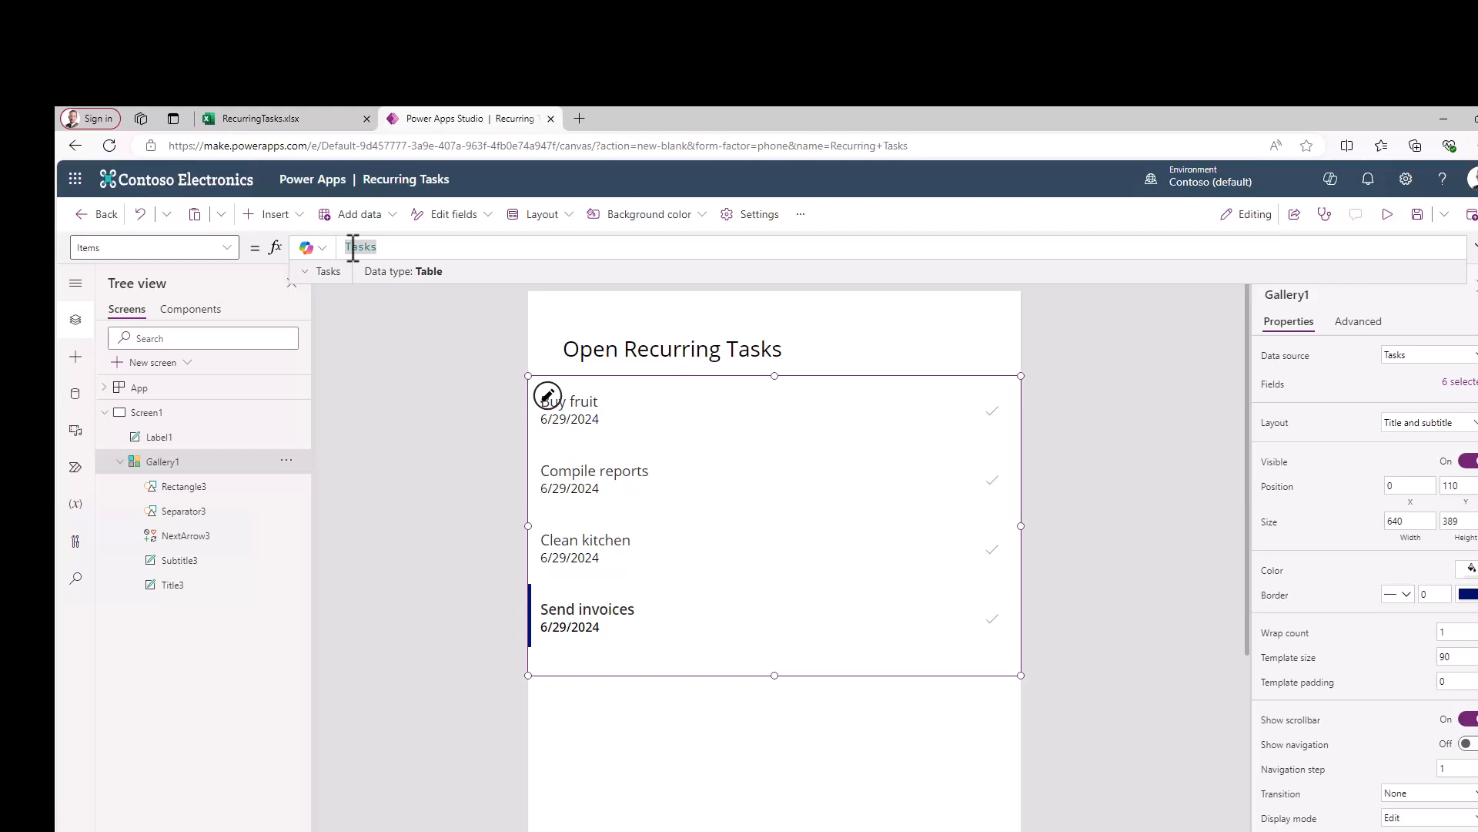
text(Filter()
text(,IsBlank(status)
key(Tab)
text())
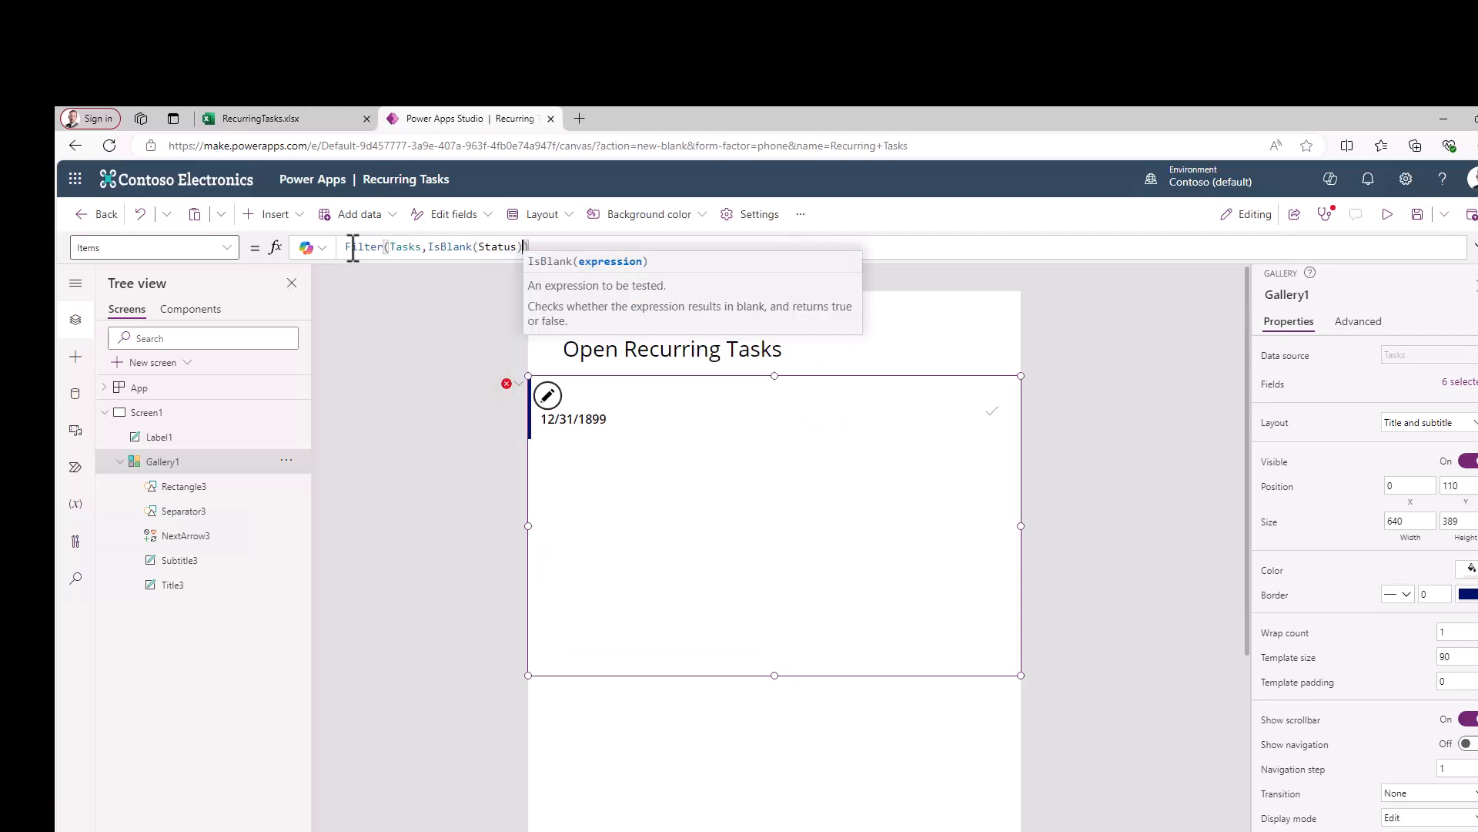
key(Right)
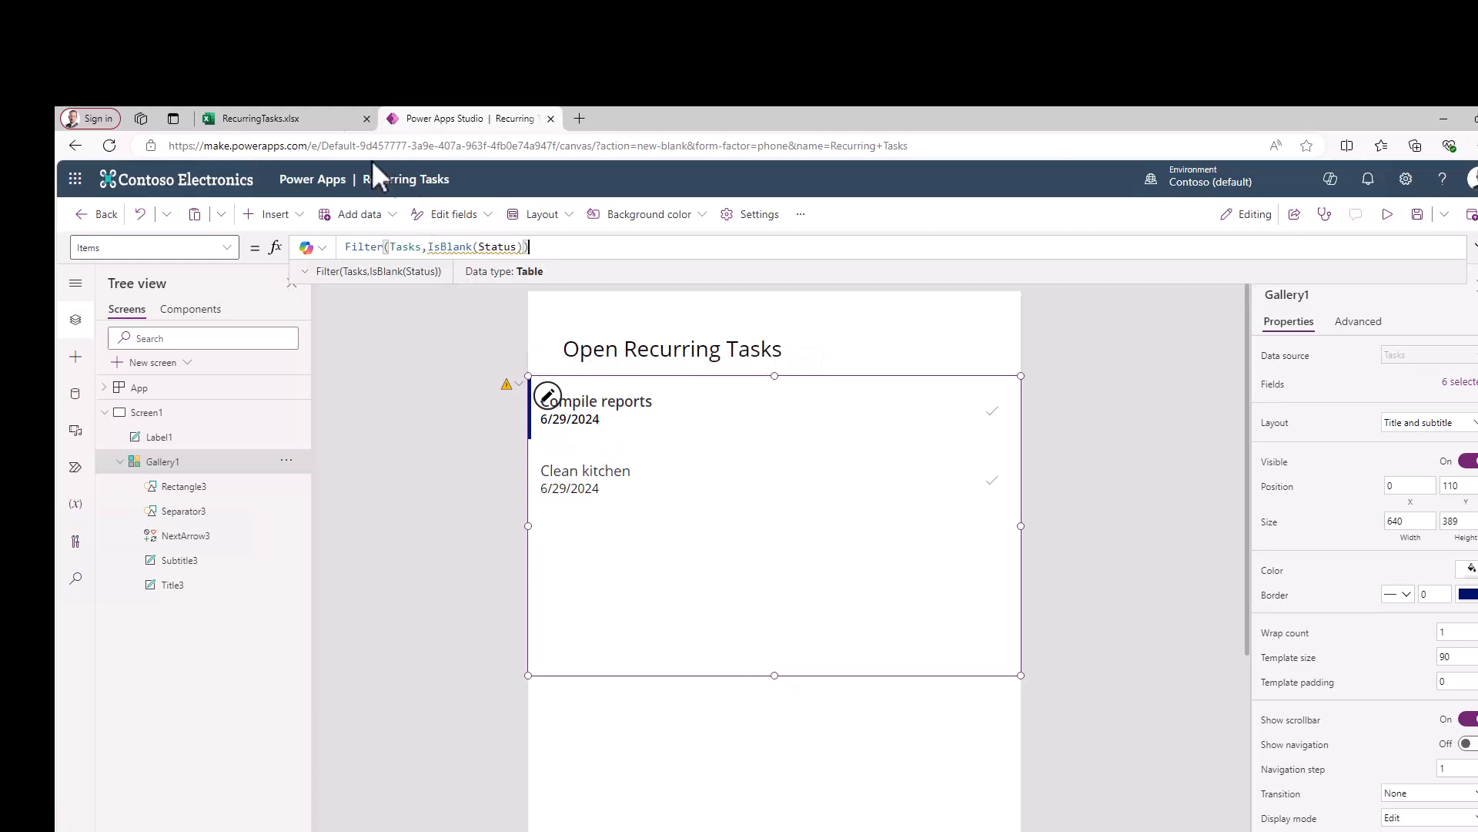
Step: Check the Status column in the RecurringTasks.xlsx workbook against the filtered gallery, and return to Power Apps Studio
click(297, 121)
click(465, 405)
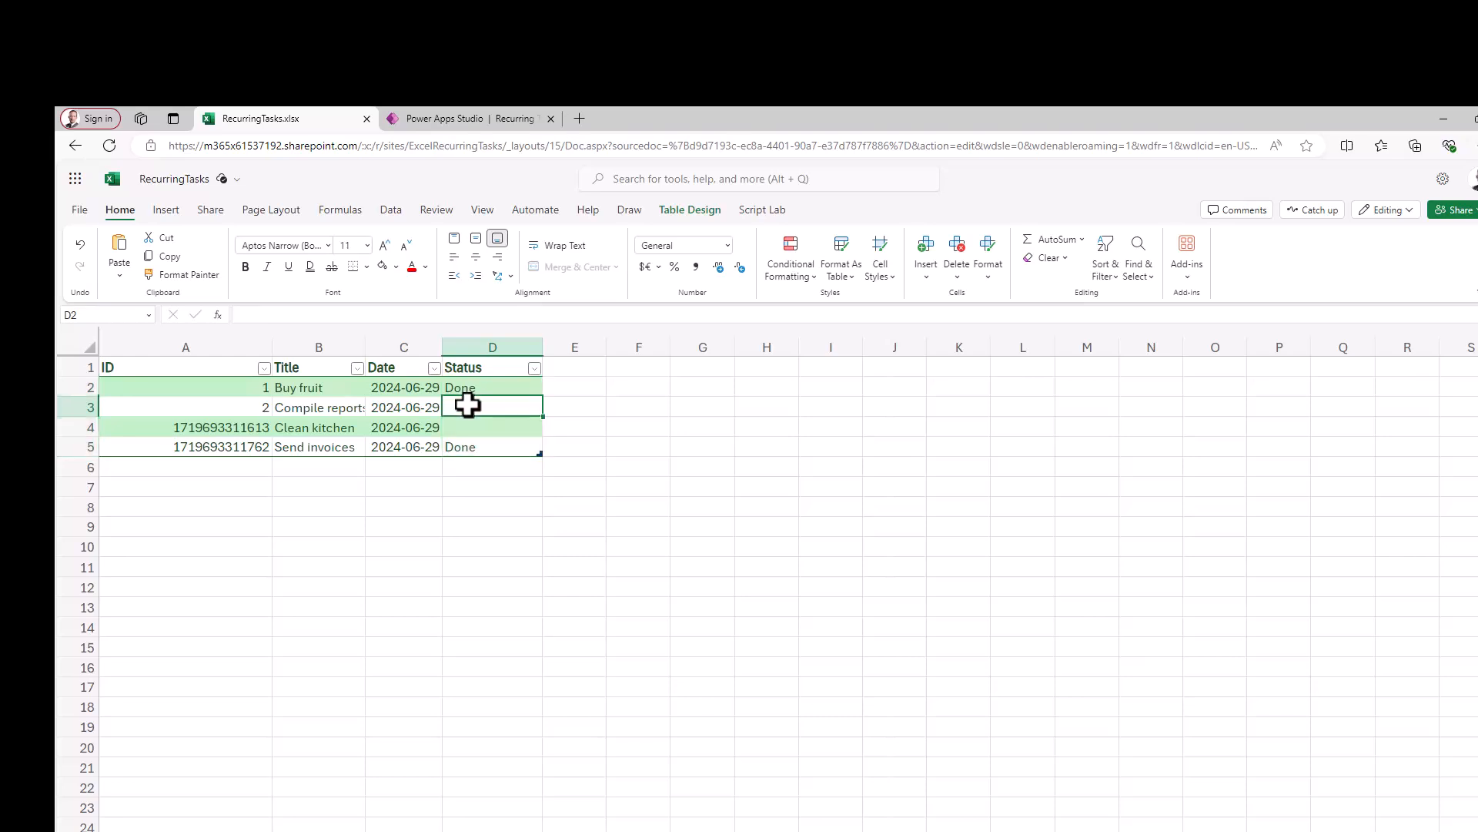
click(484, 438)
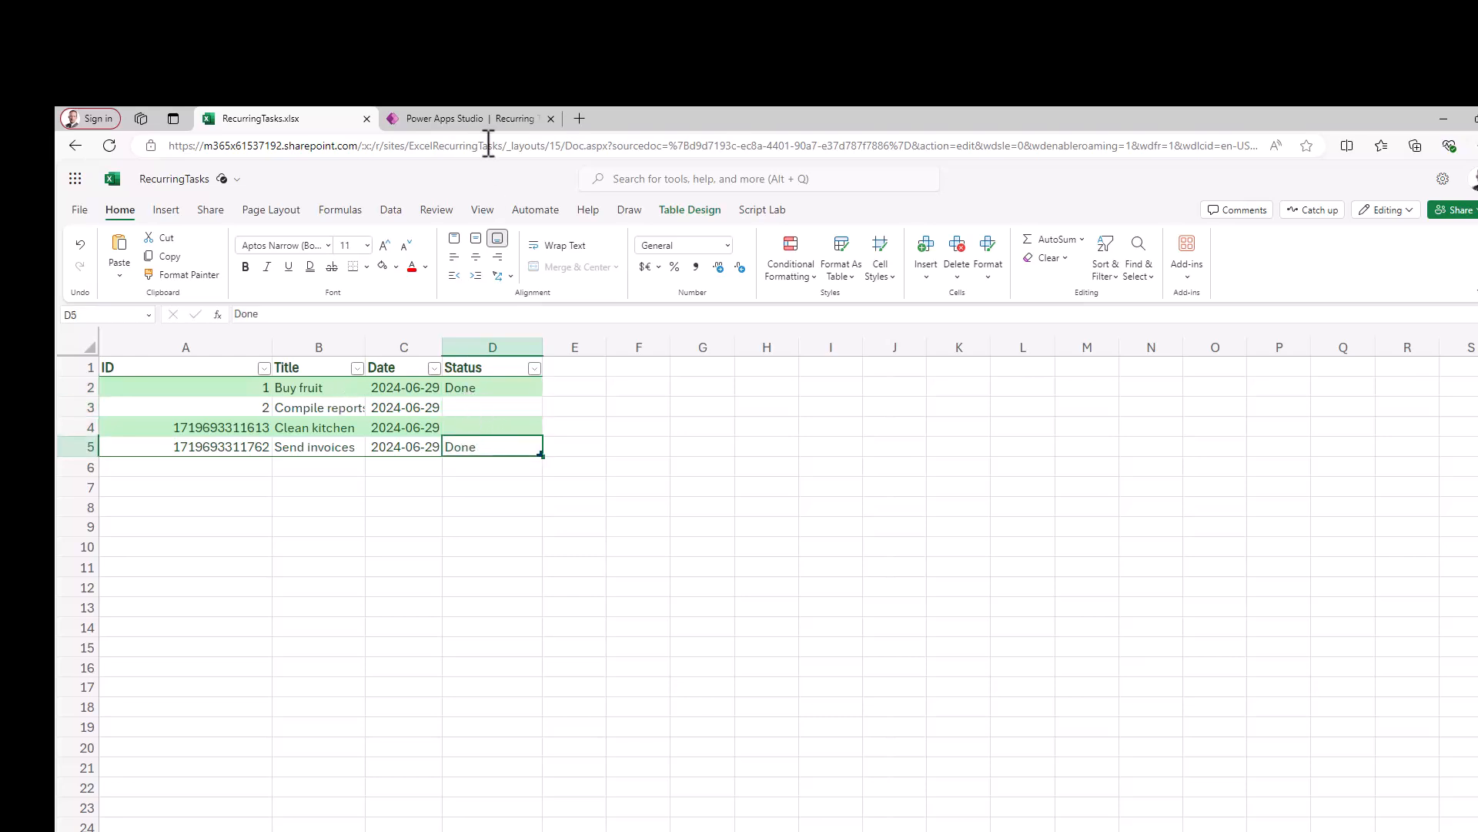
click(488, 122)
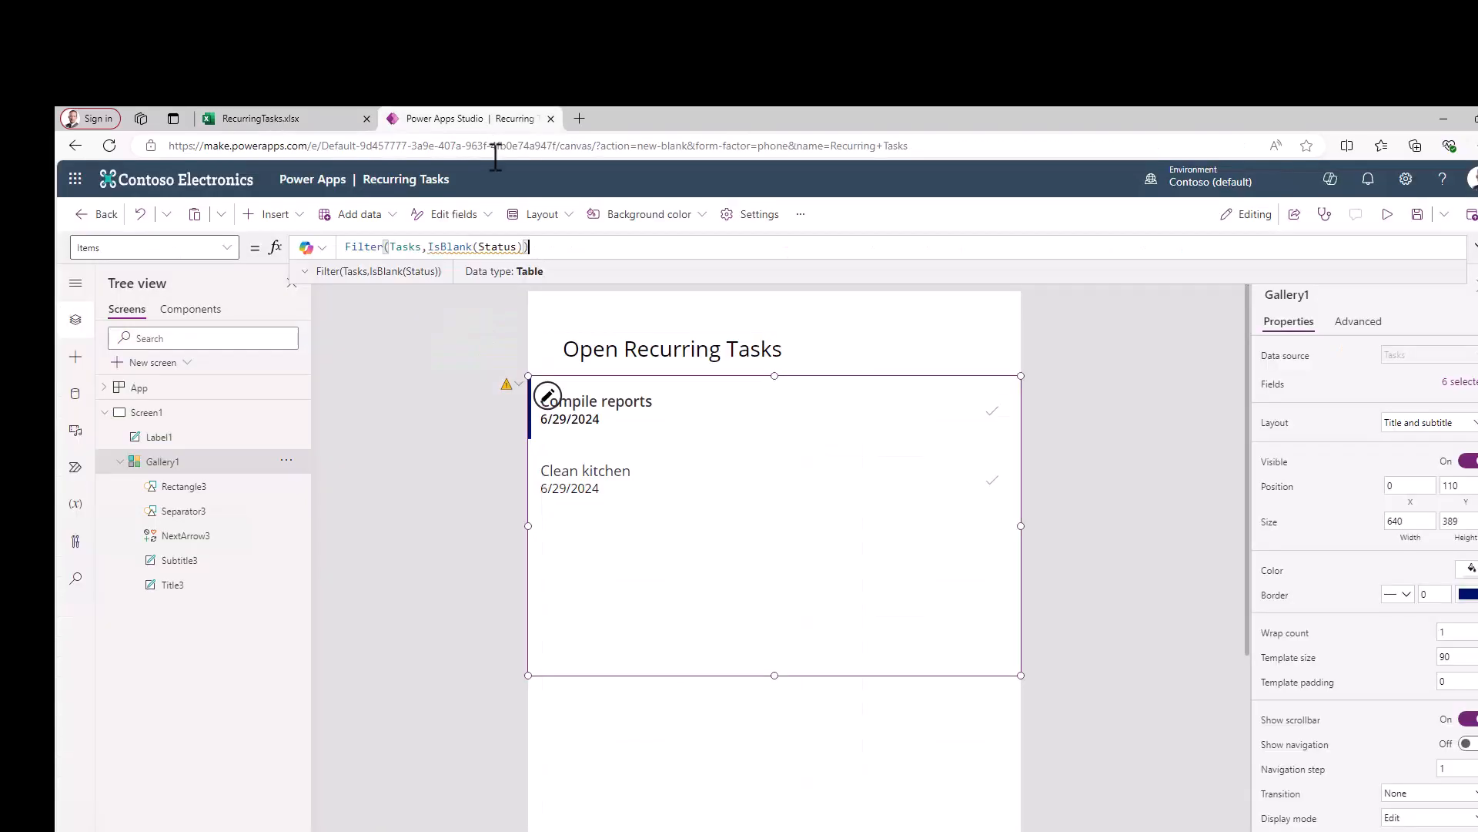
Step: Preview the app, mark the Compile reports task as done, and switch to the Excel workbook to check its status
click(708, 755)
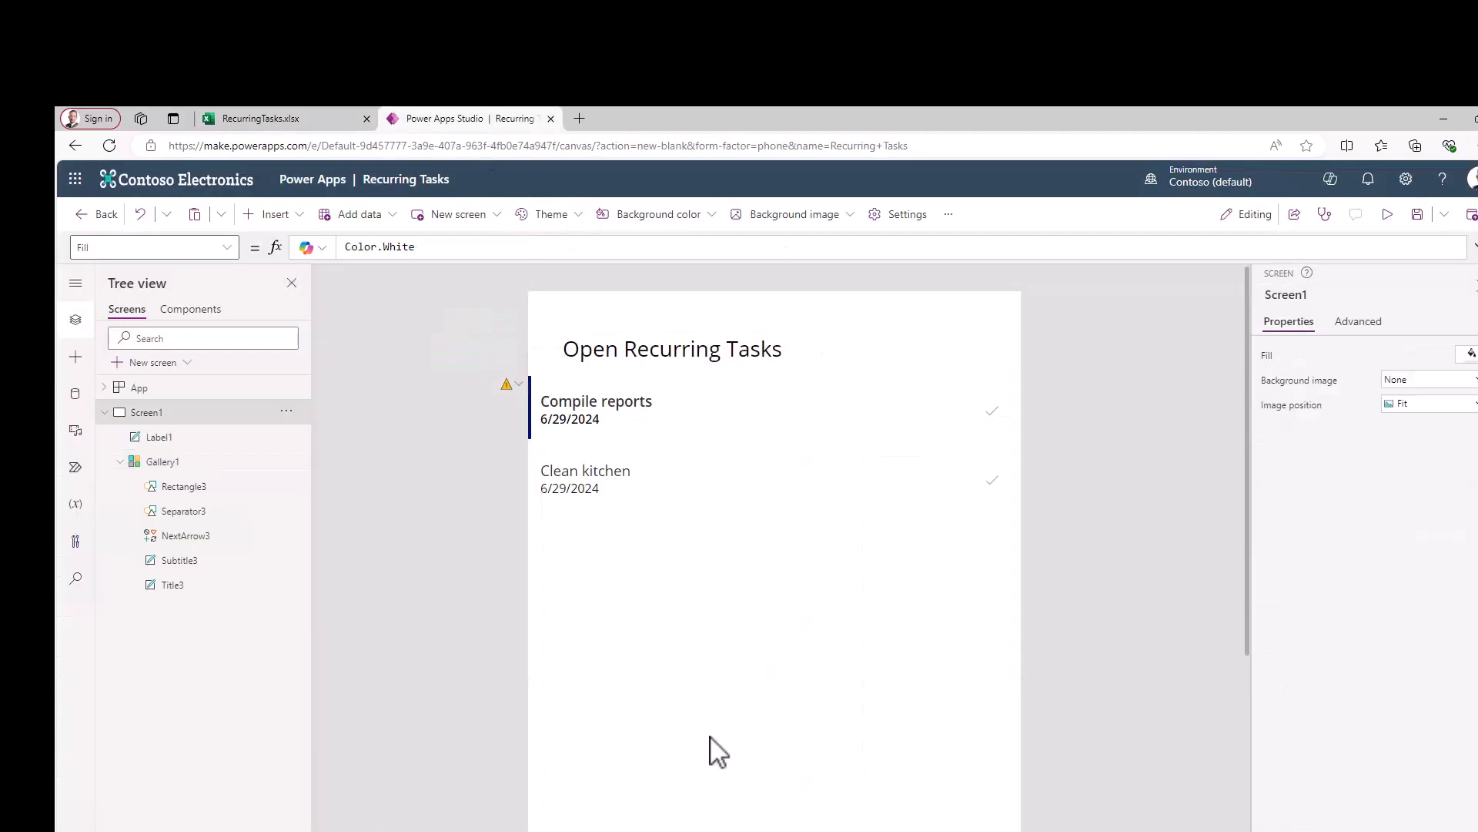
click(1391, 214)
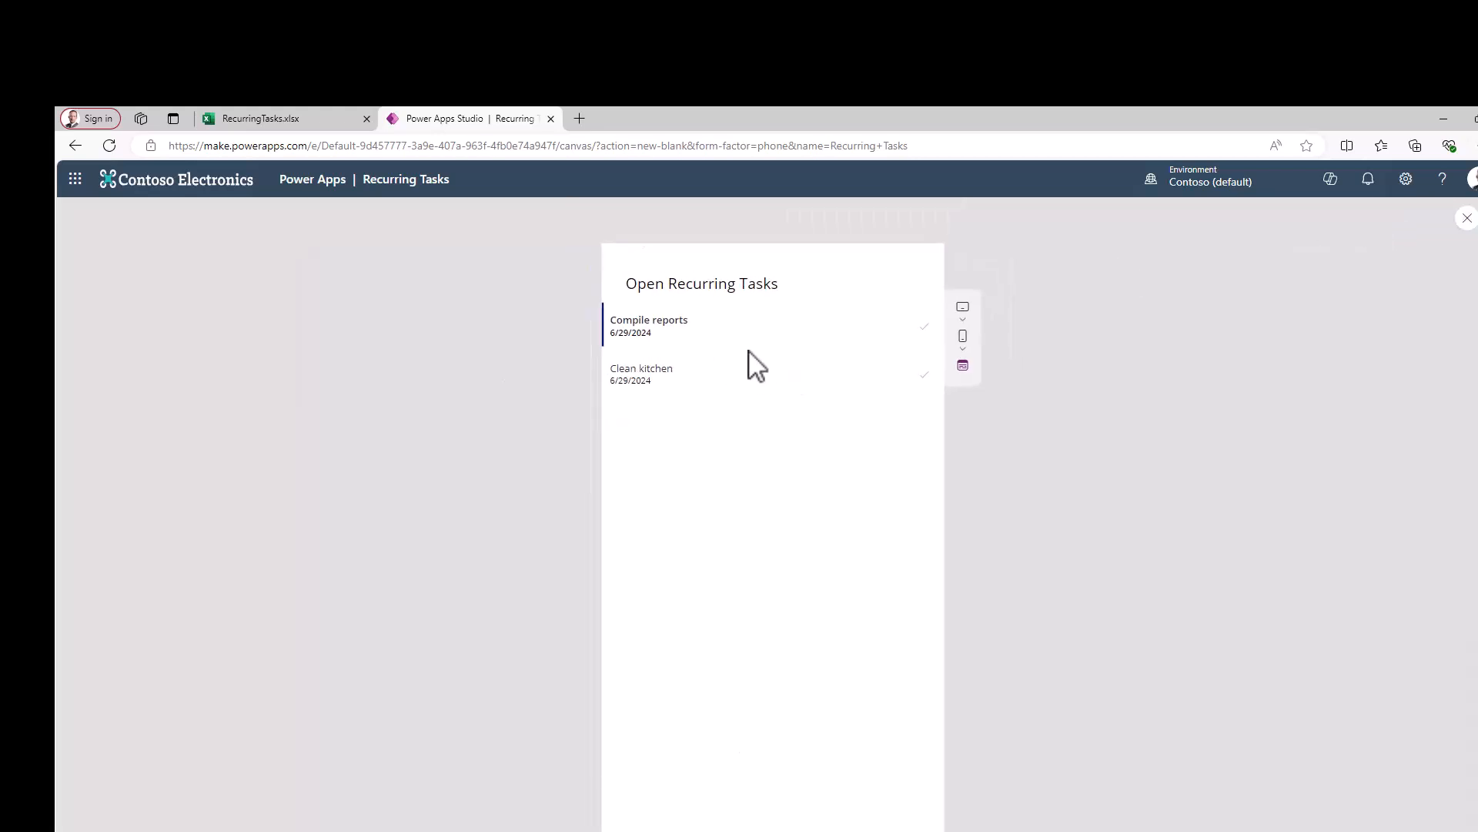
click(926, 328)
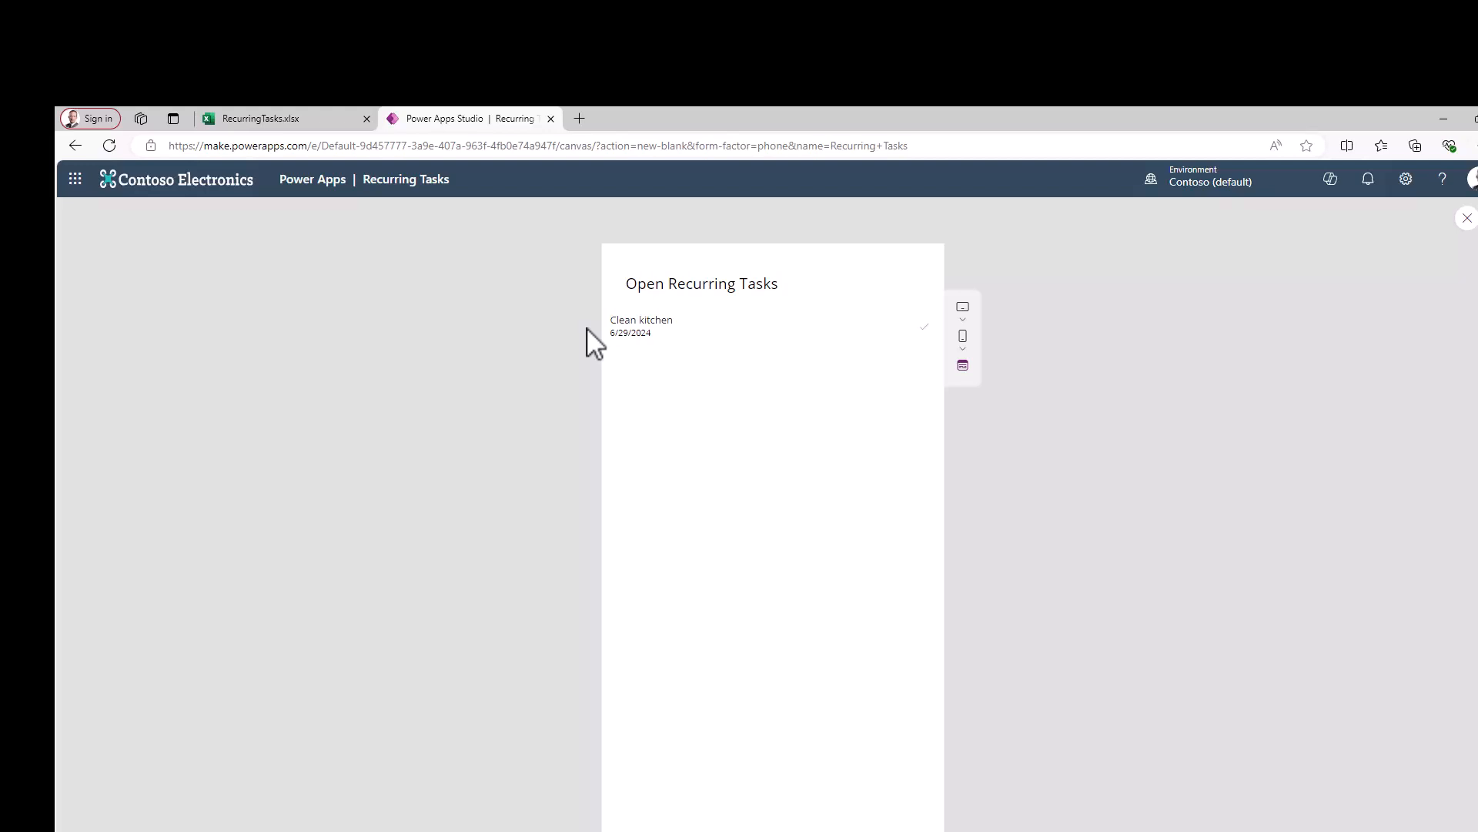
click(326, 130)
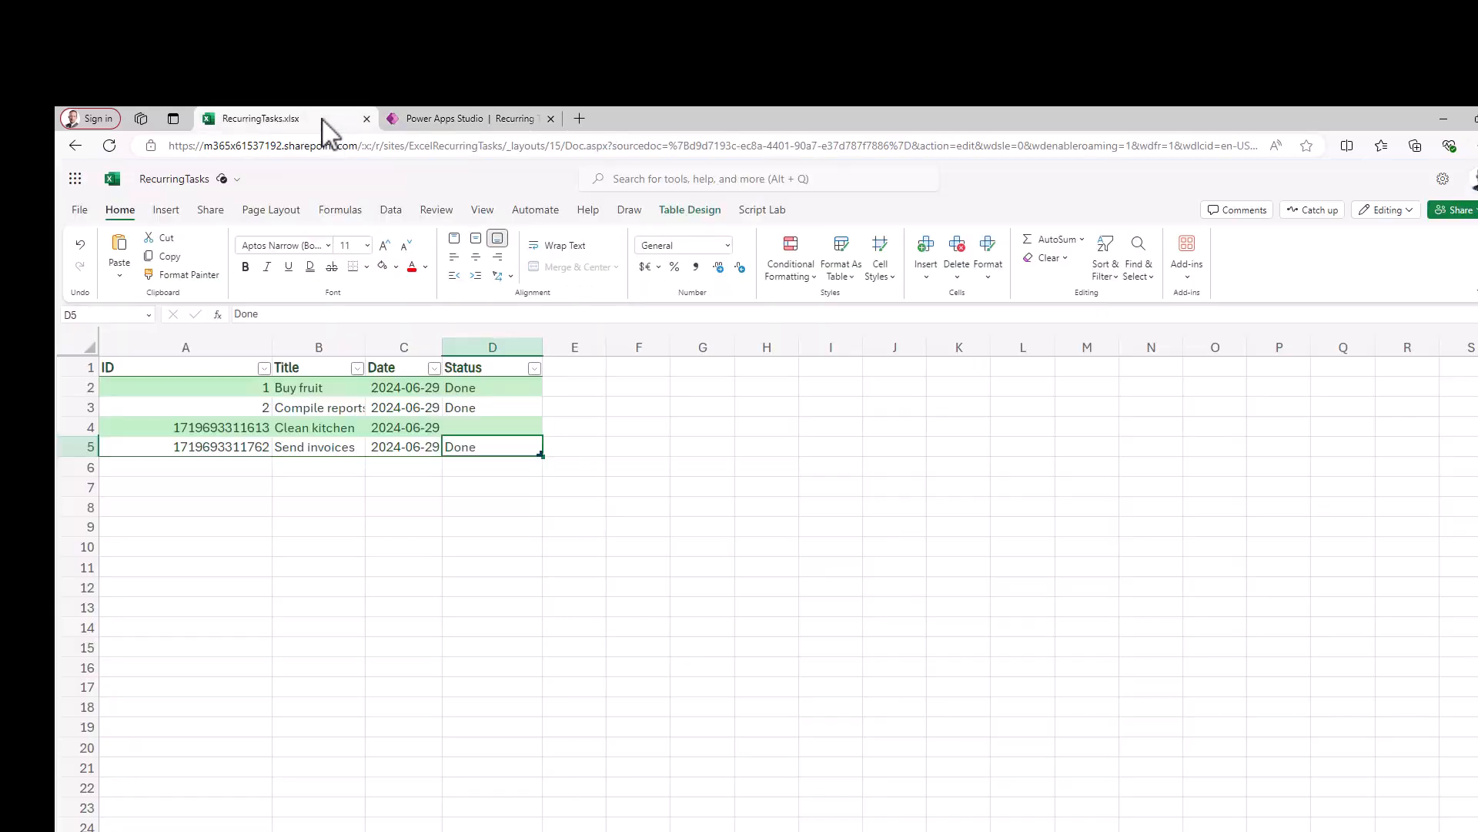